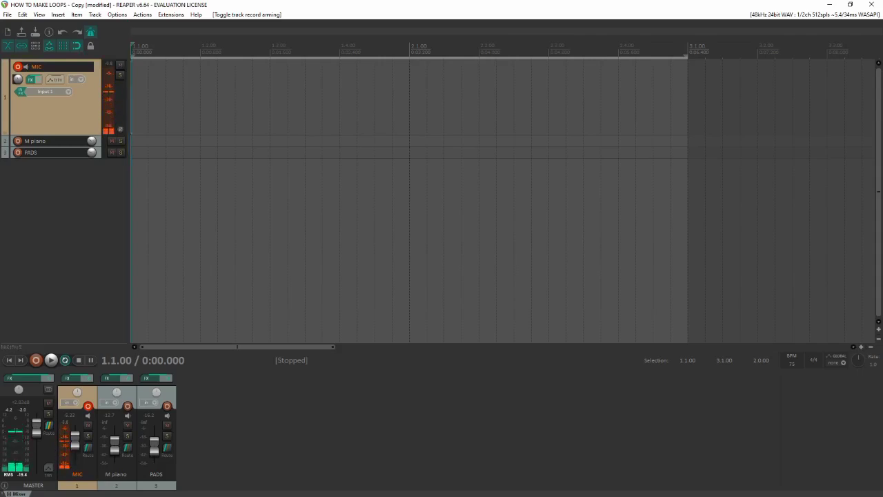
Step: Delete all three existing tracks and undo the deletion
left_click(57, 117)
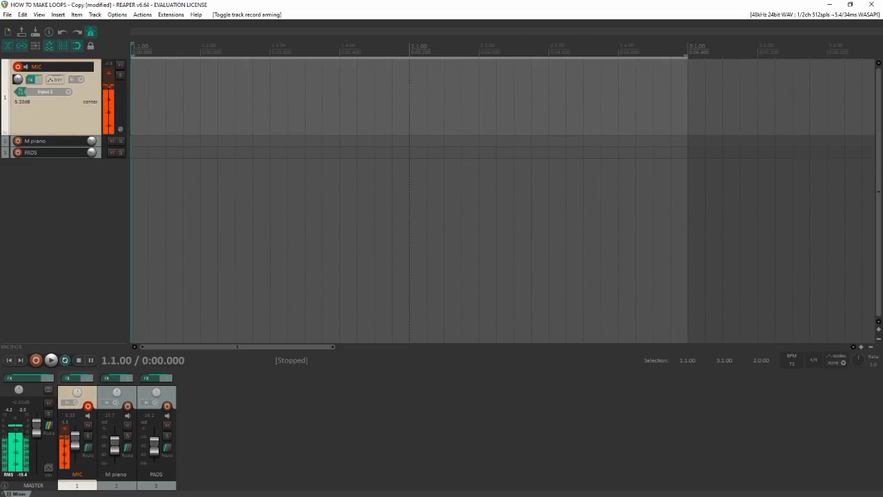
left_click(62, 214)
key("ctrl+a")
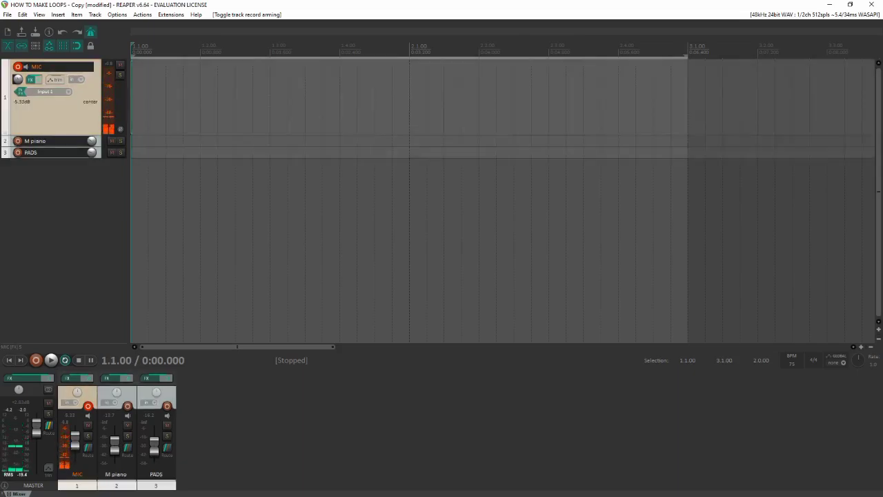
key("Delete")
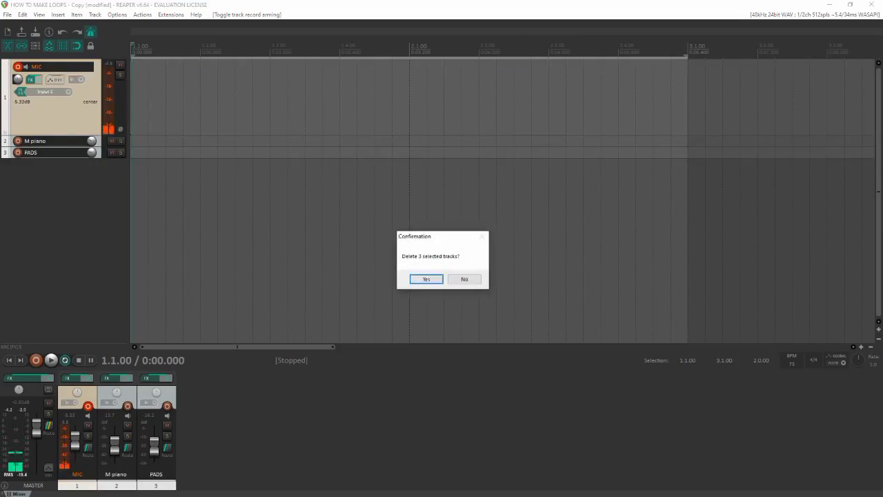
key("Return")
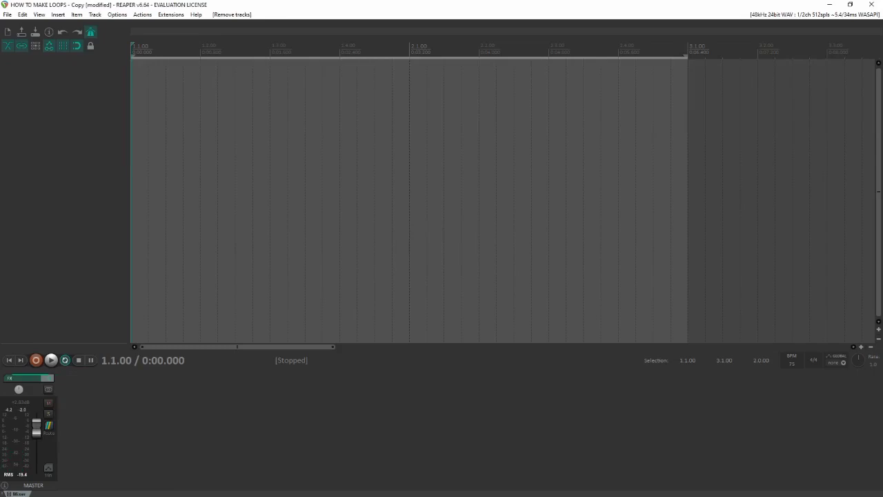
key("ctrl+z")
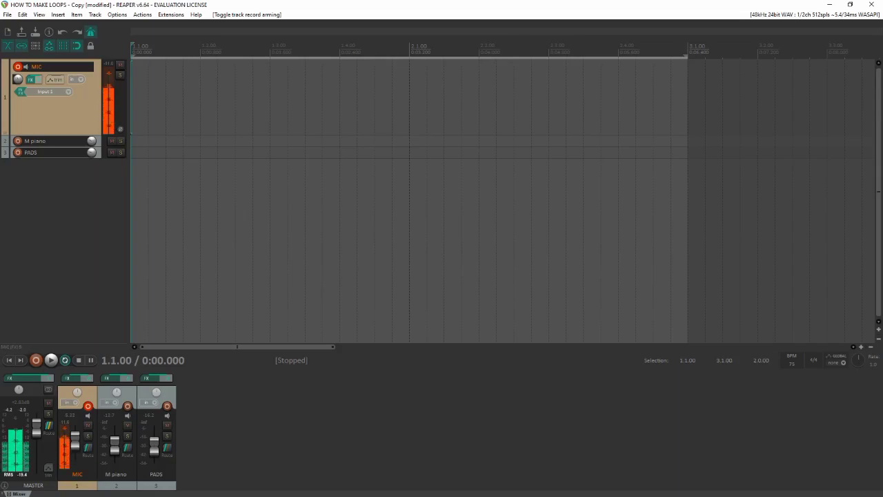
left_click(55, 116)
left_click(58, 141)
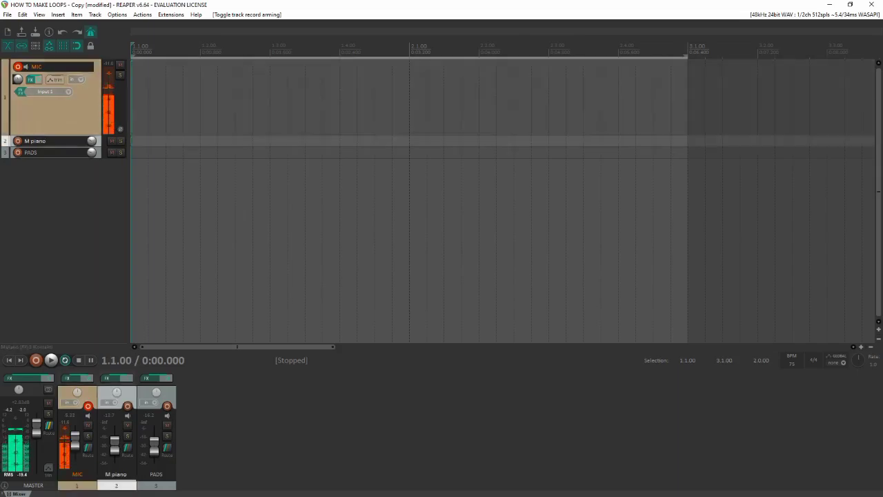
left_click(59, 153)
left_click(58, 207)
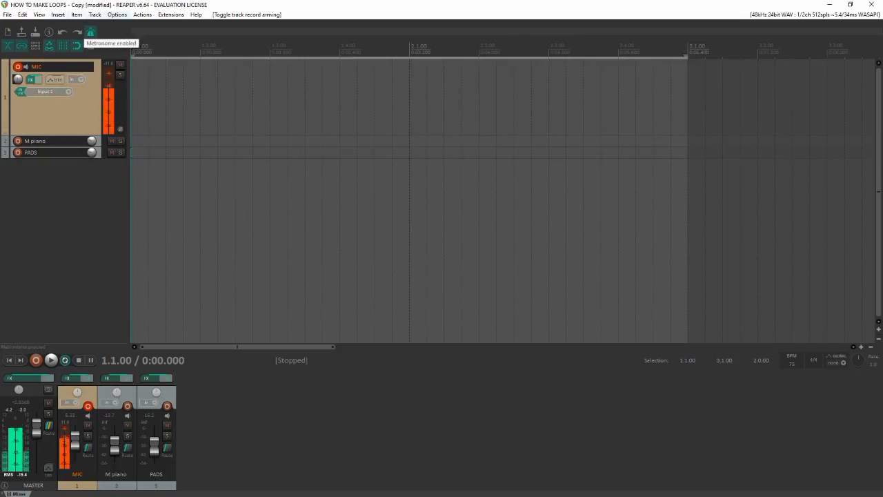
Step: Switch the interface theme to Default_5.0 and remove the loop/time selection from the timeline
left_click(118, 15)
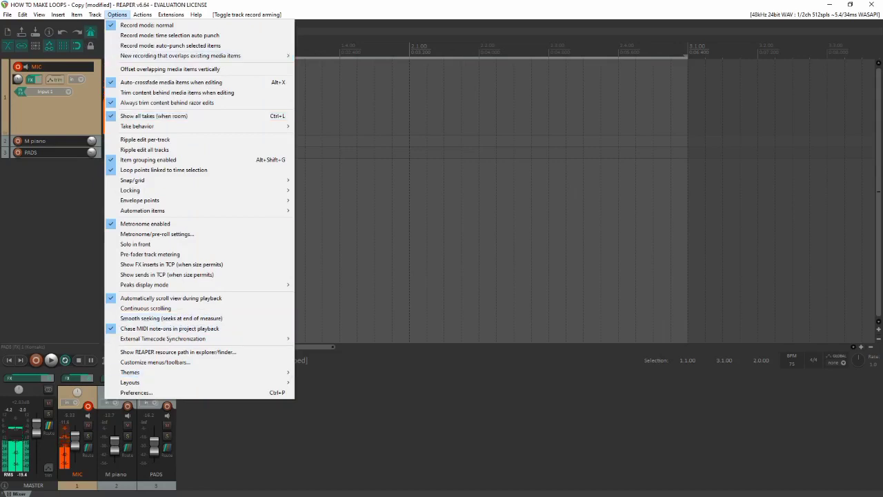
mouse_move(138, 372)
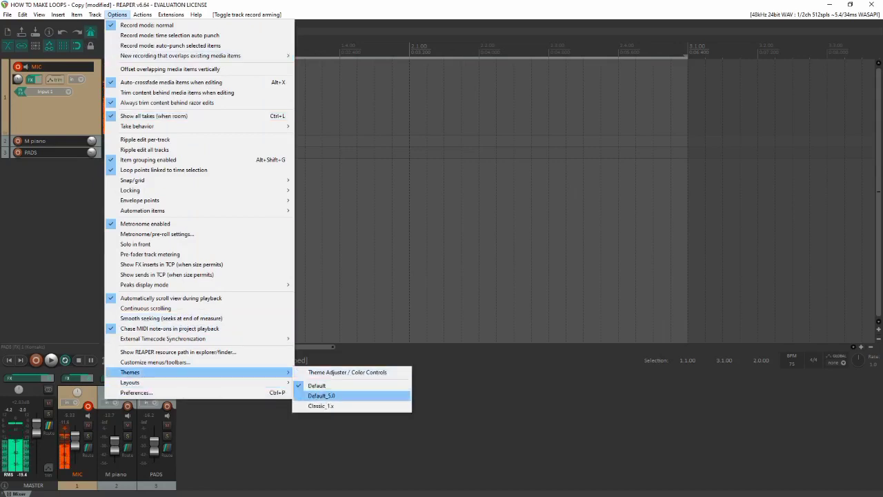
left_click(321, 395)
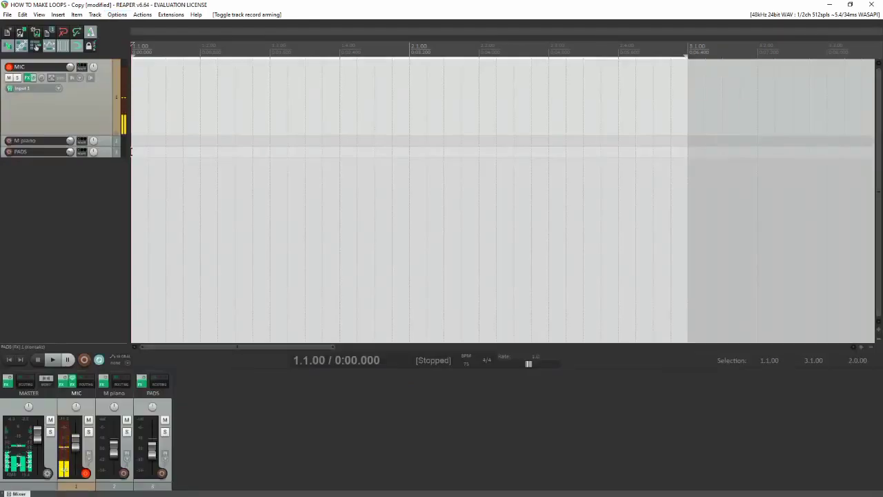
key("Escape")
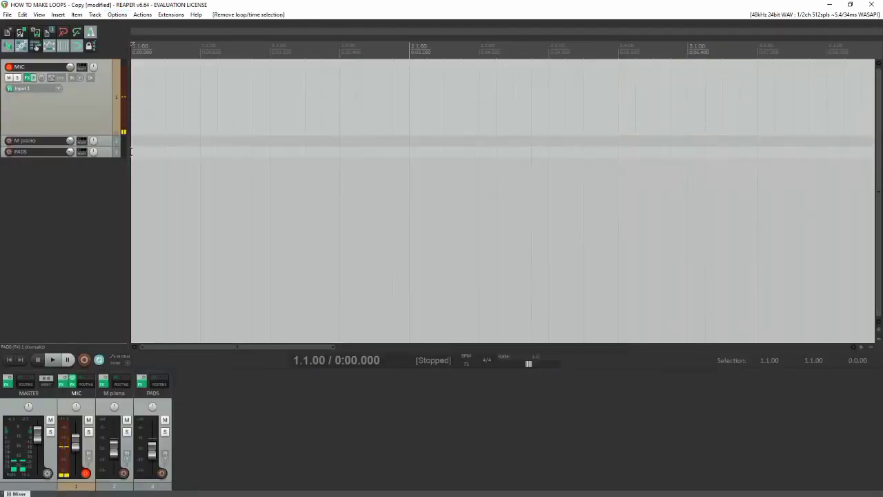
Step: Add an empty track below PADS, increase its height, and undo adding the track
left_click(114, 97)
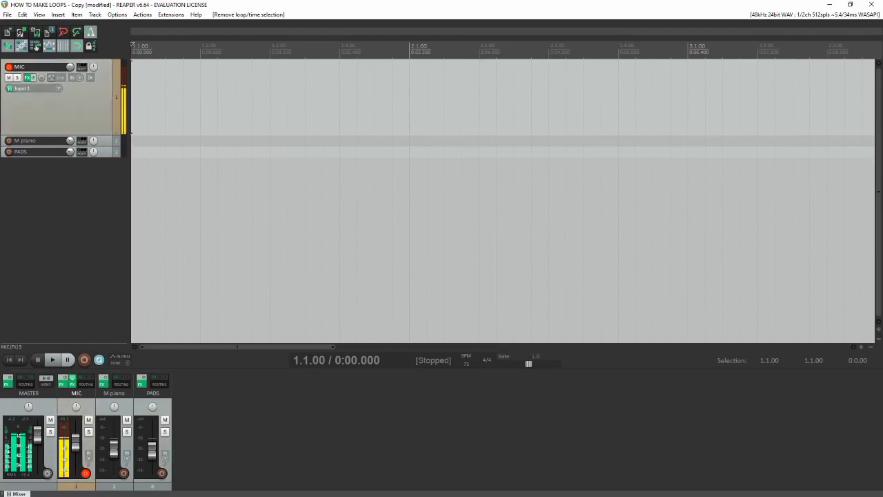
left_click(113, 97)
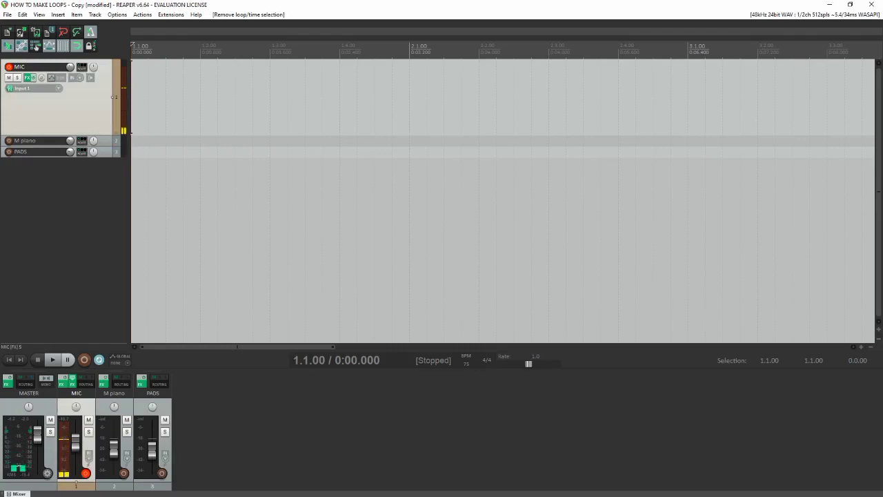
double_click(130, 162)
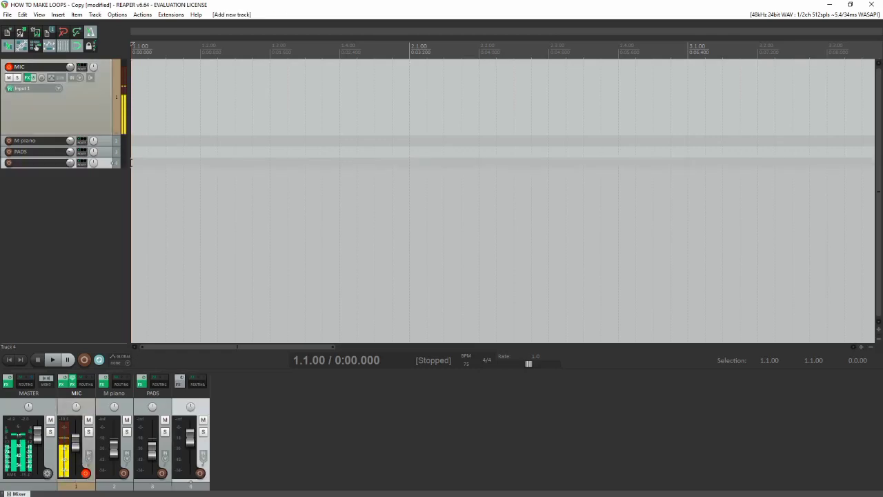
left_click_drag(131, 162, 131, 208)
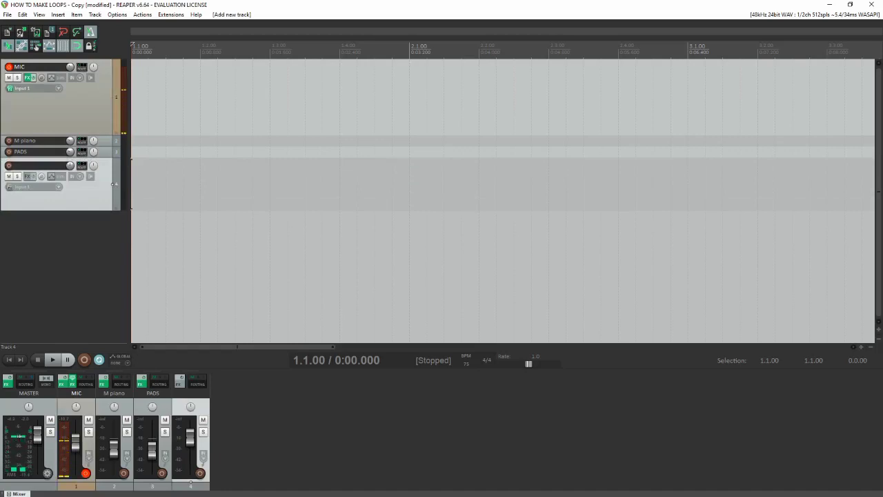
key("ctrl+z")
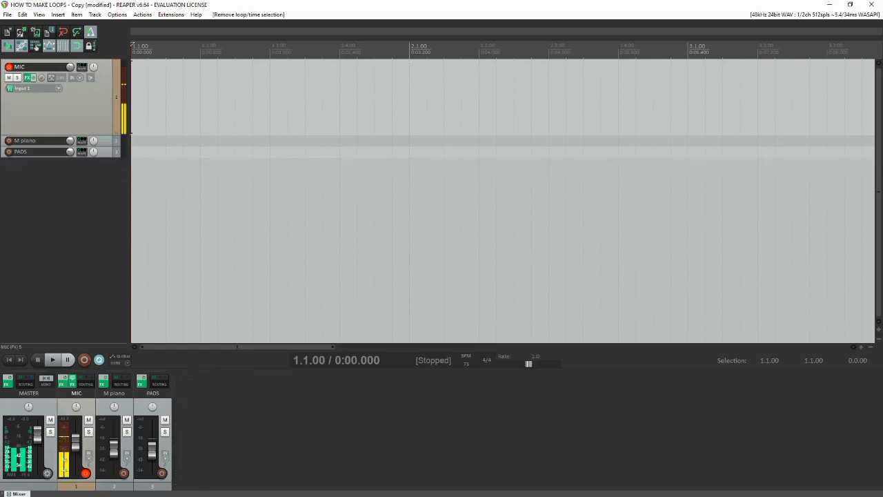
key("ctrl+shift+z")
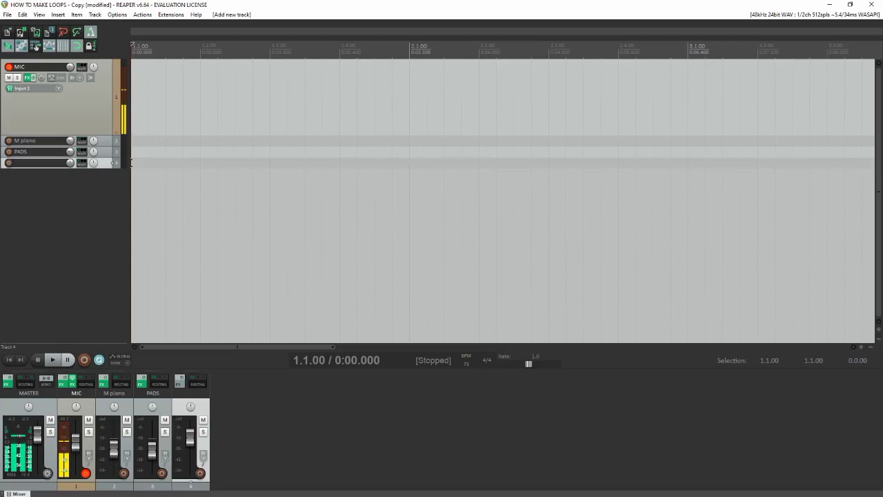
key("ctrl+z")
Step: Insert a new track directly after the MIC track and undo the insertion
right_click(71, 181)
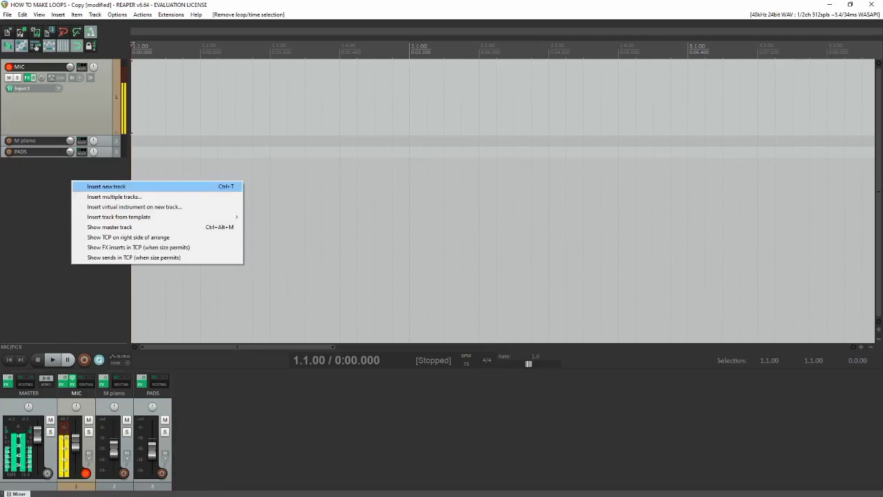
key("Escape")
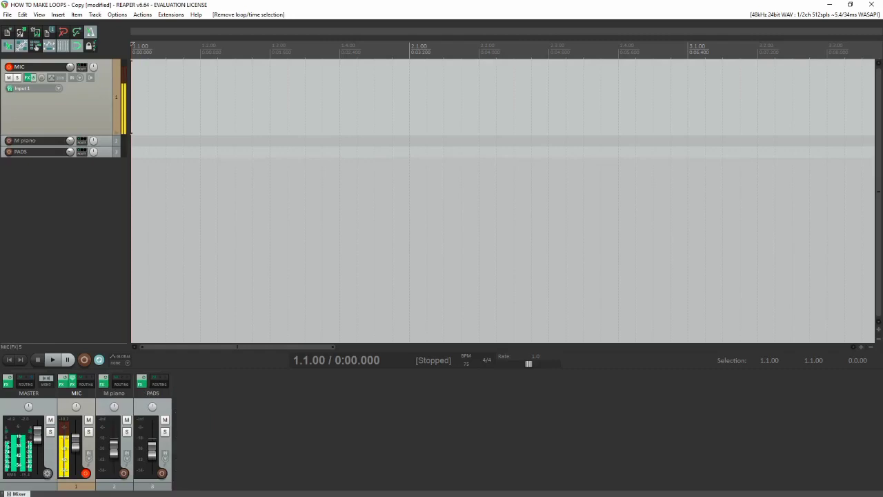
key("ctrl+t")
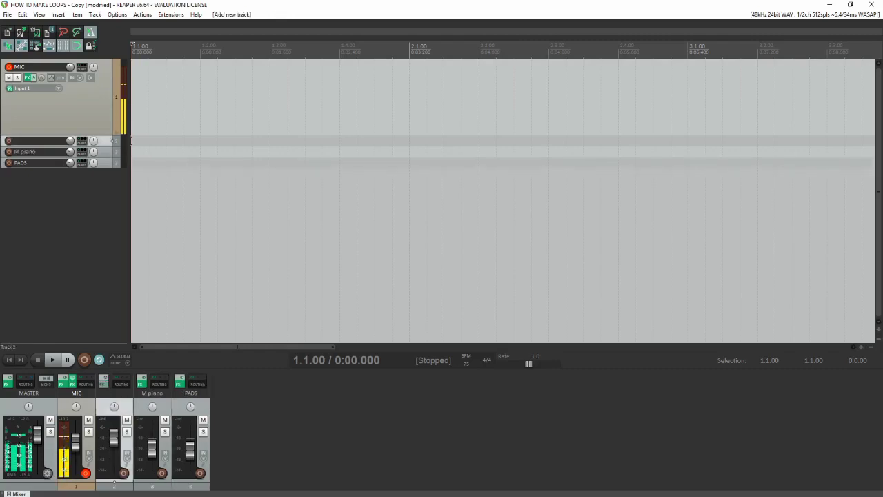
key("ctrl+z")
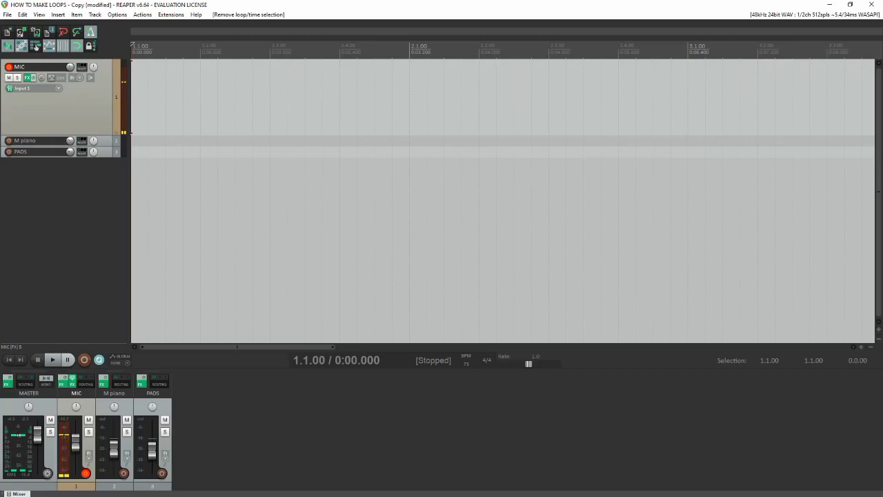
Step: Choose WASAPI (Windows 7/8/10/Vista) as the audio system in the audio device preferences and accept the settings
left_click(117, 14)
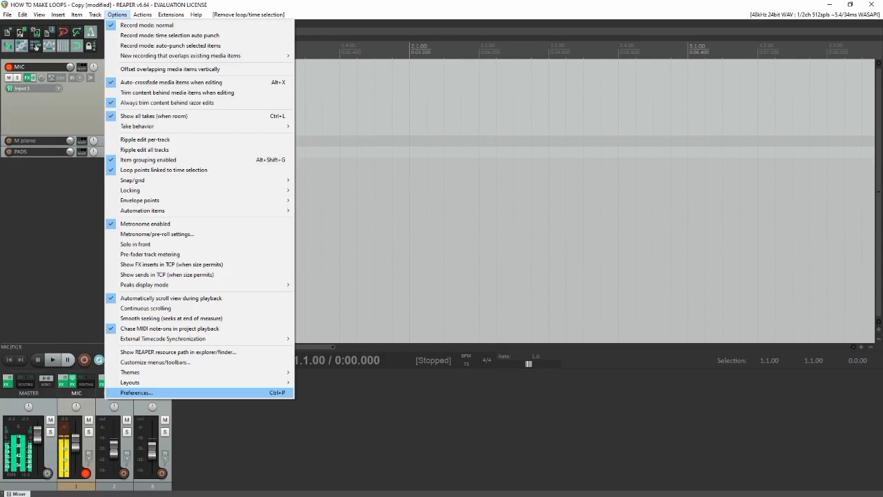
key("Return")
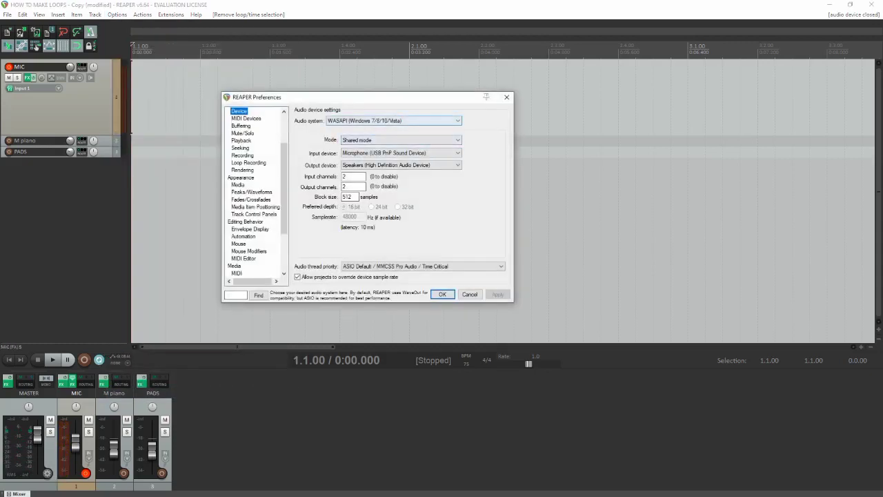
left_click(394, 120)
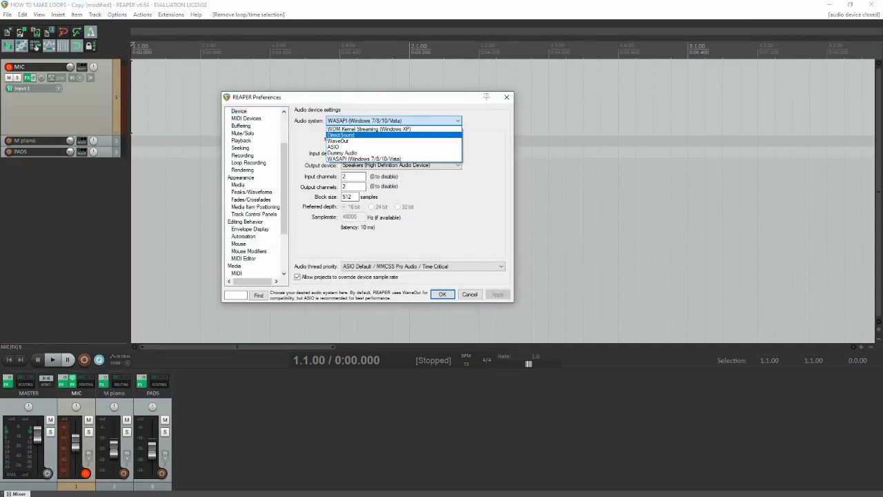
left_click(364, 158)
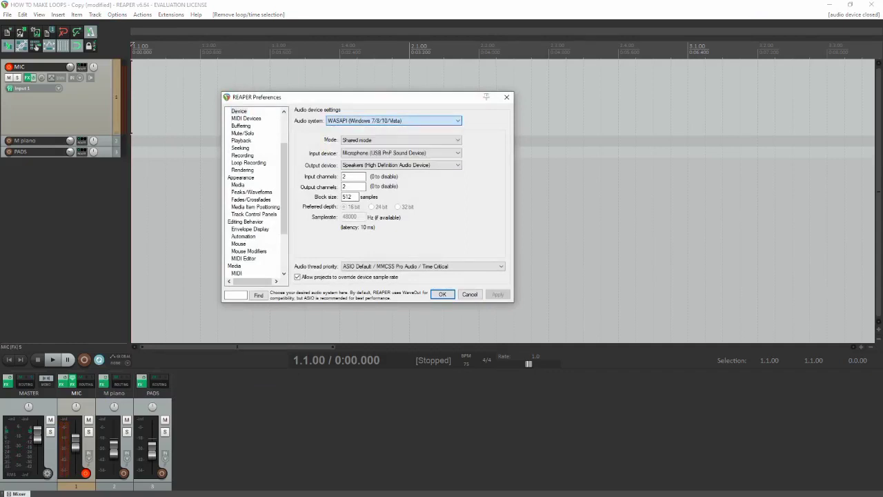
left_click(442, 295)
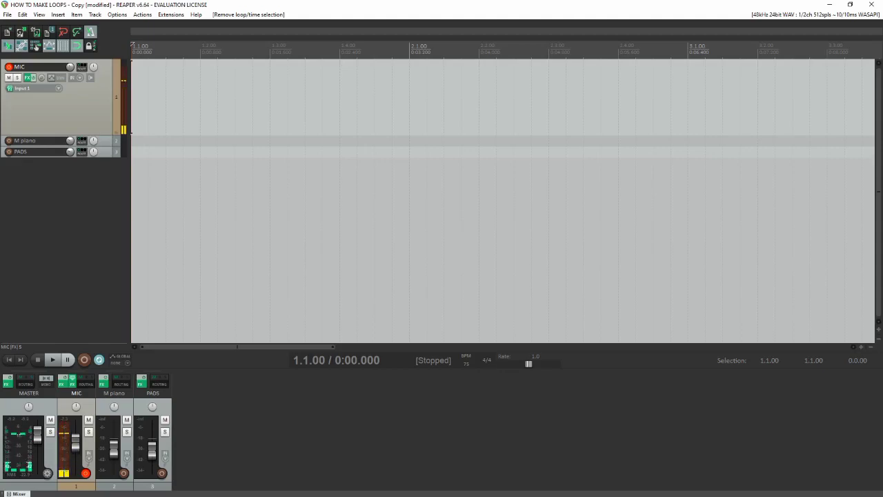
Step: Insert a new track and move it to the end of the track order, after PADS
right_click(61, 194)
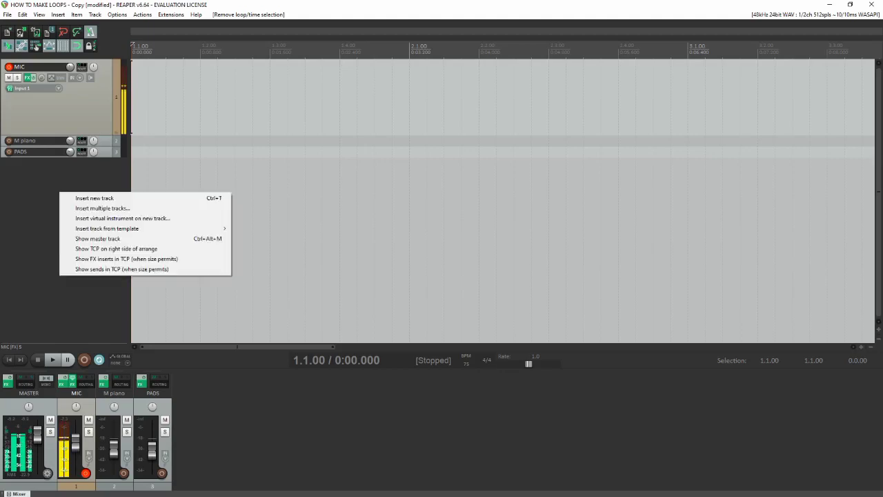
left_click(95, 198)
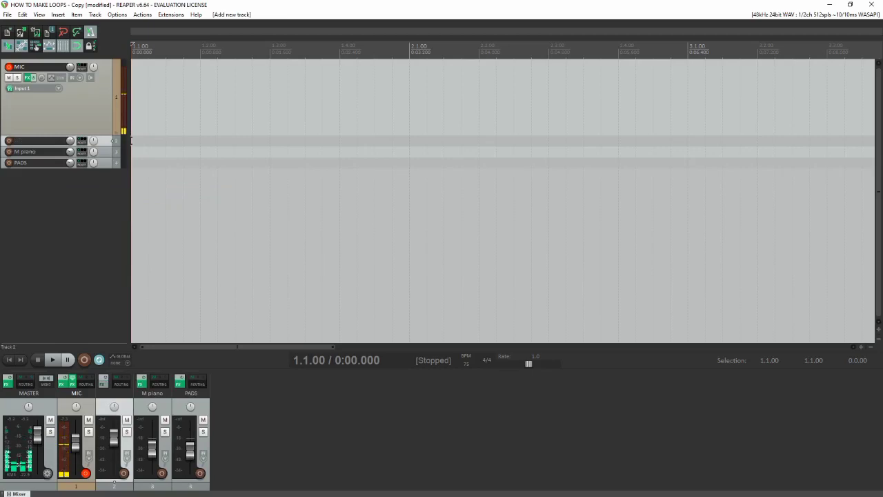
left_click_drag(114, 482, 207, 483)
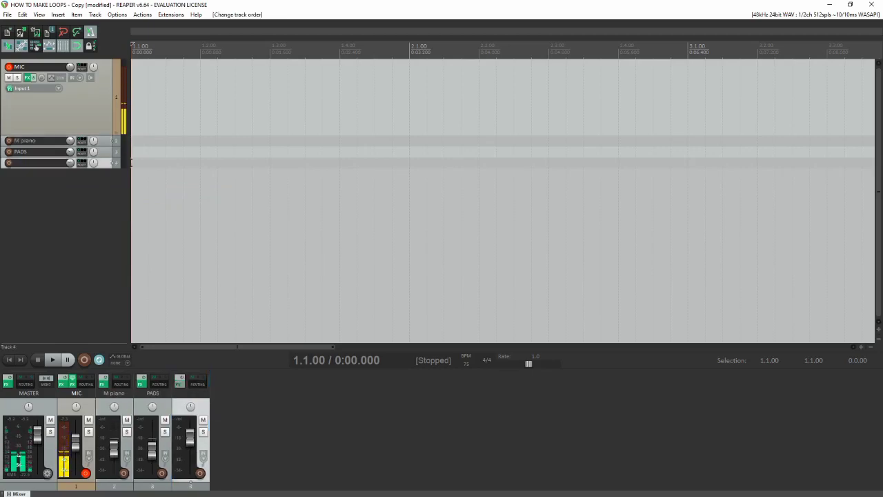
Step: Rename the new last track to SHAKER and keep it selected
double_click(202, 397)
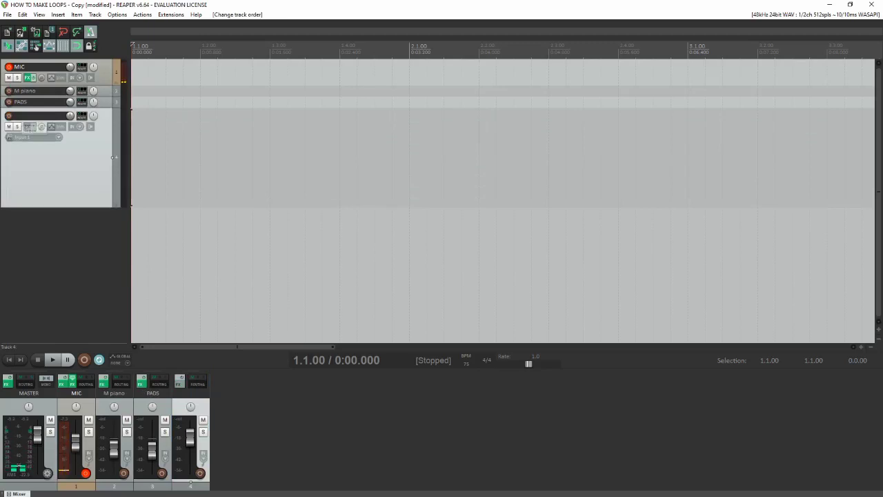
key("F2")
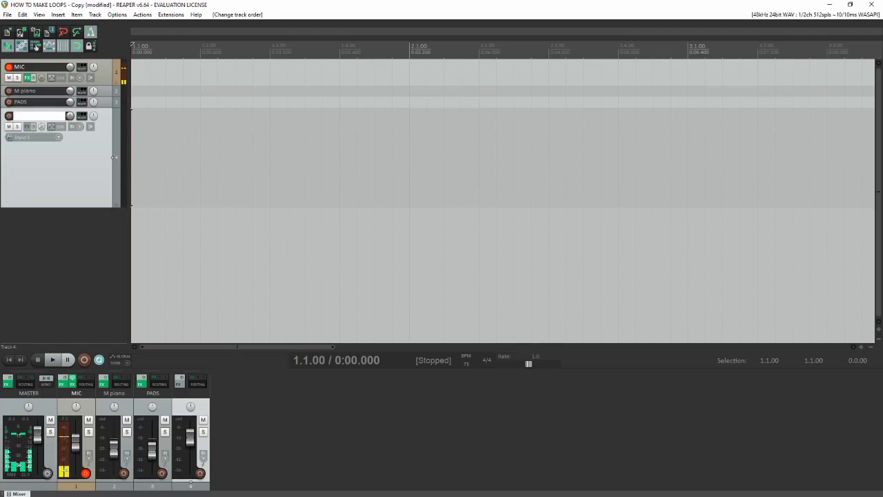
type("SHA")
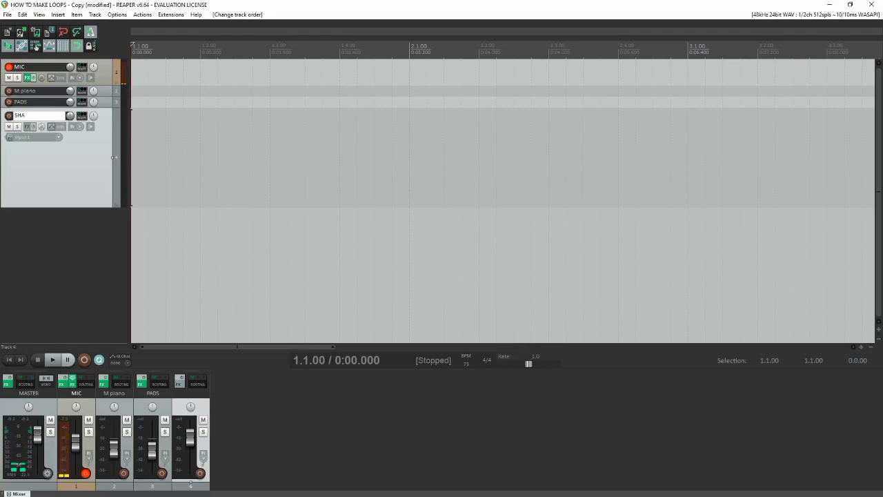
type("KER")
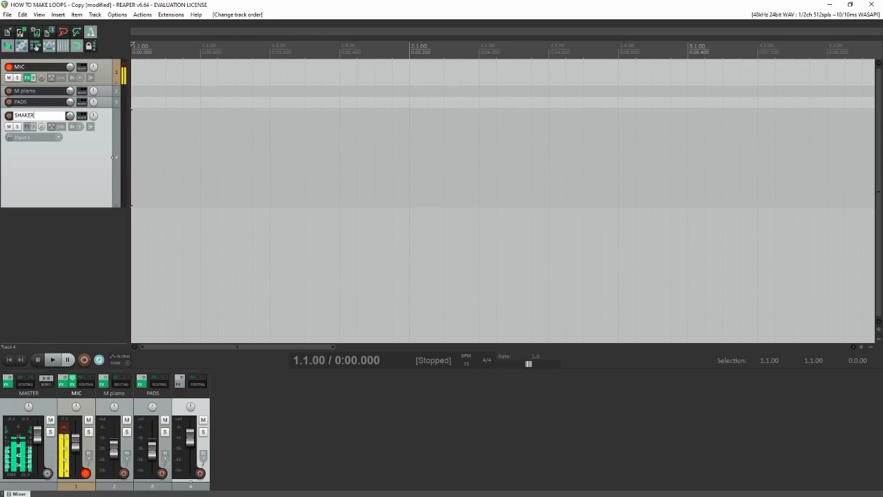
key("Return")
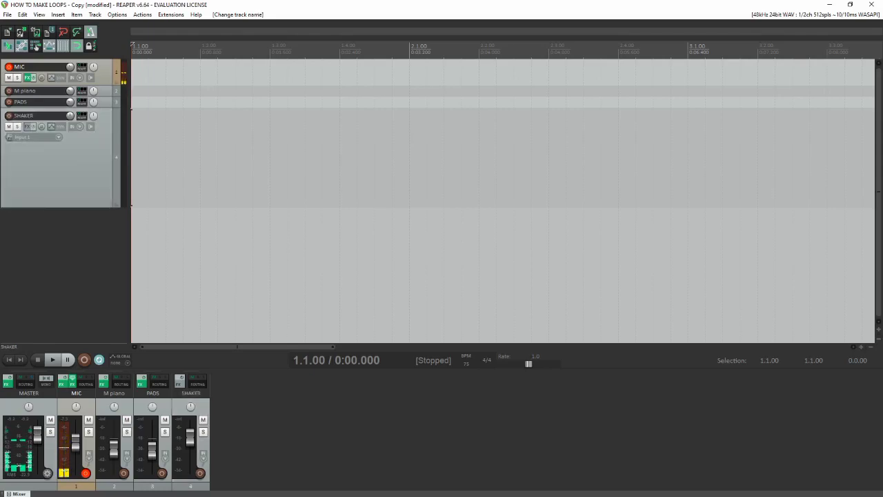
left_click(114, 157)
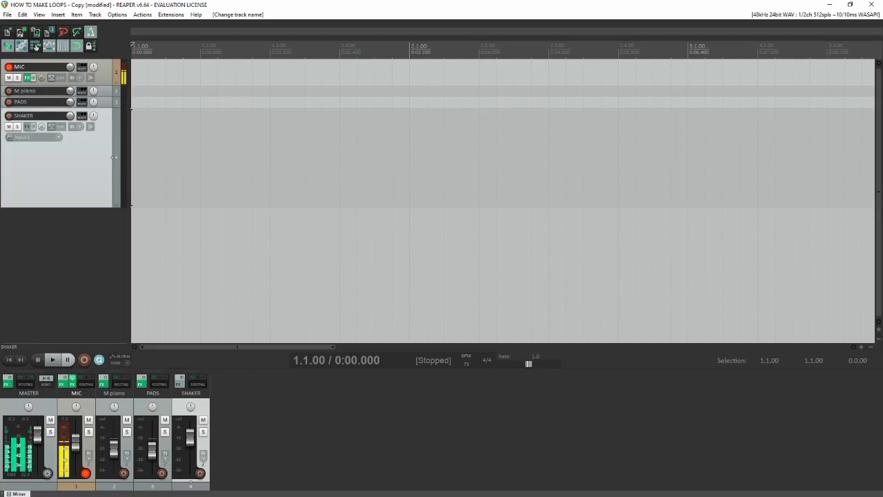
Step: Duplicate the SHAKER track and rename the copy to SHAKER 1
right_click(52, 192)
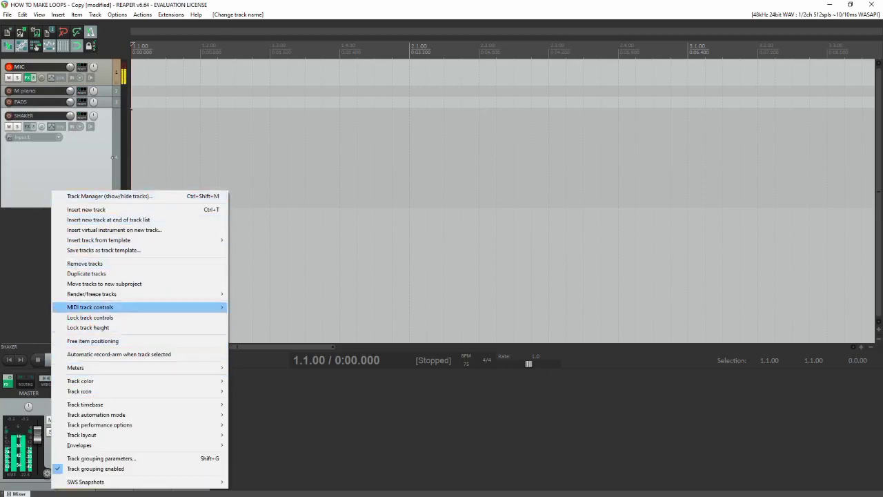
left_click(87, 274)
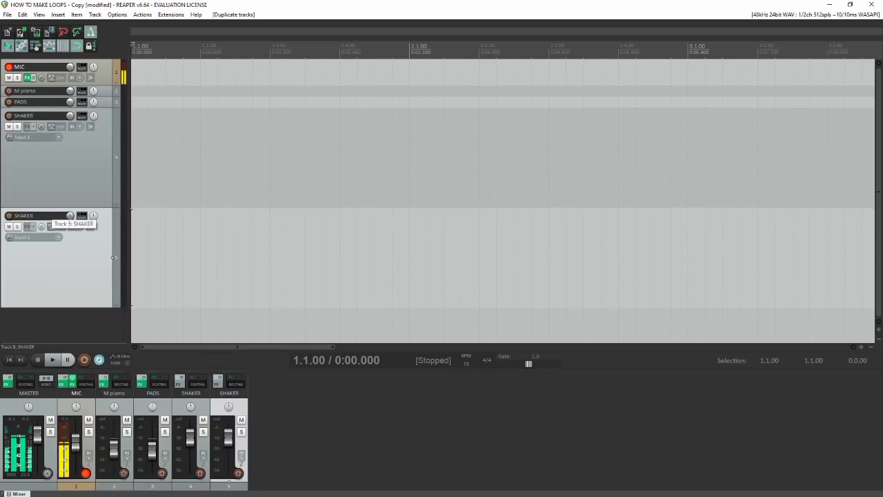
double_click(48, 215)
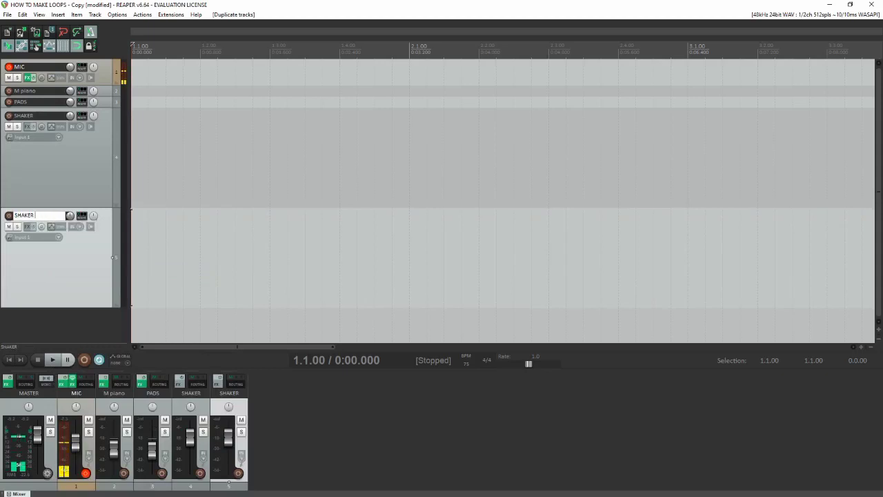
type("1")
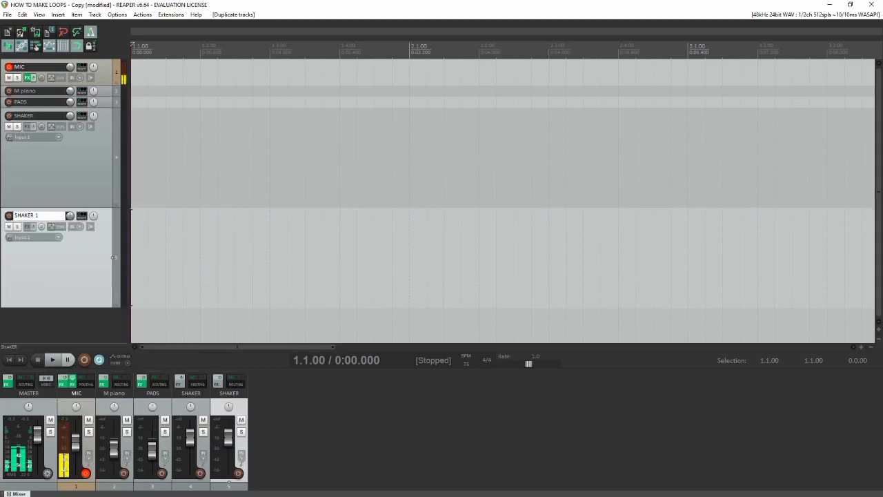
key("Return")
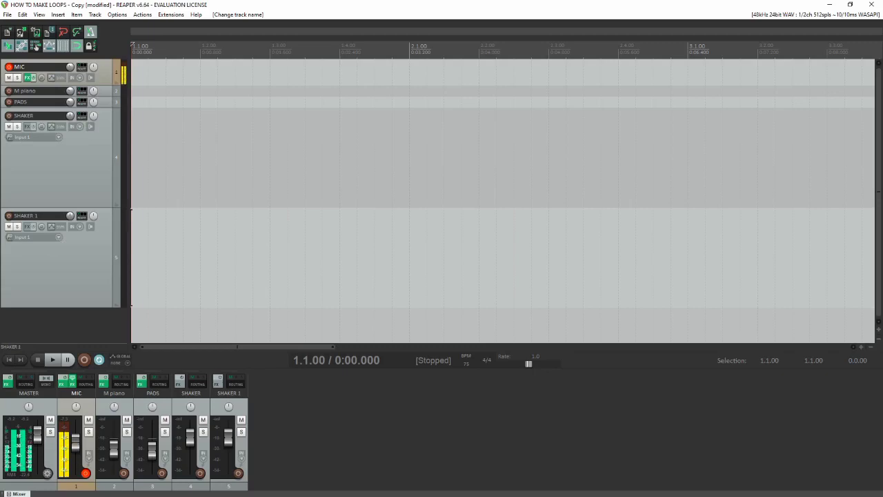
Step: Insert a new track below SHAKER 1, expand its height, and name it TAMB
right_click(75, 318)
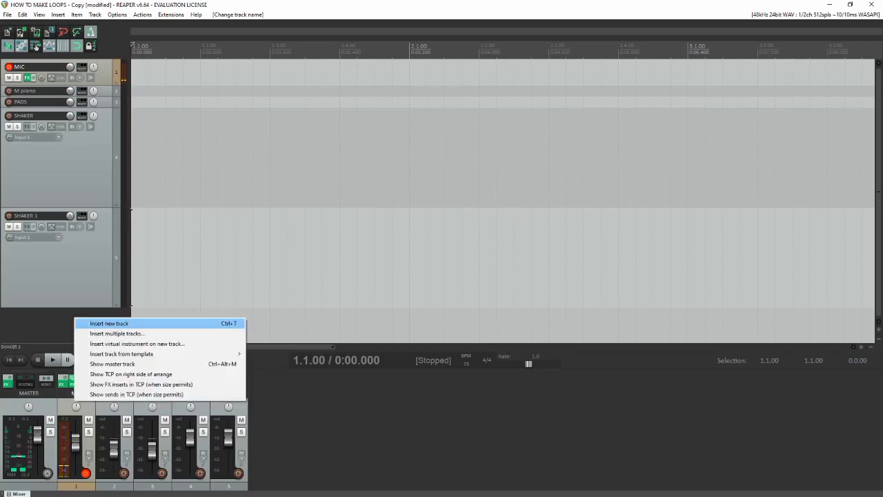
left_click(109, 322)
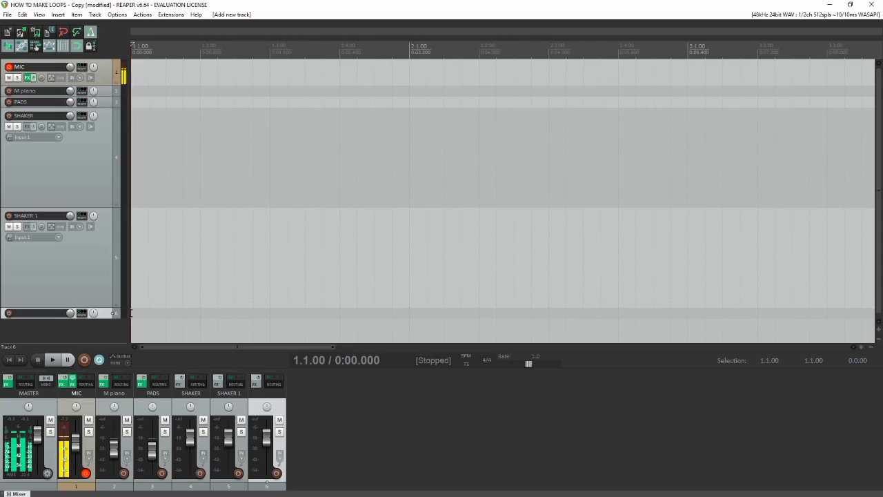
double_click(106, 313)
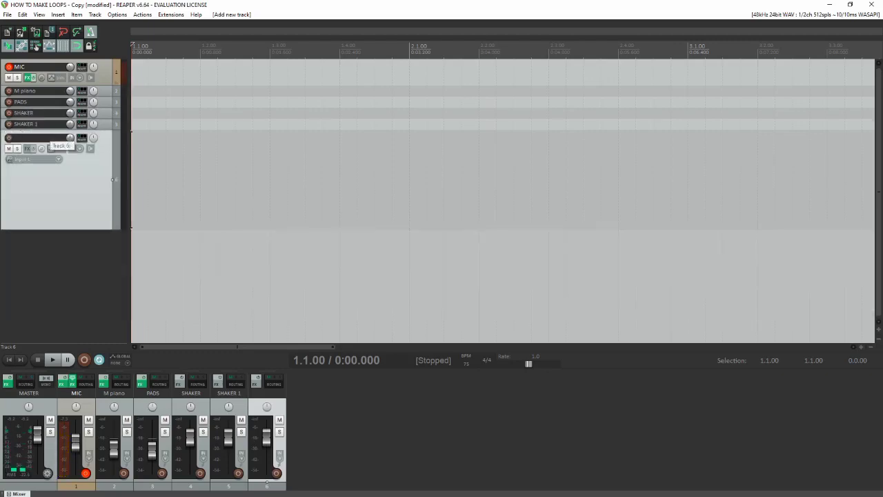
double_click(47, 138)
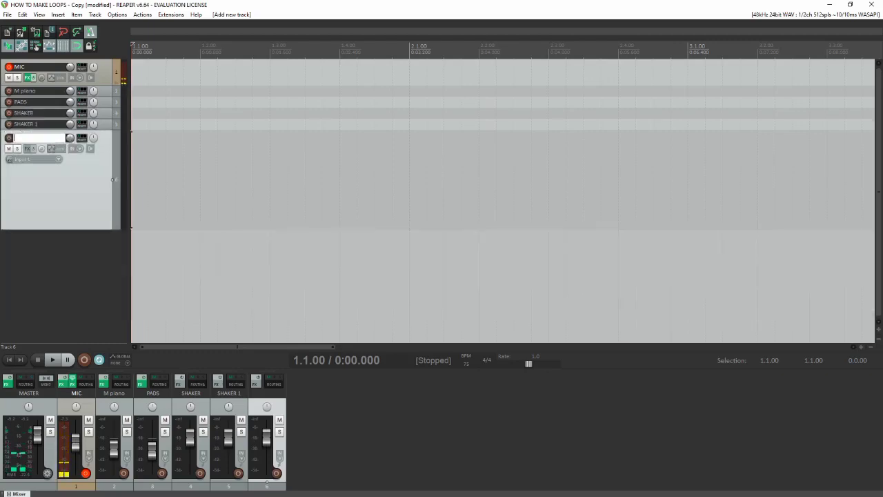
type("TAMB")
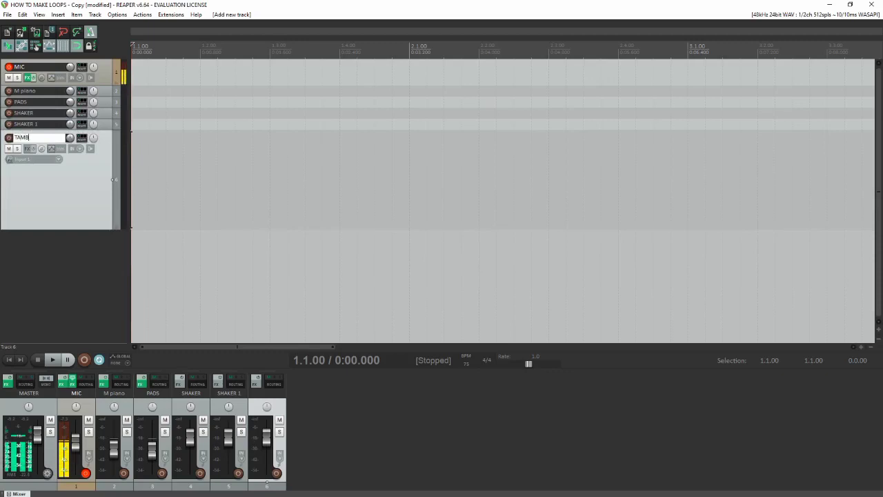
key("Return")
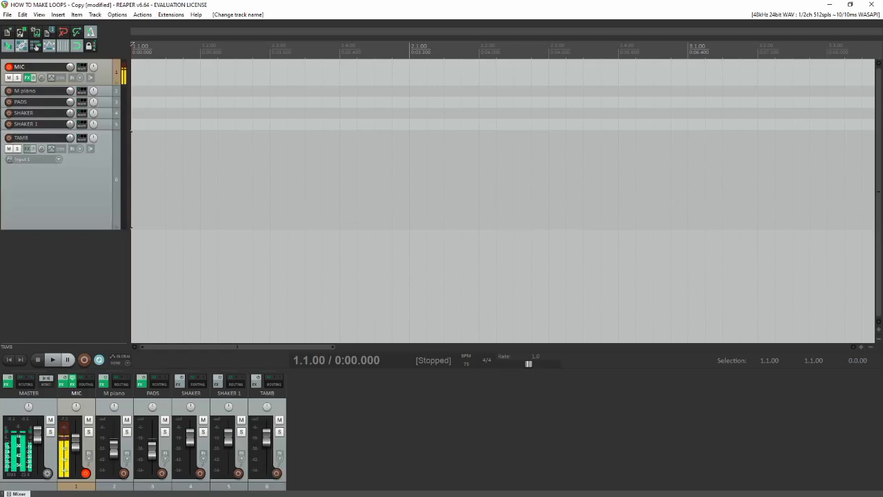
Step: Insert another track below TAMB, enlarge it until its input selector shows, and name it TRIANGLE
key("ctrl+t")
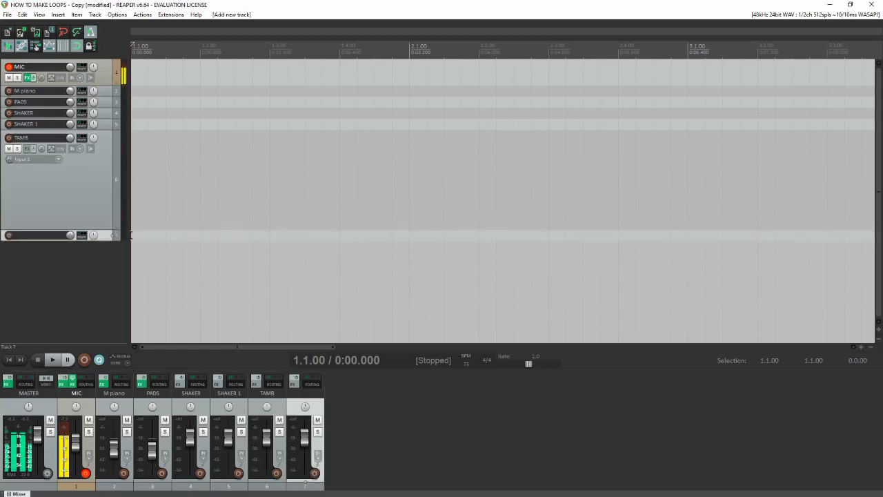
left_click_drag(131, 235, 131, 263)
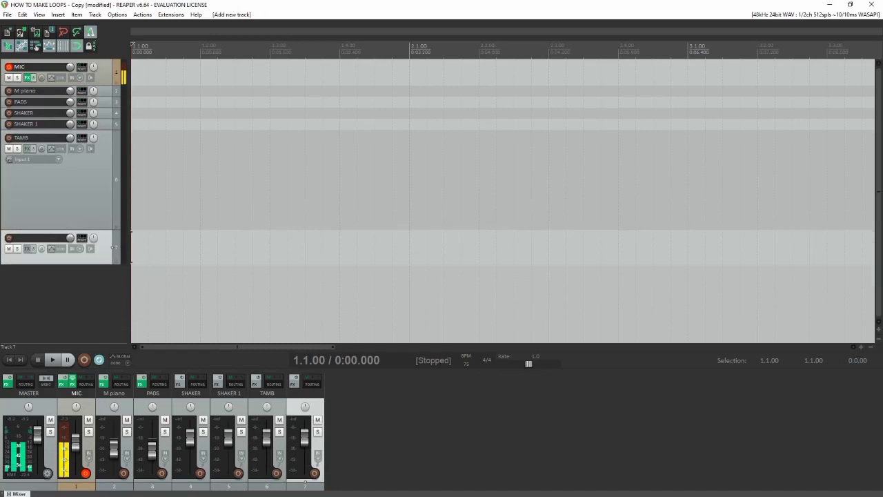
left_click_drag(62, 264, 62, 281)
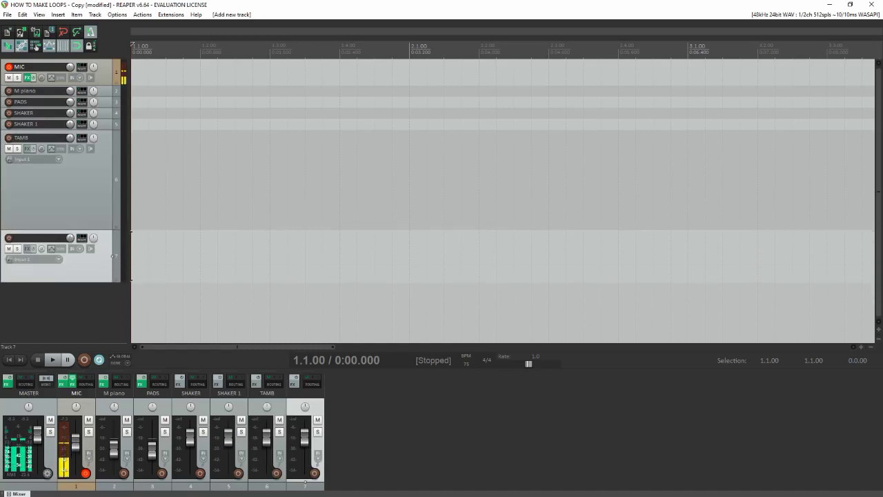
double_click(47, 238)
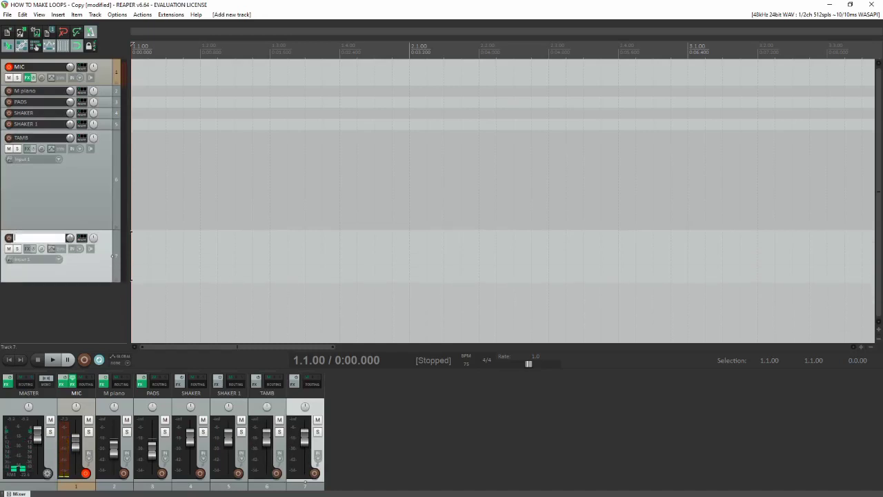
type("TRIANGLE")
key("Return")
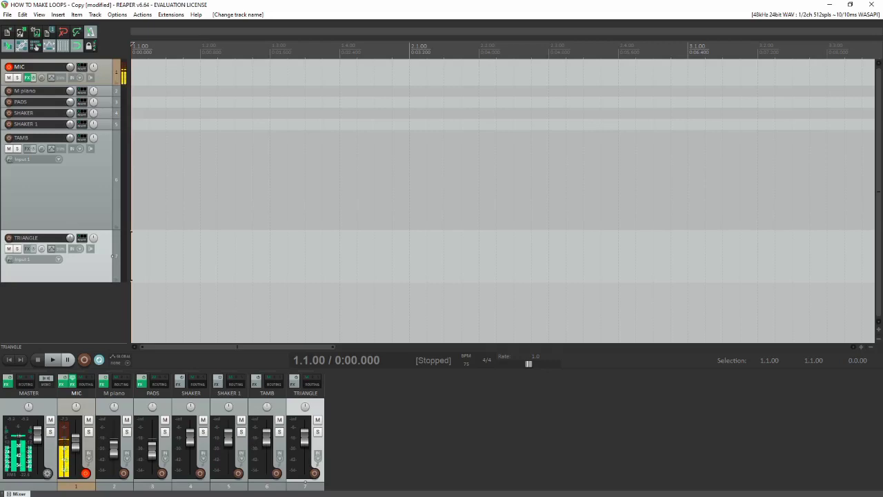
Step: Select the MIC, M piano and PADS tracks together and set them to one random color
left_click(113, 90)
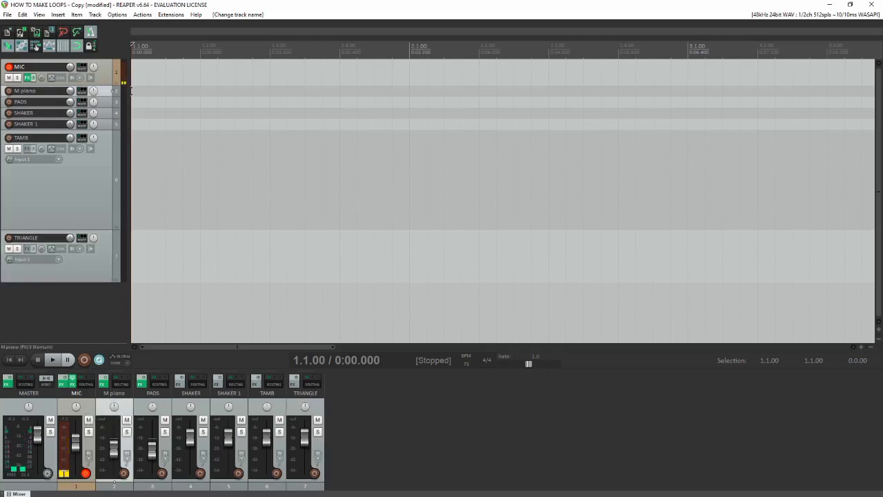
left_click(114, 73)
left_click(102, 408, "ctrl")
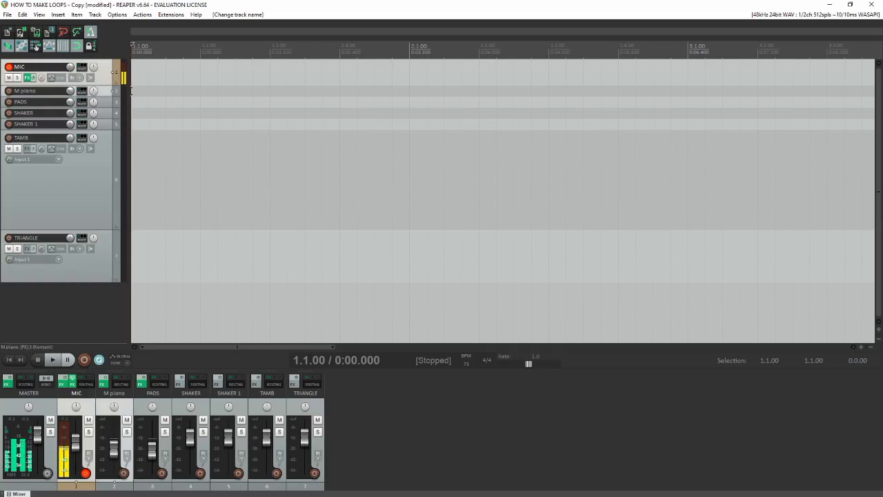
left_click(139, 408, "ctrl")
right_click(138, 408)
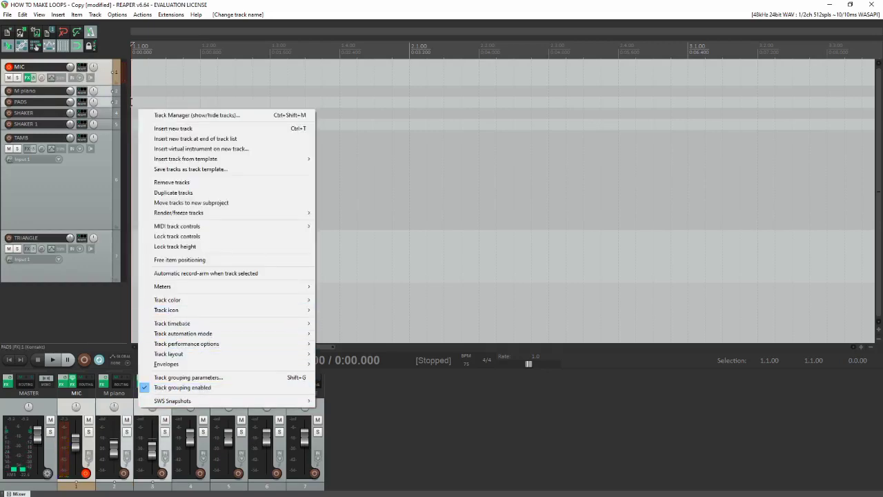
mouse_move(228, 299)
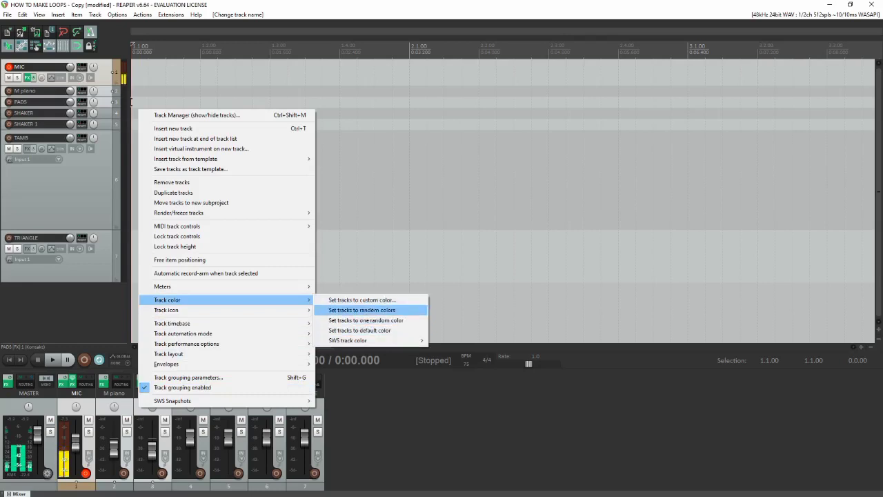
left_click(366, 321)
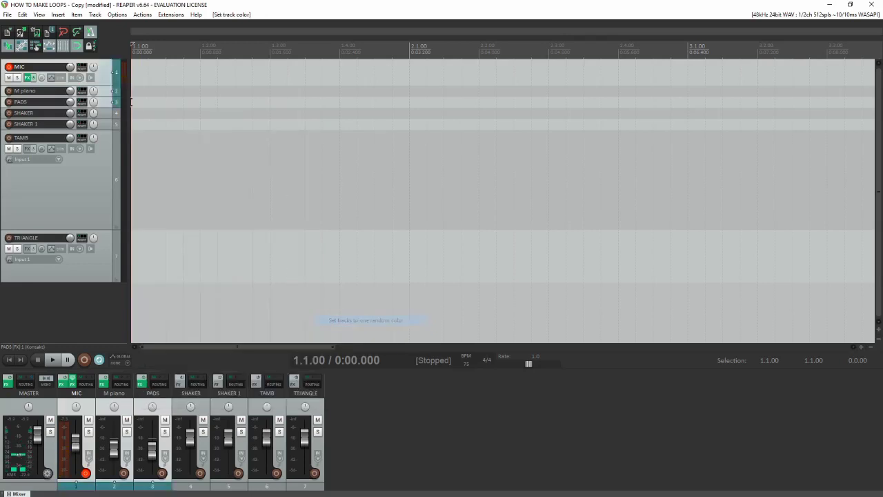
Step: Set only the SHAKER track to a random color
left_click(198, 413)
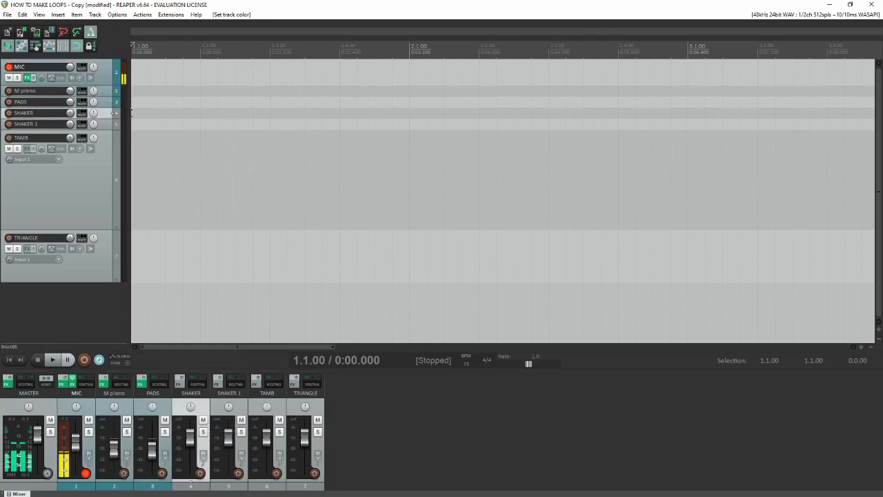
right_click(205, 413)
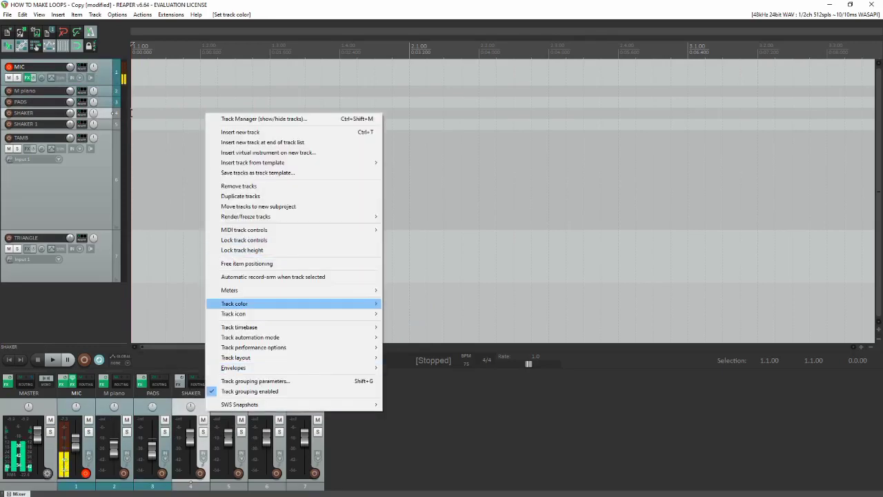
mouse_move(290, 304)
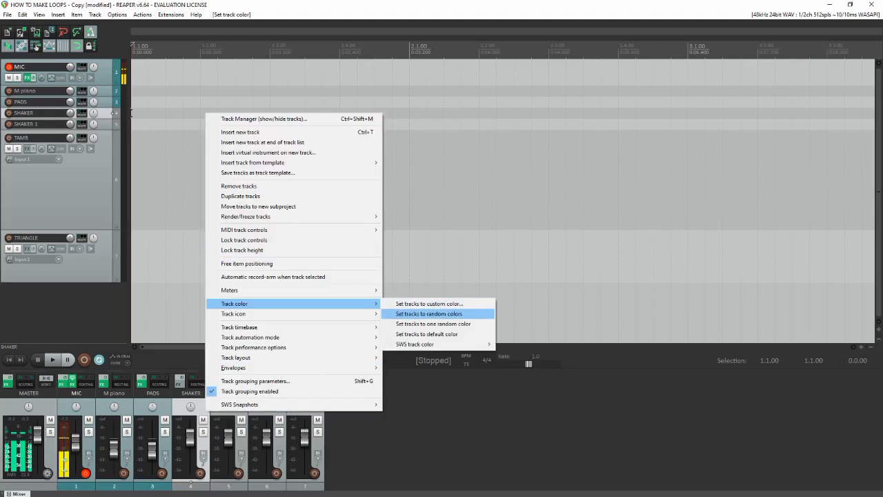
left_click(429, 313)
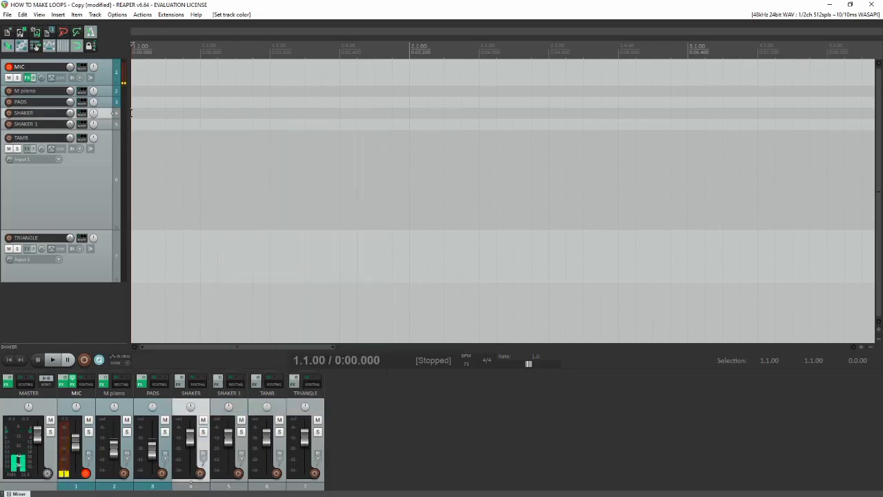
Step: Add SHAKER 1, TAMB and TRIANGLE to the SHAKER selection and set all four tracks to random colors
left_click(242, 412, "ctrl")
left_click(279, 412, "ctrl")
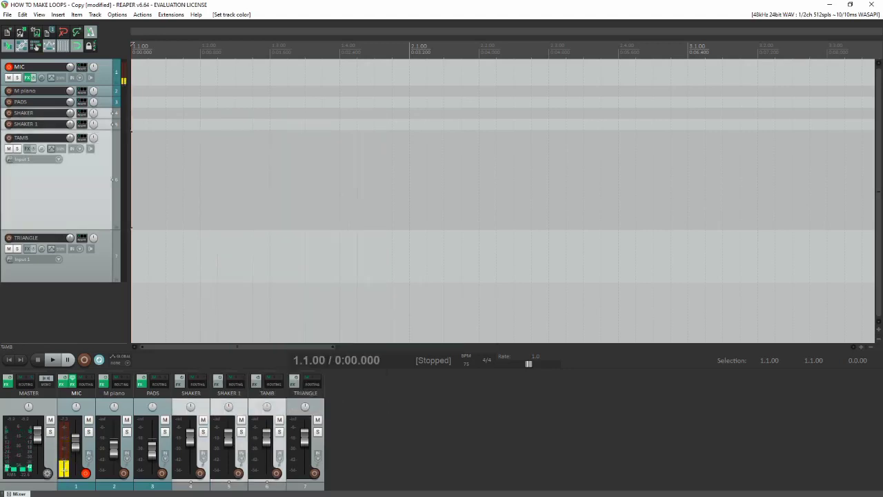
left_click(305, 411, "ctrl")
right_click(284, 407)
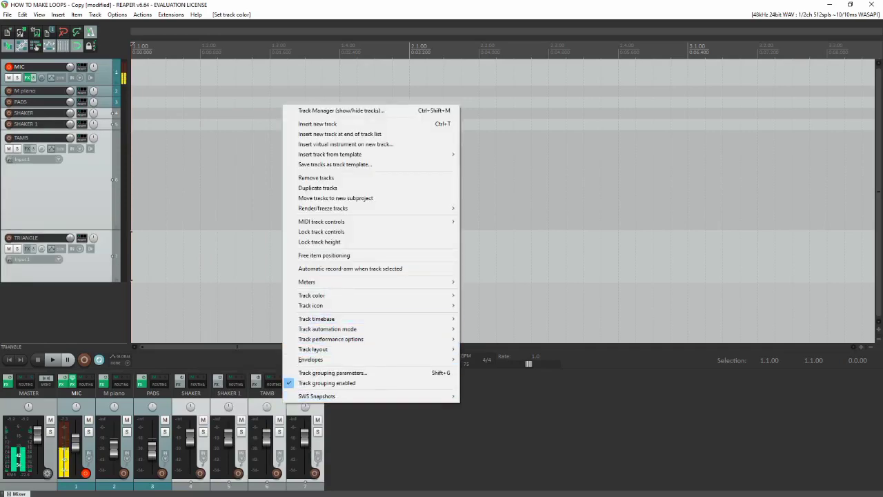
mouse_move(372, 295)
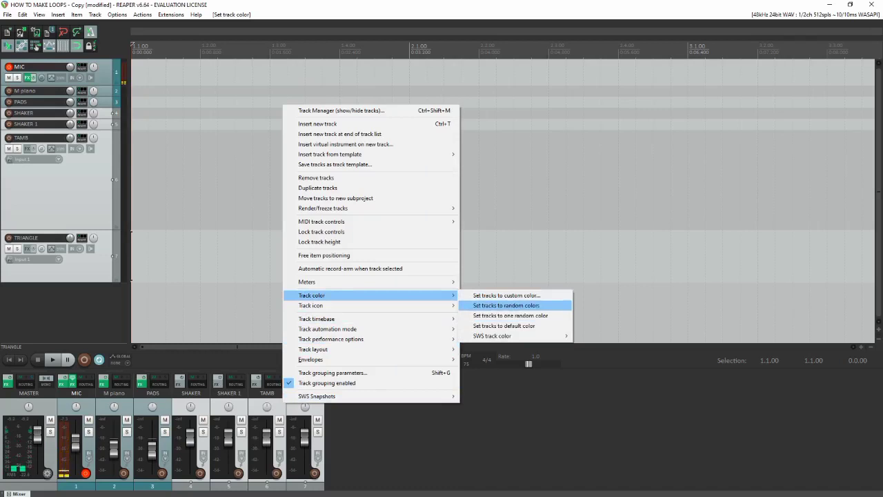
left_click(506, 305)
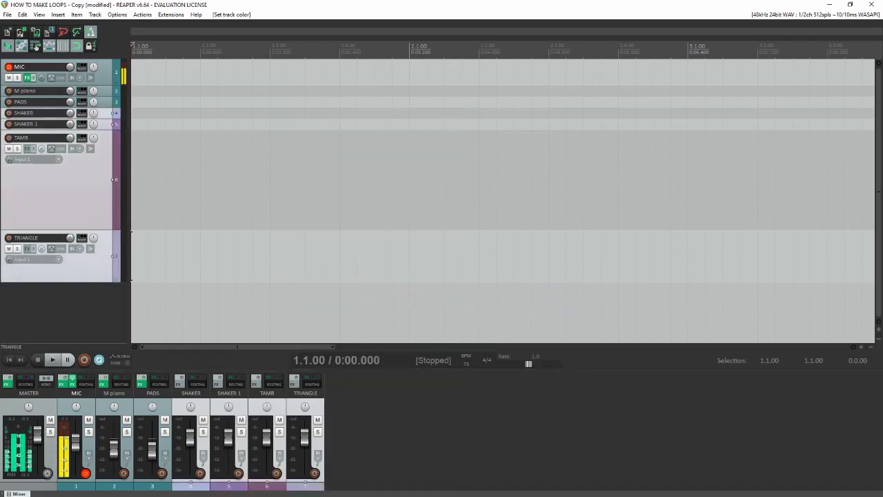
Step: Expand the SHAKER track's height and rename the SHAKER 1 track to SHAKER 2
left_click(42, 113)
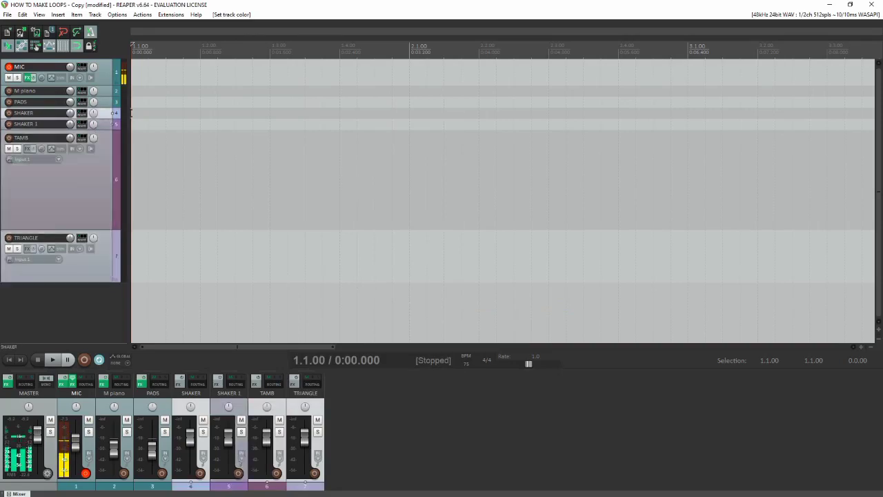
left_click(131, 189)
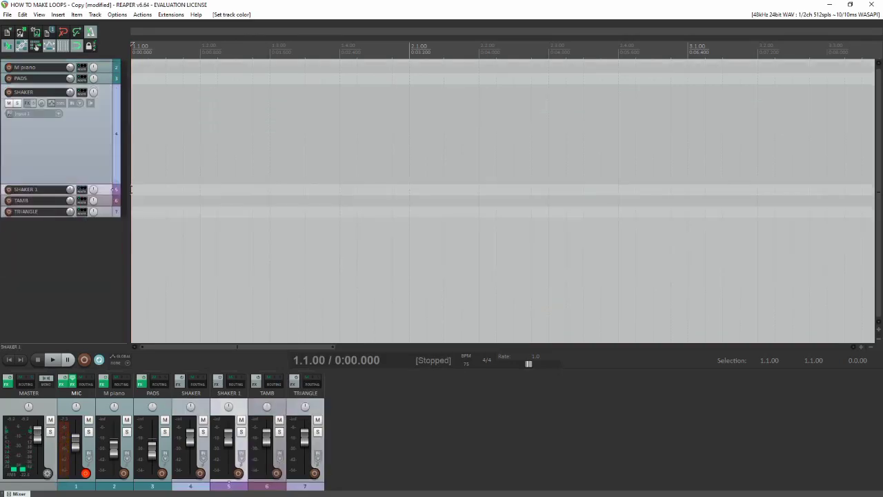
key("F2")
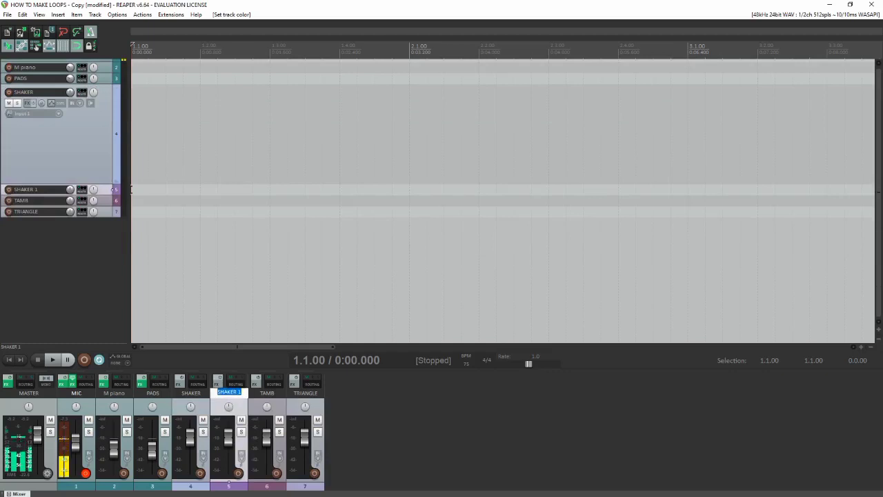
key("Right")
key("BackSpace")
key("BackSpace")
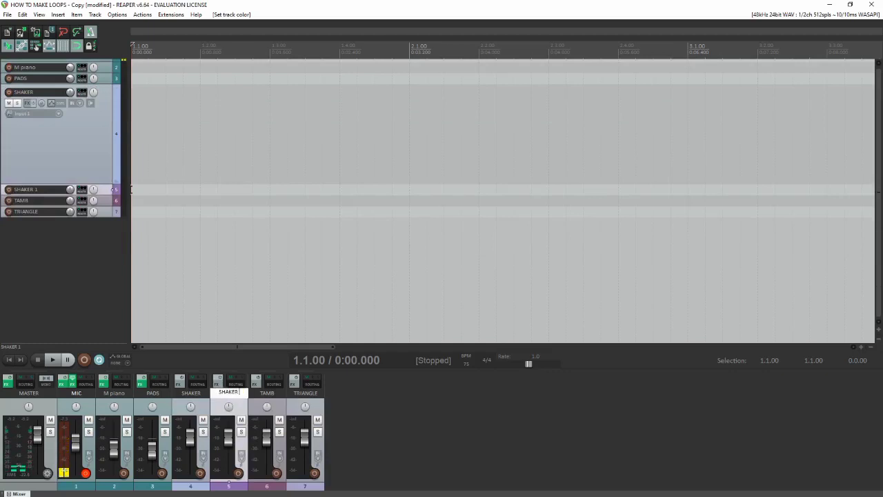
type("2")
key("Tab")
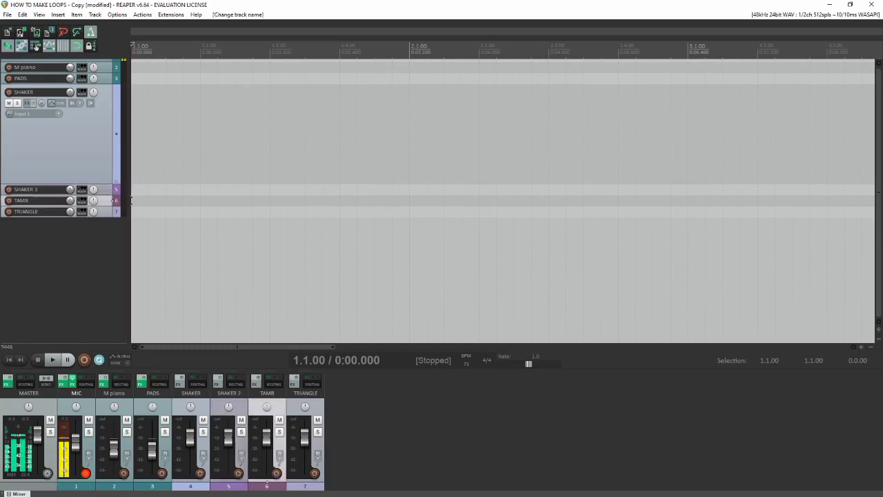
left_click(131, 212)
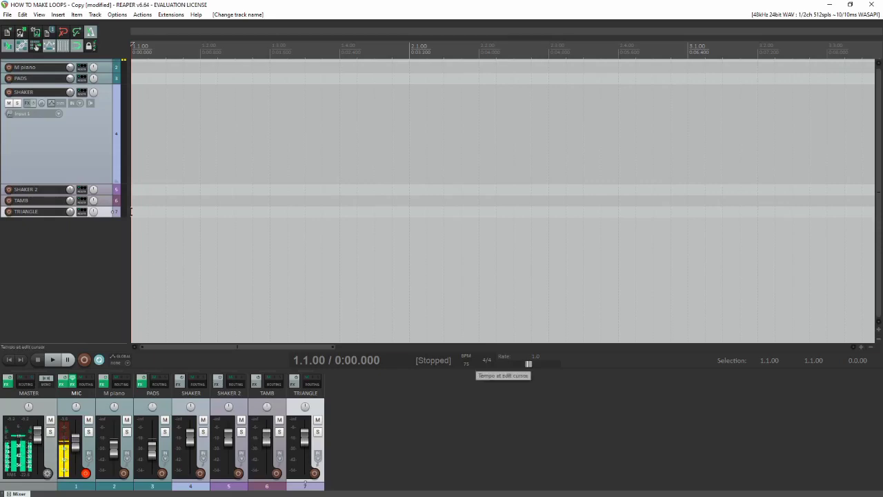
Step: Set the project tempo to 60 BPM
left_click(466, 363)
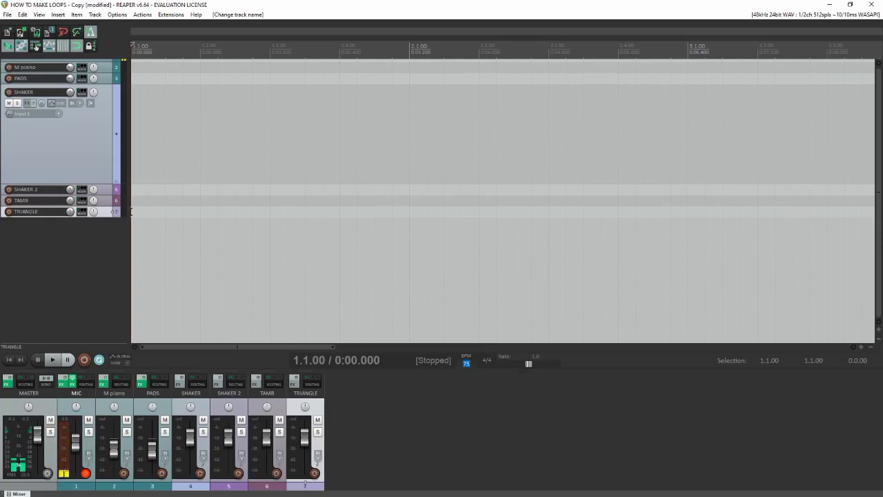
type("60")
key("Return")
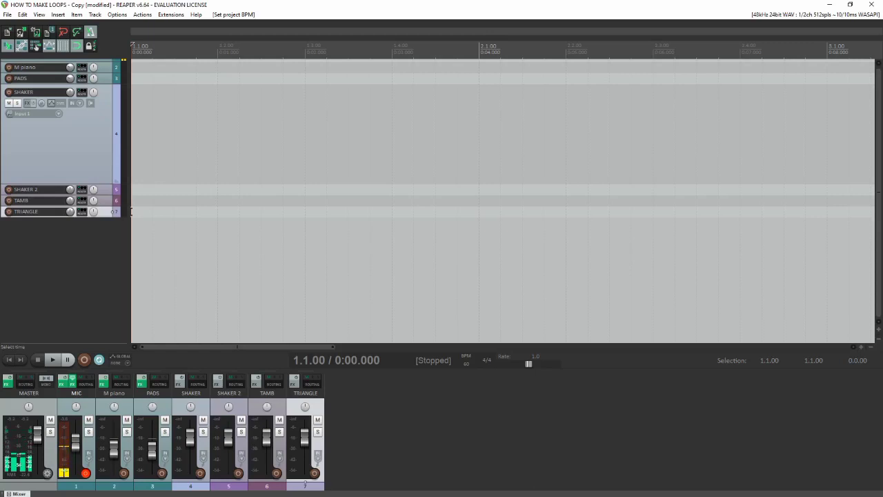
Step: Toggle the metronome and play the empty project from the start to hear the click
left_click(90, 32)
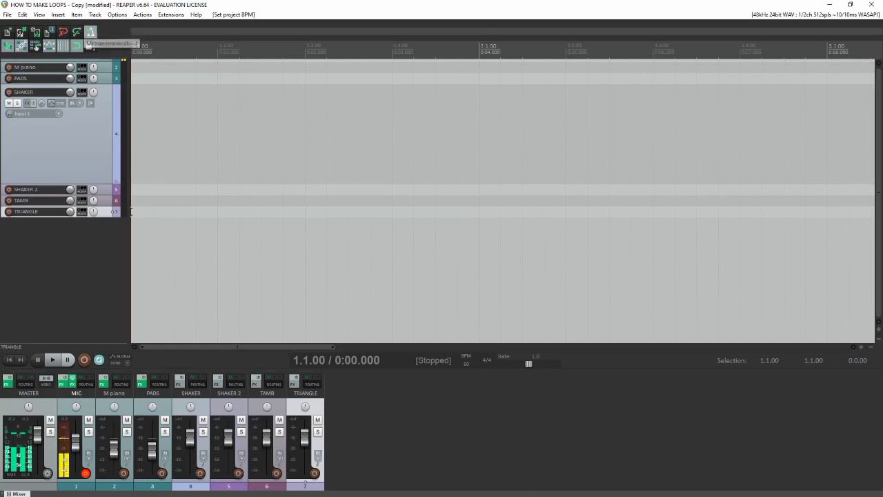
left_click(90, 33)
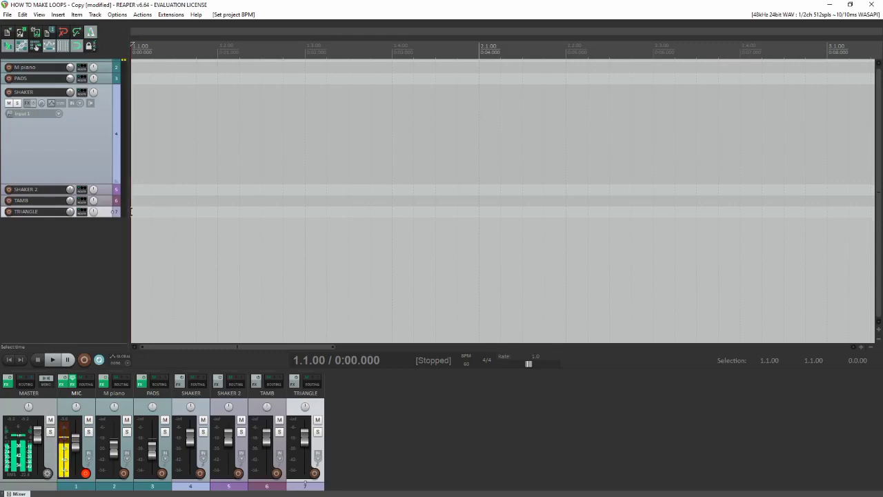
key("space")
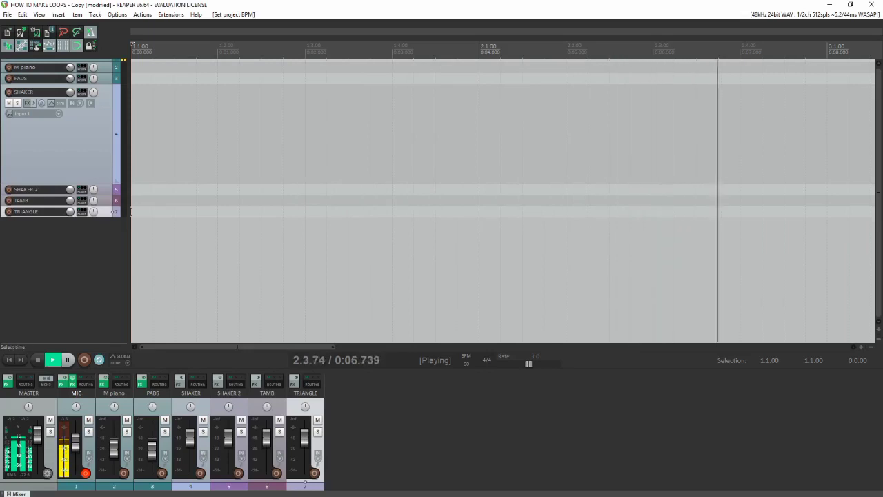
key("space")
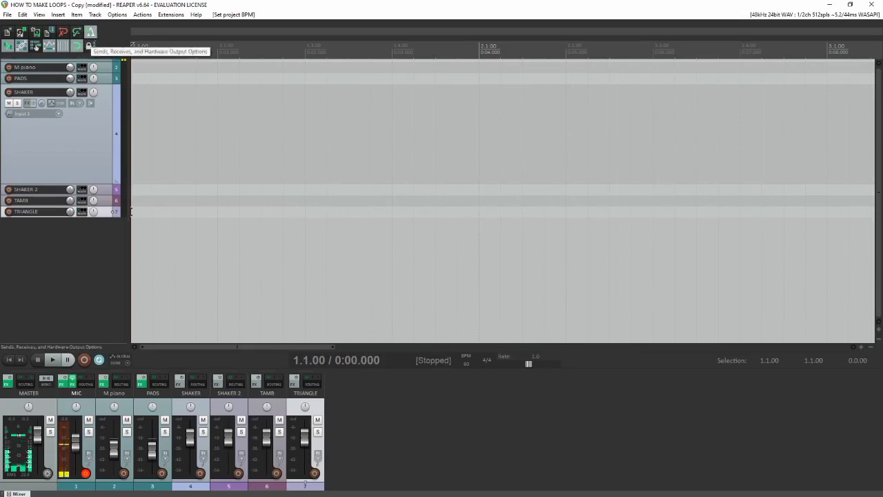
left_click(90, 32)
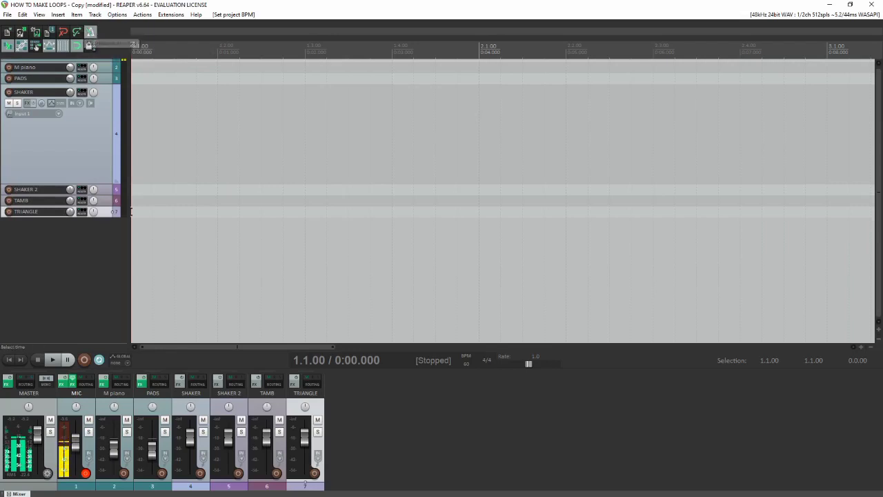
Step: Set the project tempo to 75 BPM
scroll(131, 212, "down", 1)
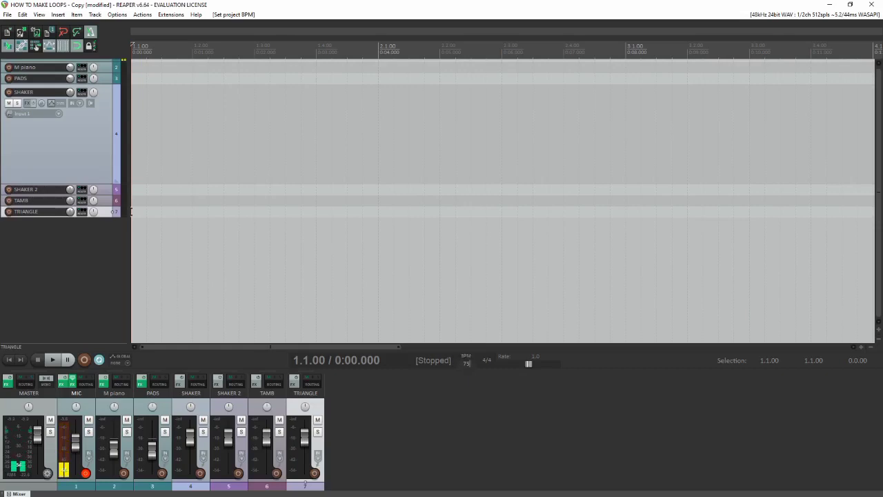
key("Return")
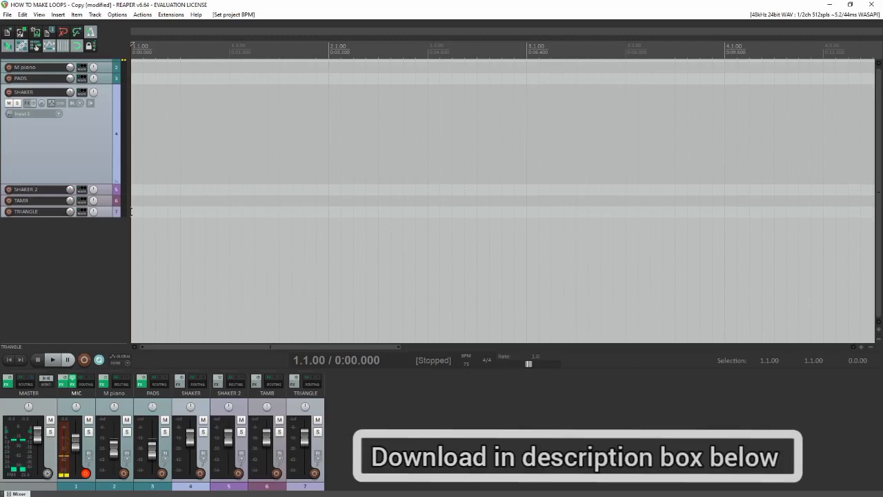
Step: Switch to File Explorer, insert SHAKER ONE SHOT from the LOOP SAMPLES folder at the start of the SHAKER track, and minimize the folder window
key("super")
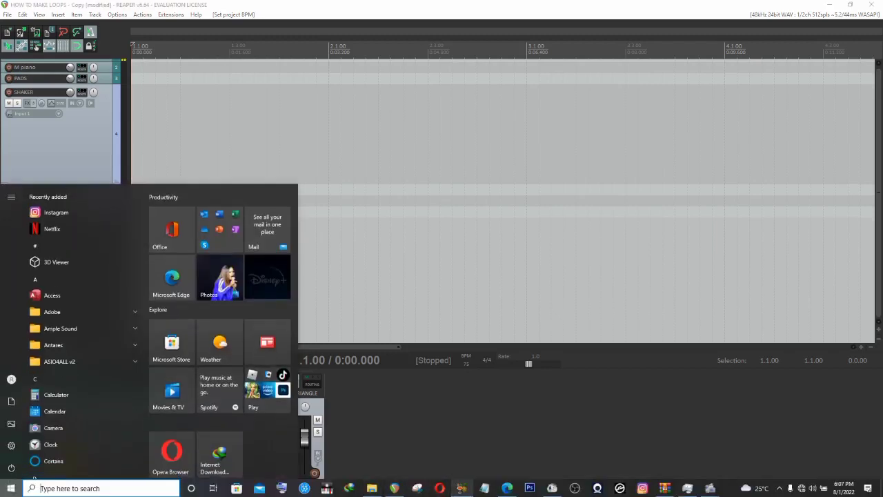
left_click(372, 488)
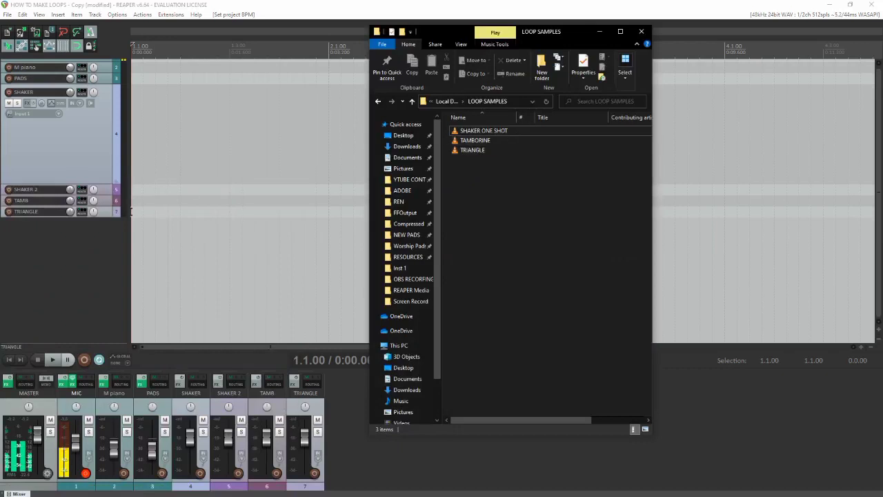
left_click(484, 131)
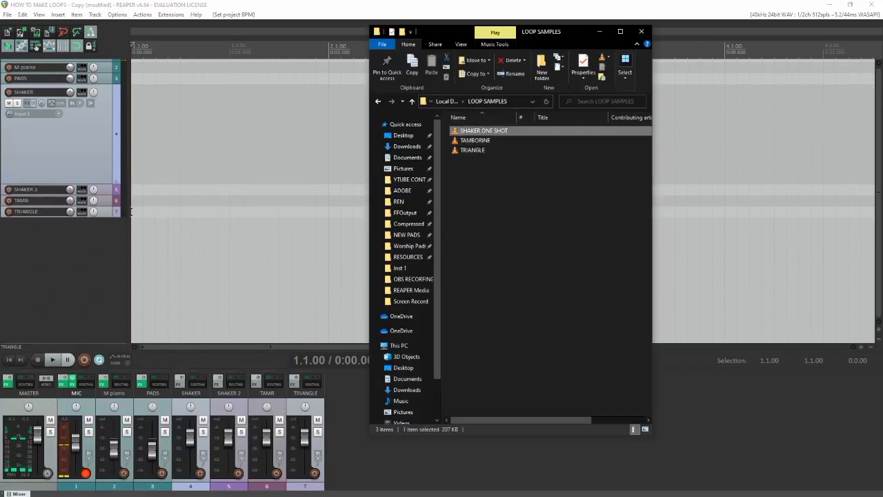
left_click_drag(484, 130, 137, 138)
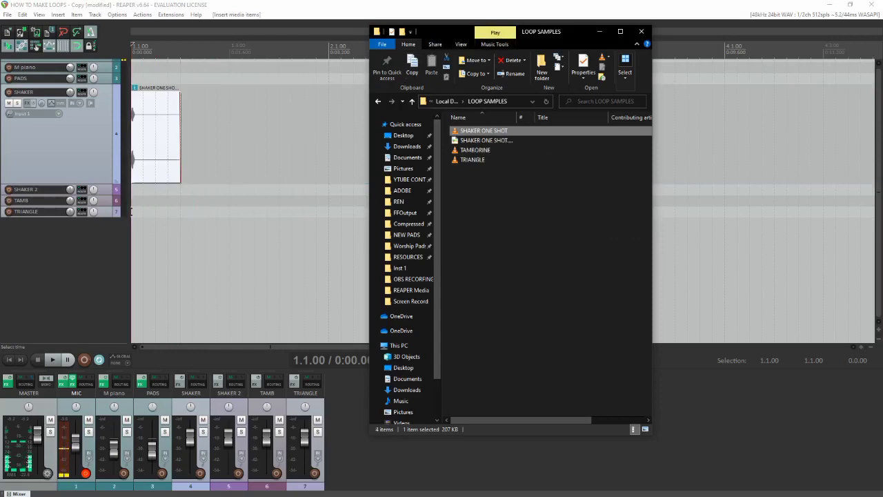
left_click_drag(524, 31, 682, 322)
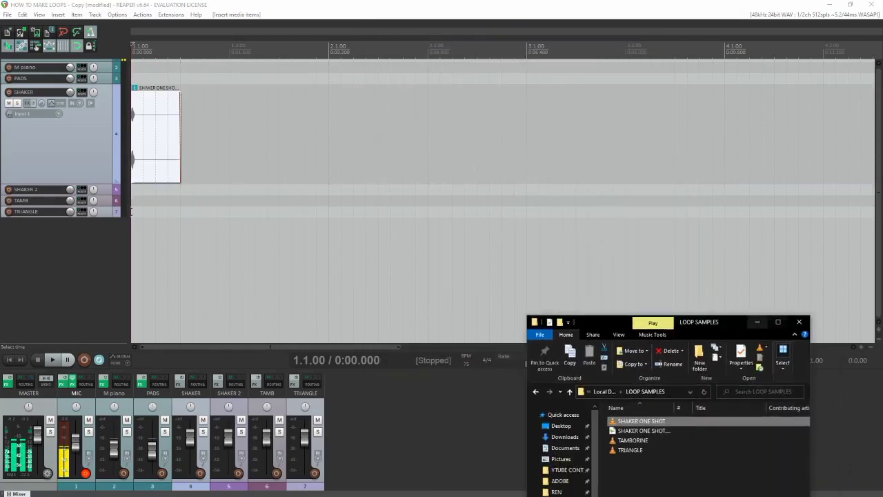
left_click(757, 322)
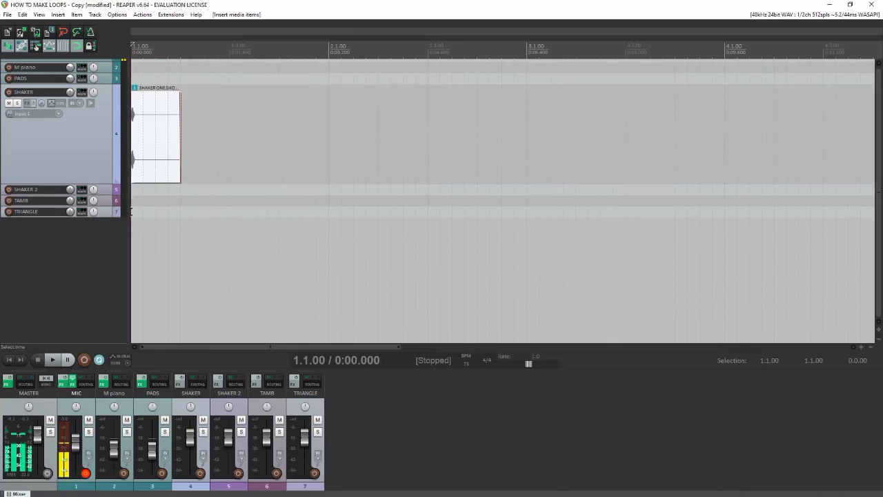
Step: Play the shaker one-shot repeatedly from the project start with the metronome off
key("space")
key("space")
key("space")
key("space")
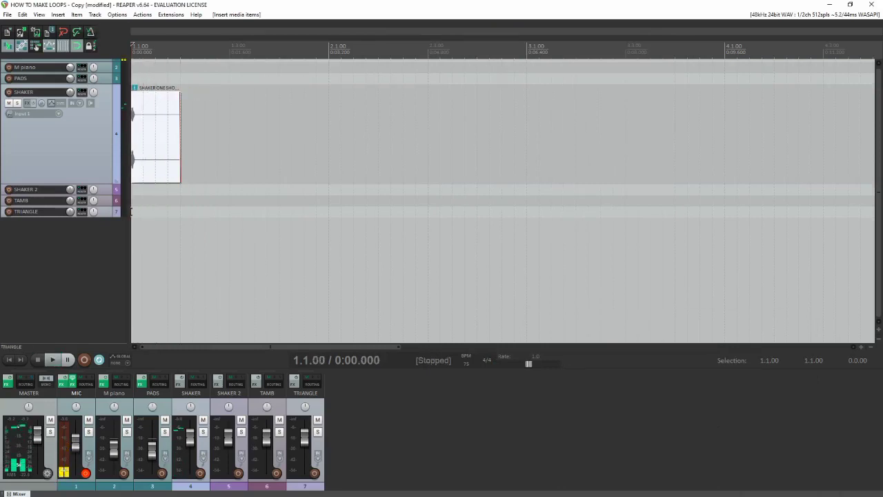
key("space")
key("space")
scroll(132, 45, "up", 2)
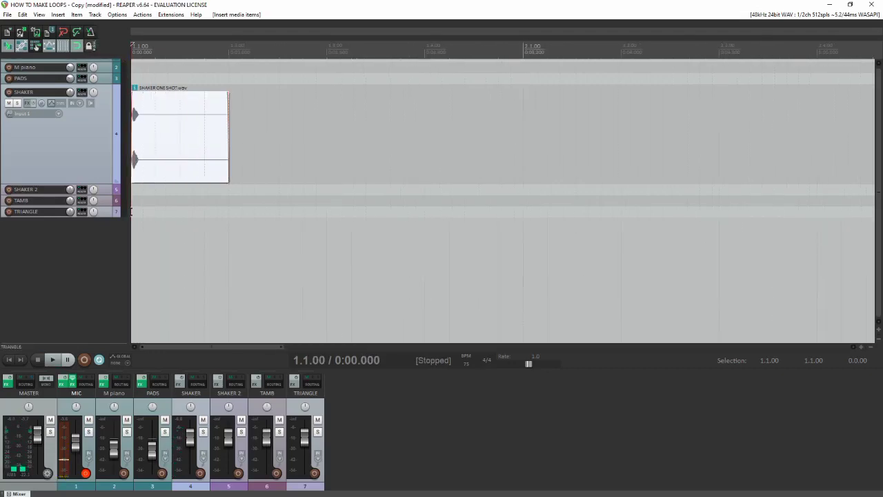
Step: Turn the metronome on and play the shaker one-shot against the click
left_click(90, 32)
scroll(503, 200, "down", 2)
scroll(503, 200, "down", 1)
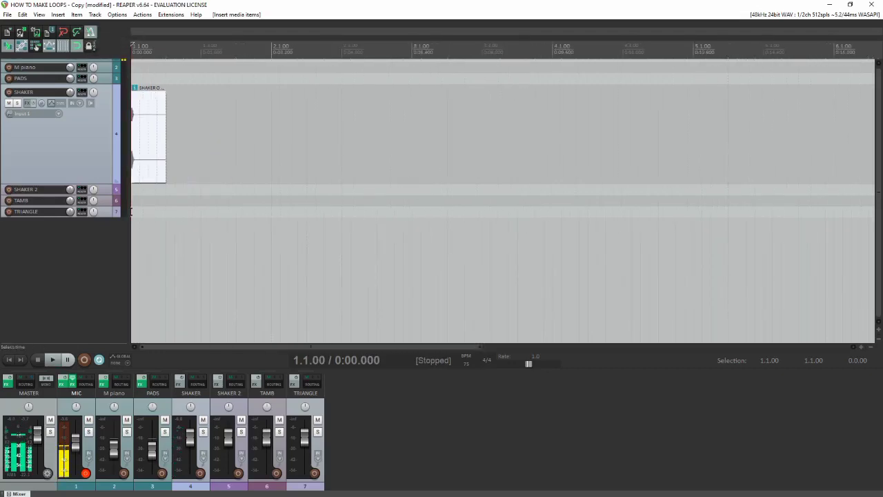
key("space")
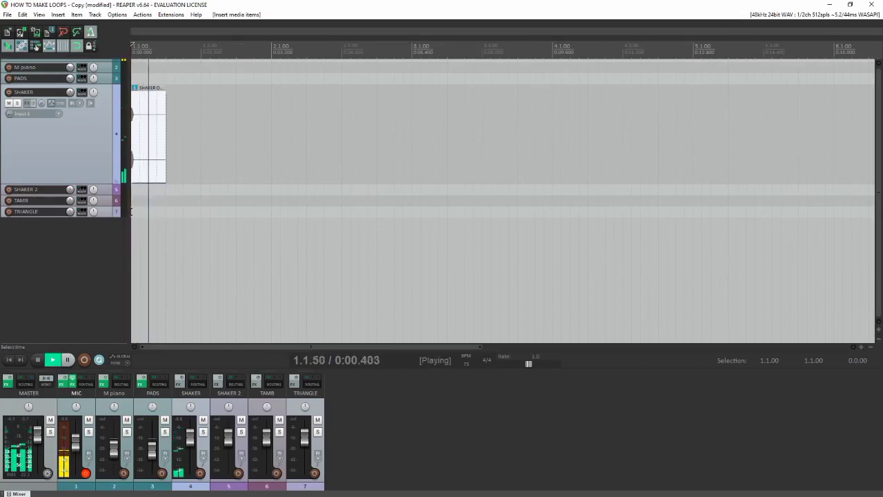
key("space")
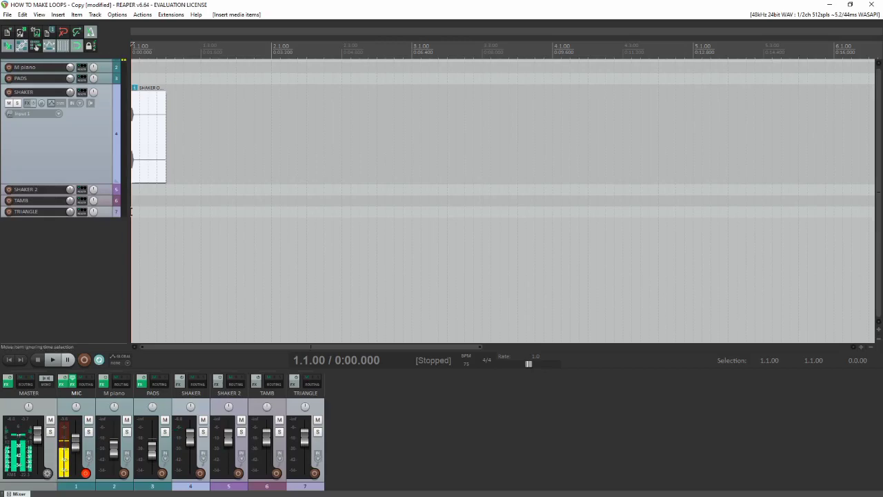
Step: Extend the shaker item's end to 3.1.00 so the sample repeats over two measures, and play it back
scroll(131, 211, "up", 3)
scroll(131, 212, "down", 1)
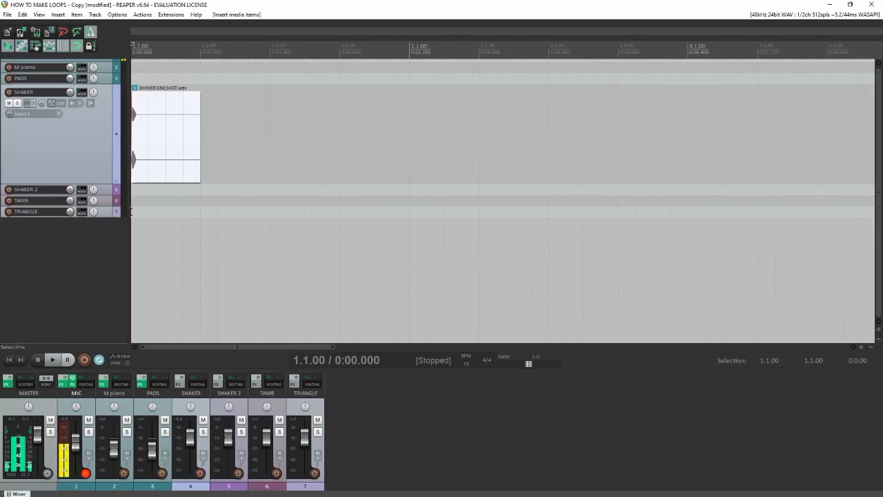
left_click_drag(200, 127, 688, 138)
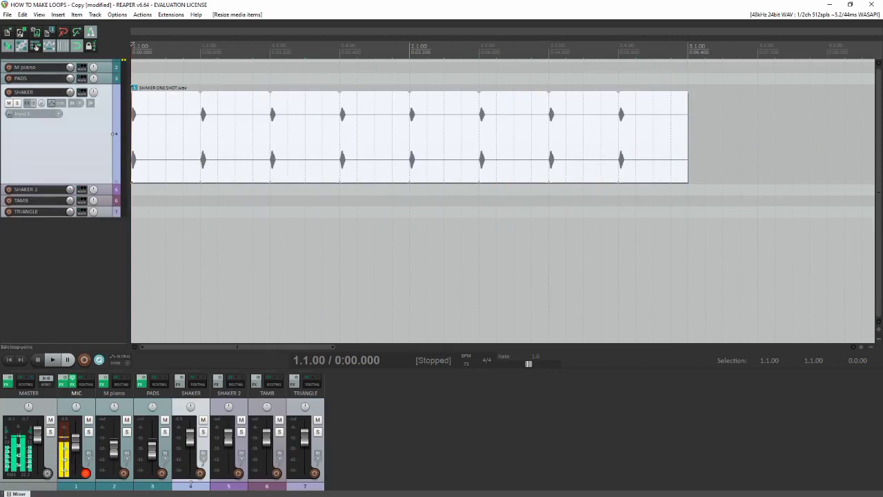
key("space")
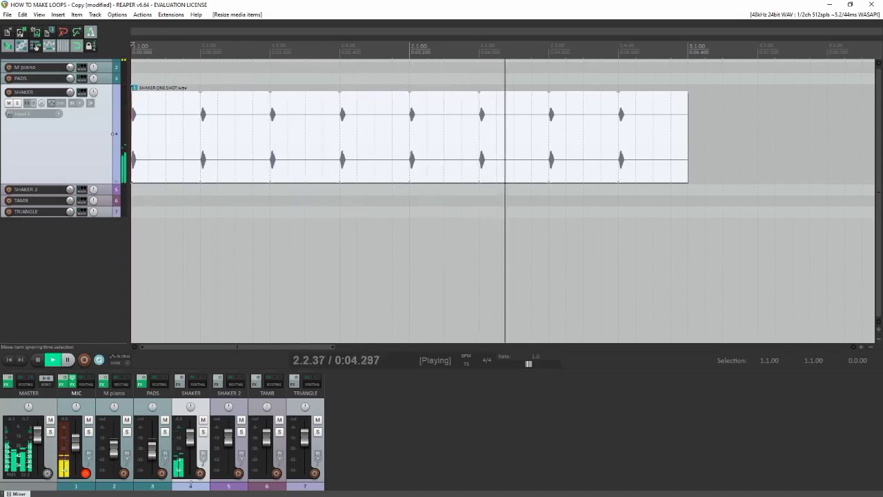
key("space")
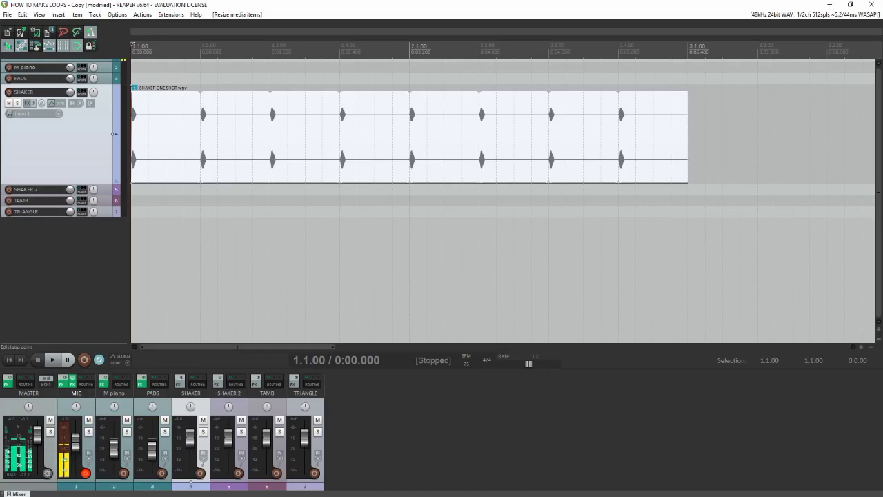
Step: Place the edit cursor at the shaker item's end, make a time selection from 1.1.00 to 3.1.00, and deselect the SHAKER track
left_click(688, 45)
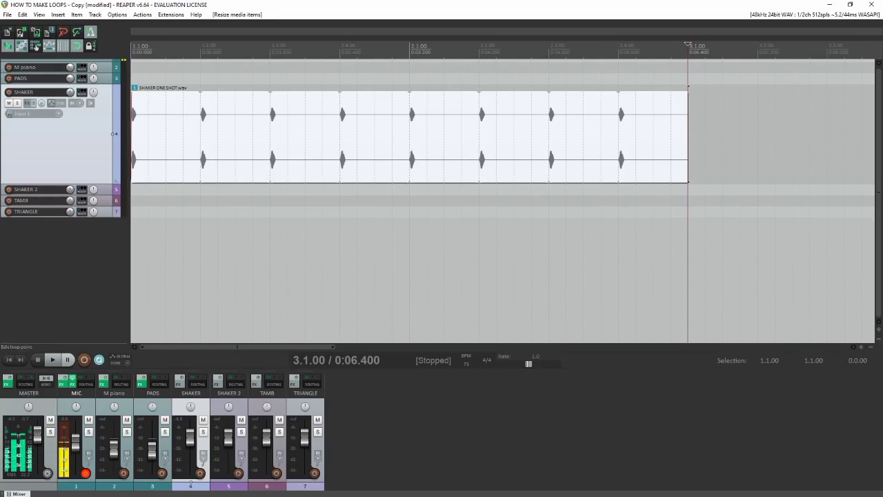
left_click_drag(687, 66, 130, 66)
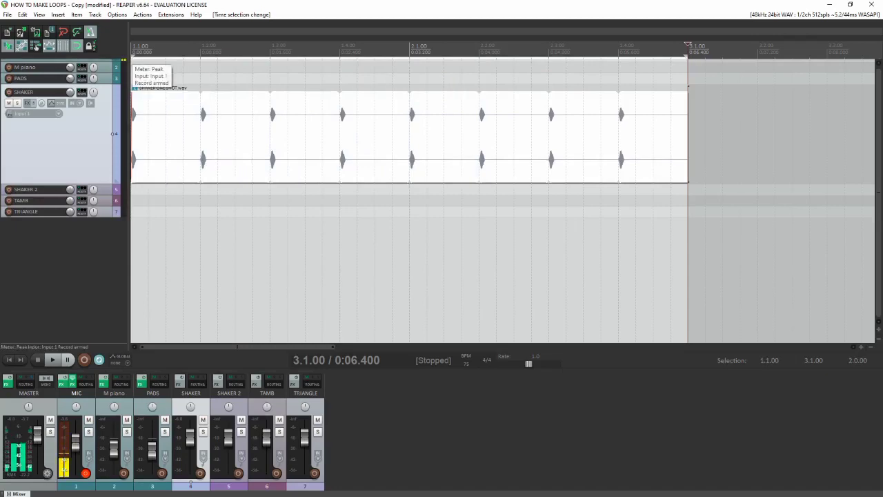
scroll(414, 138, "up", 1)
scroll(414, 138, "down", 2)
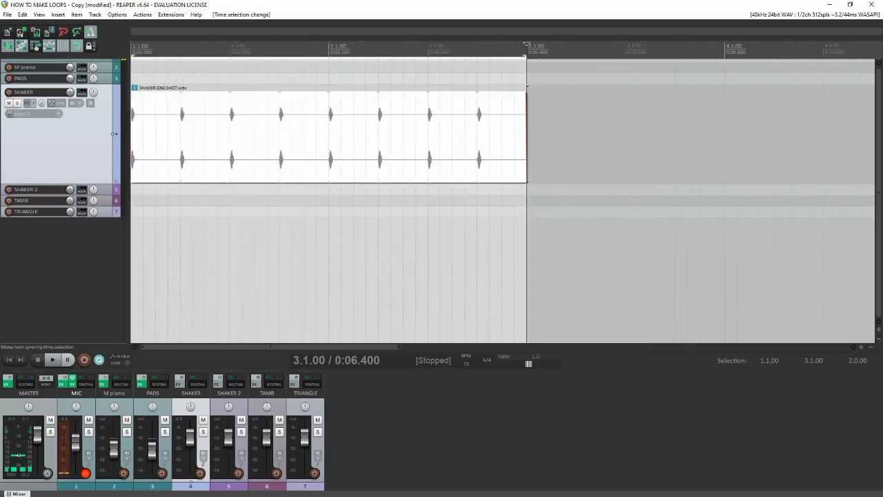
left_click(63, 283)
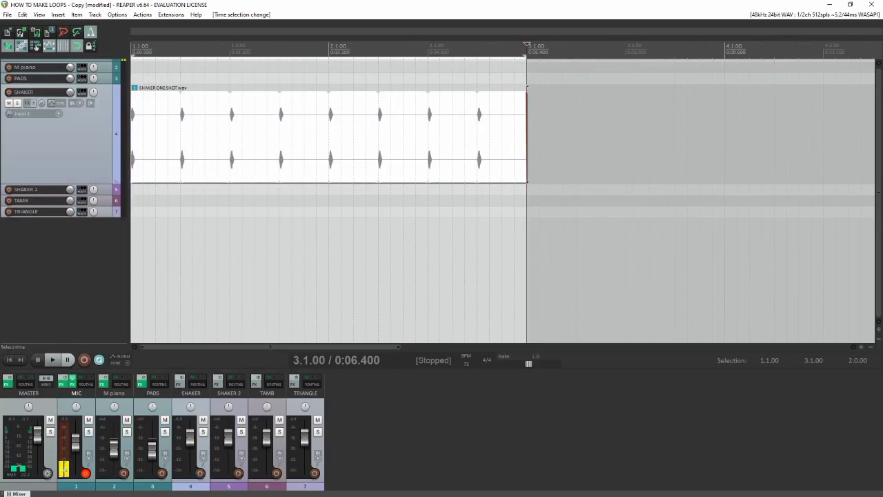
Step: Return the edit cursor to the project start and play the selected two measures with repeat enabled
key("space")
key("space")
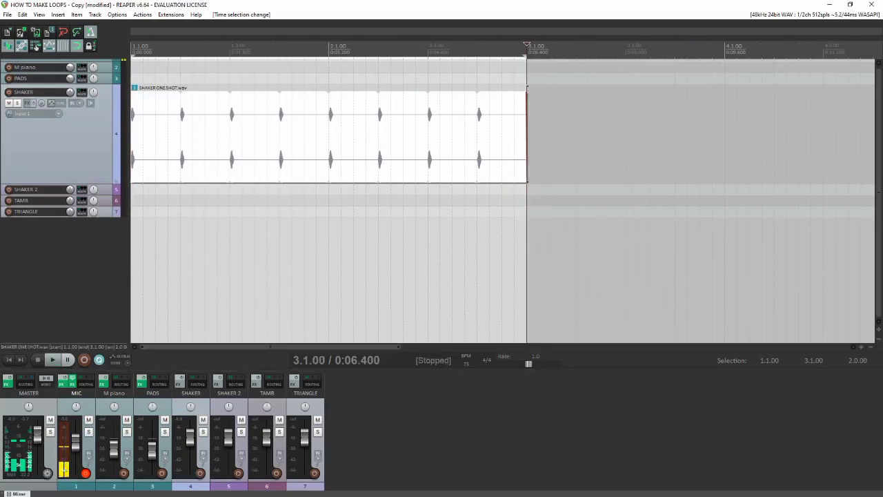
key("w")
left_click(98, 359)
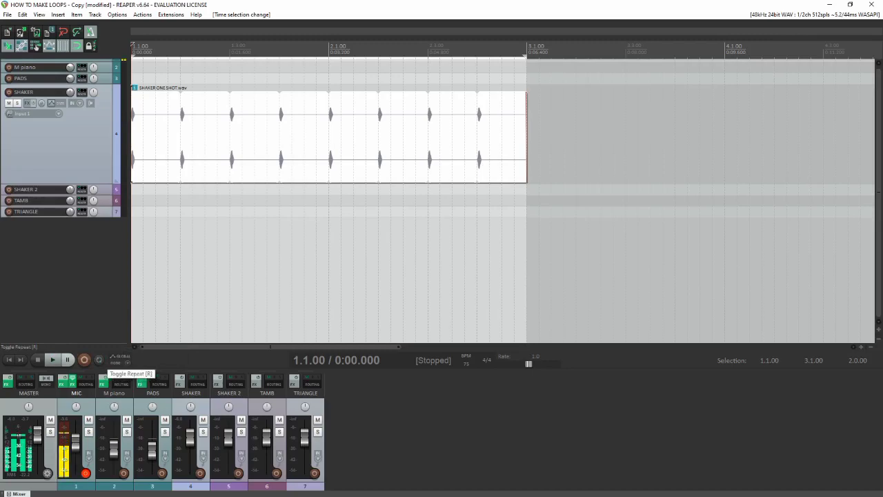
left_click(98, 360)
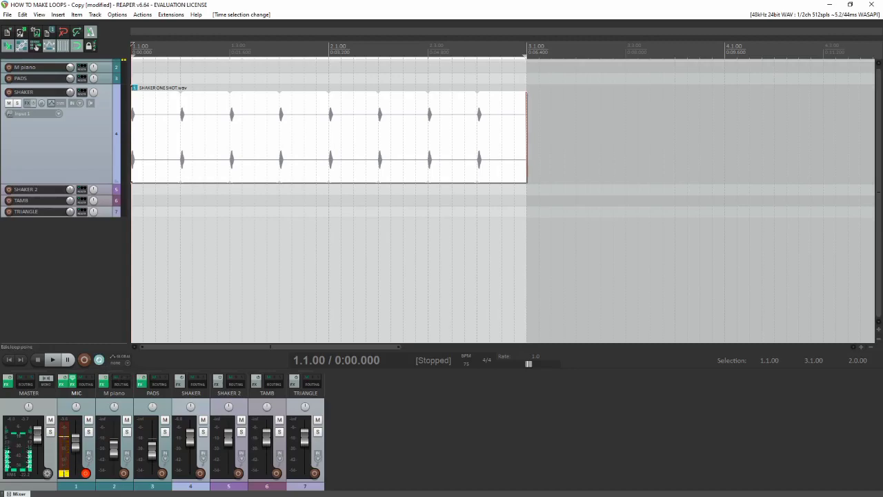
key("space")
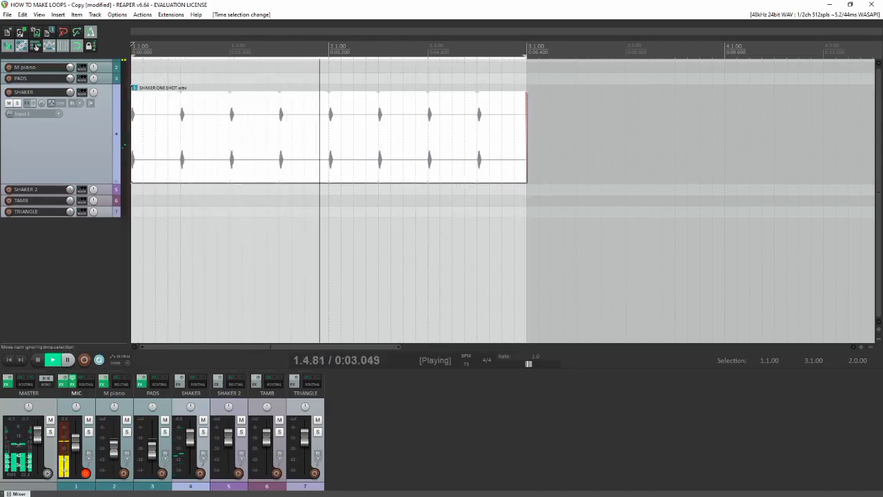
key("space")
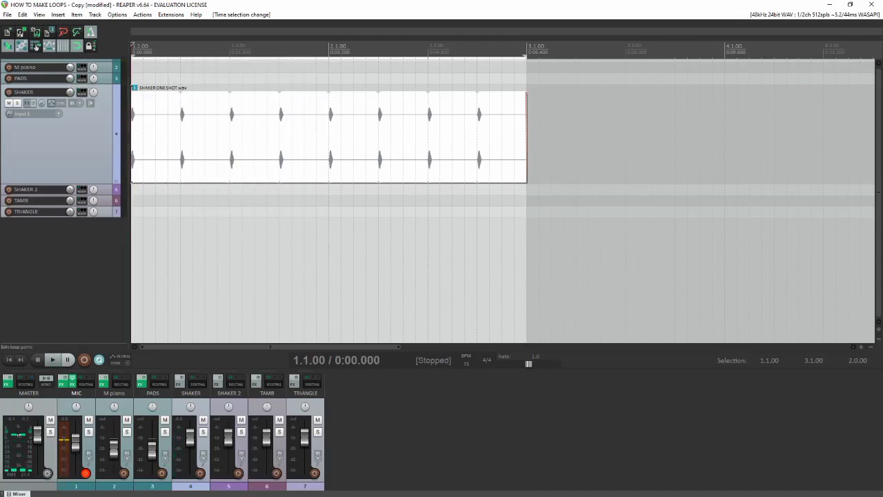
Step: Set the grid line spacing to 1/4 in the Snap/Grid Settings and close the dialog
scroll(328, 136, "up", 2)
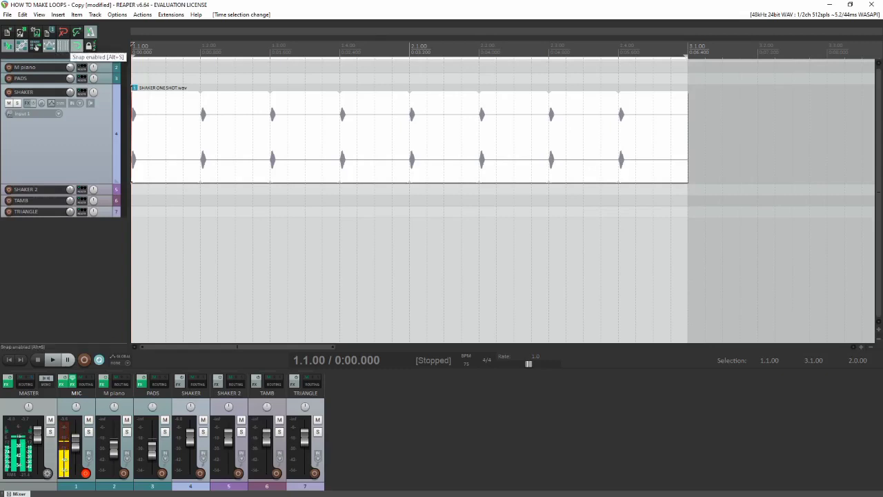
right_click(77, 46)
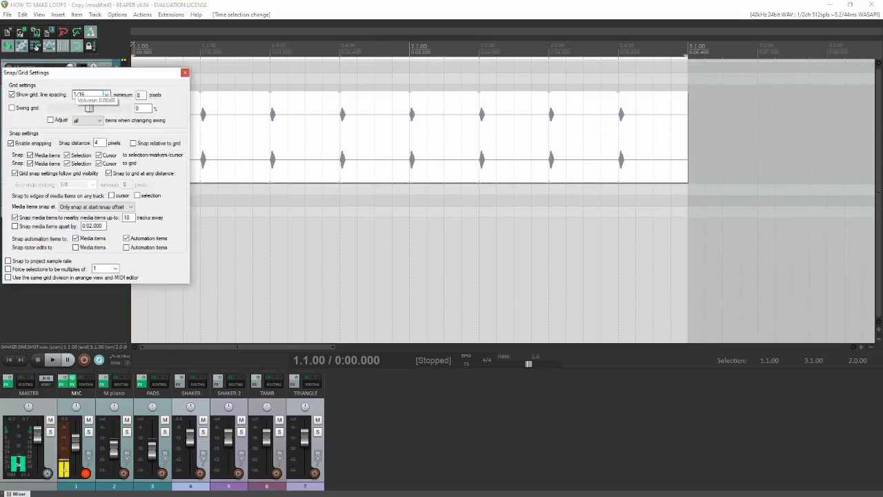
left_click(90, 94)
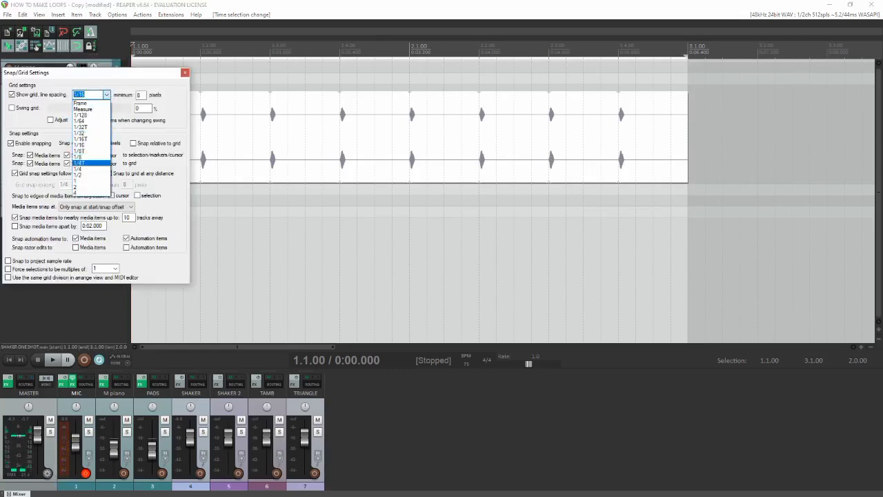
left_click(79, 168)
left_click(185, 72)
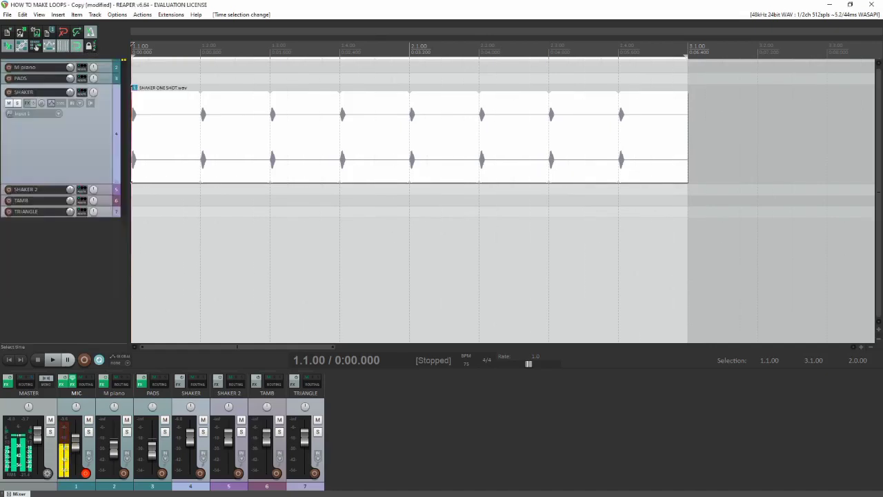
scroll(414, 138, "down", 2)
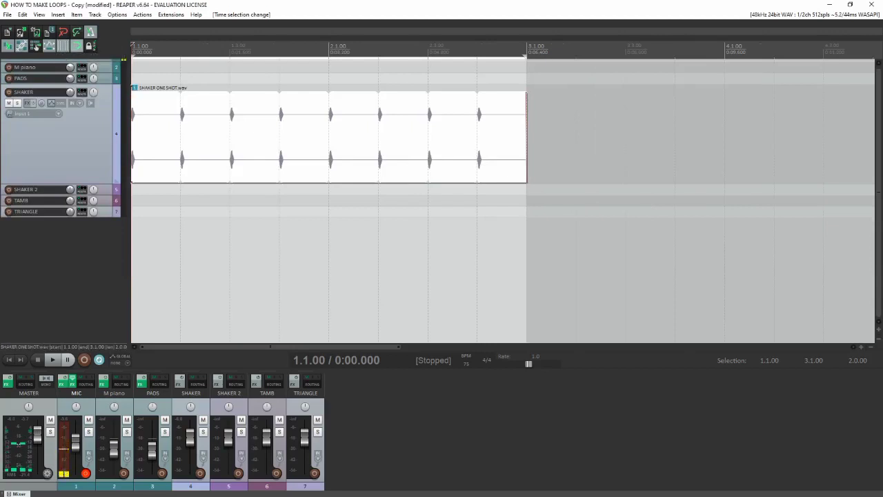
Step: Set the grid line spacing back to 1/16 and close the Snap/Grid Settings
right_click(63, 46)
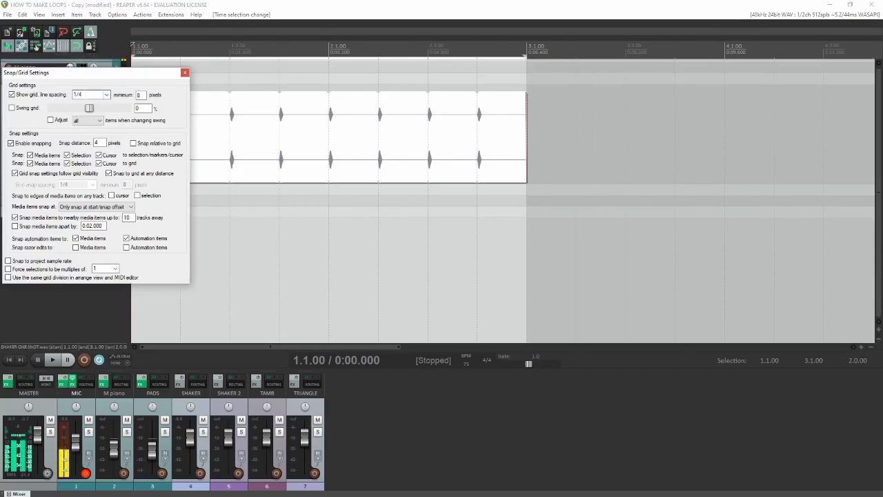
left_click(90, 94)
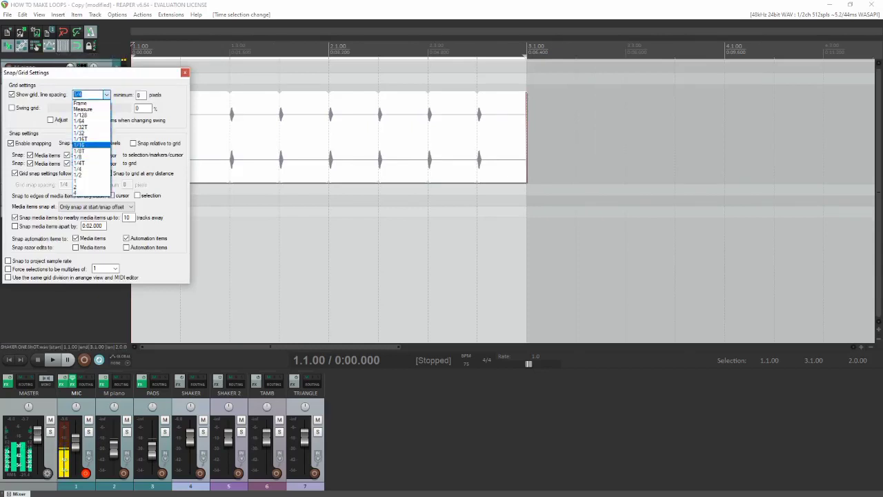
key("Return")
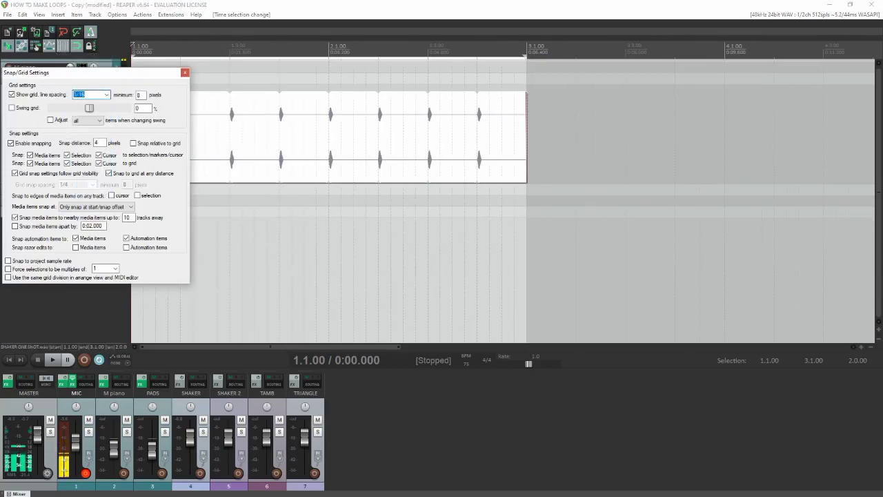
left_click(185, 73)
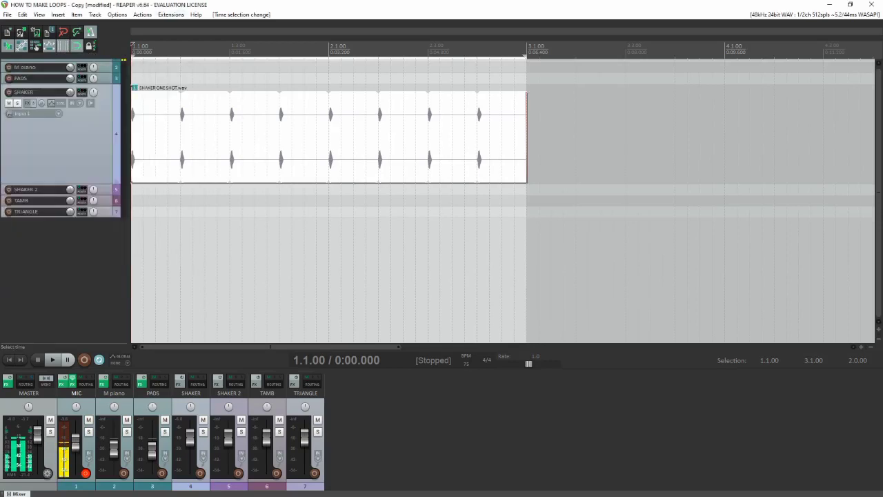
Step: Inspect the shaker hits against the 1/16 grid lines and play the two-measure loop
scroll(503, 138, "up", 3)
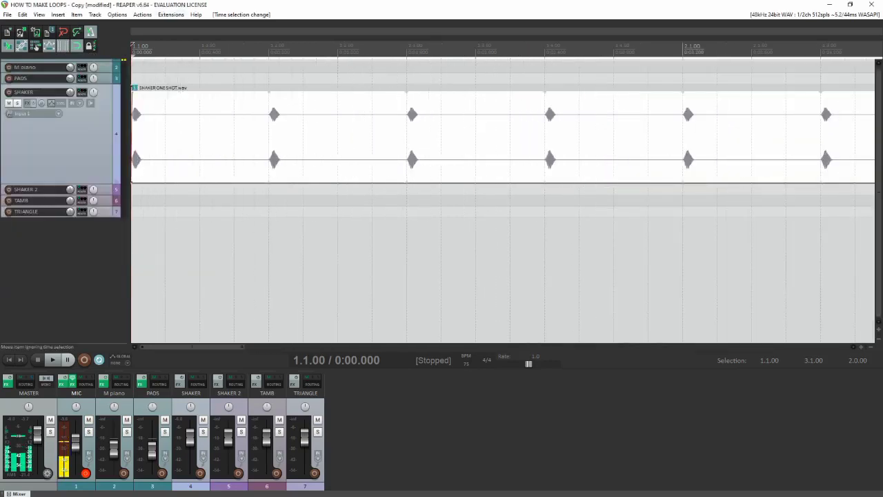
scroll(504, 138, "down", 1)
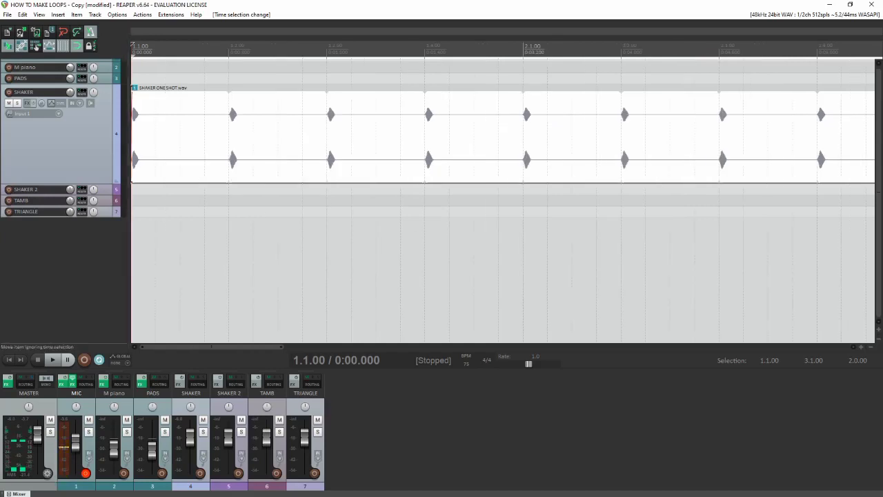
scroll(503, 138, "down", 2)
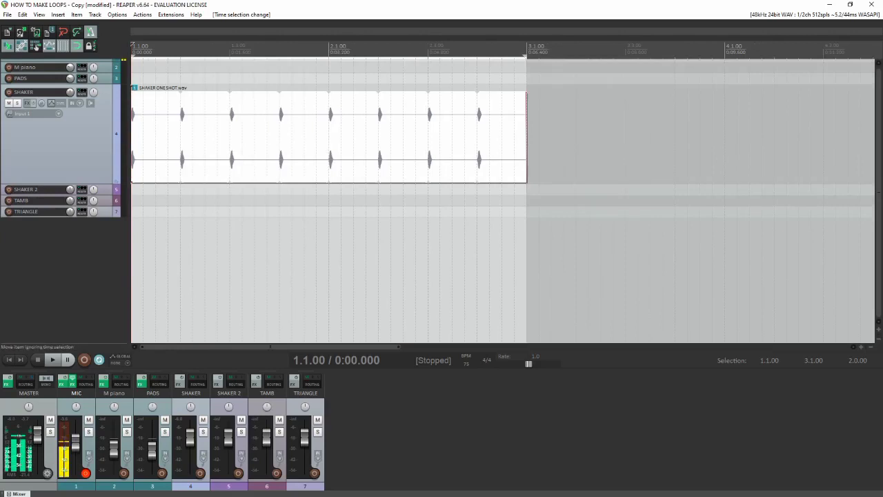
key("space")
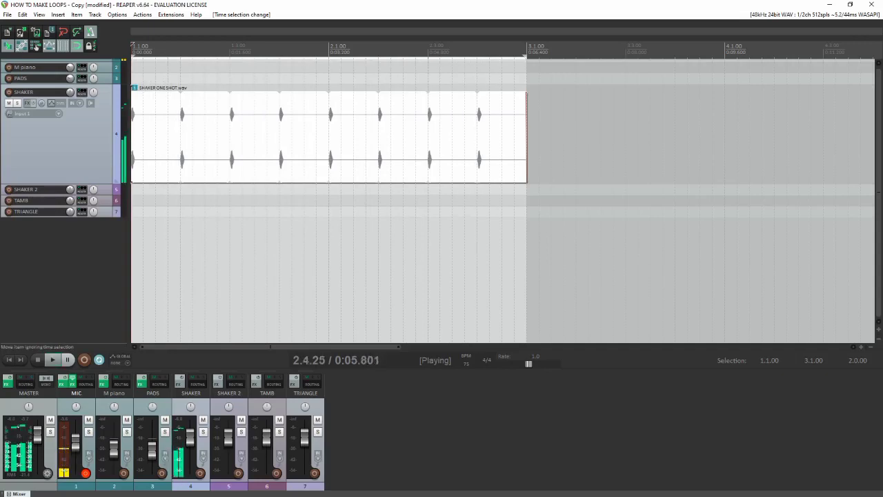
key("space")
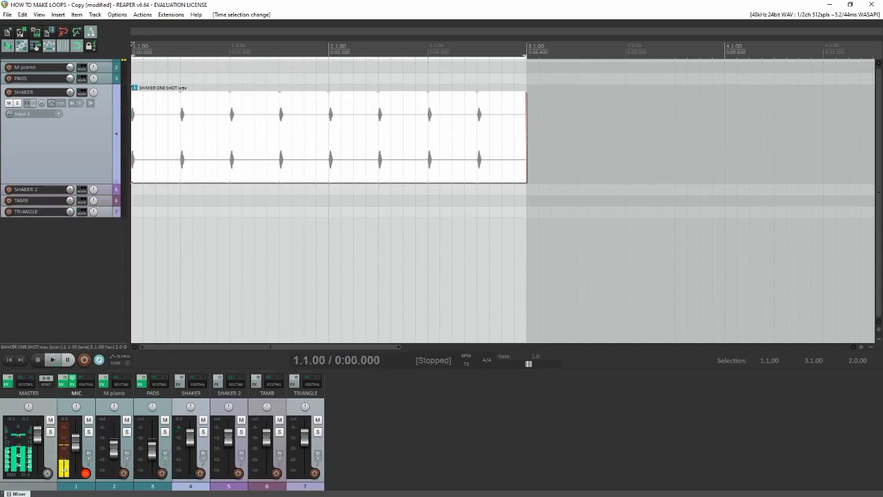
Step: Insert the SHAKER ONE SHOT sample from the LOOP SAMPLES folder on the SHAKER 2 track at the project start
key("Down")
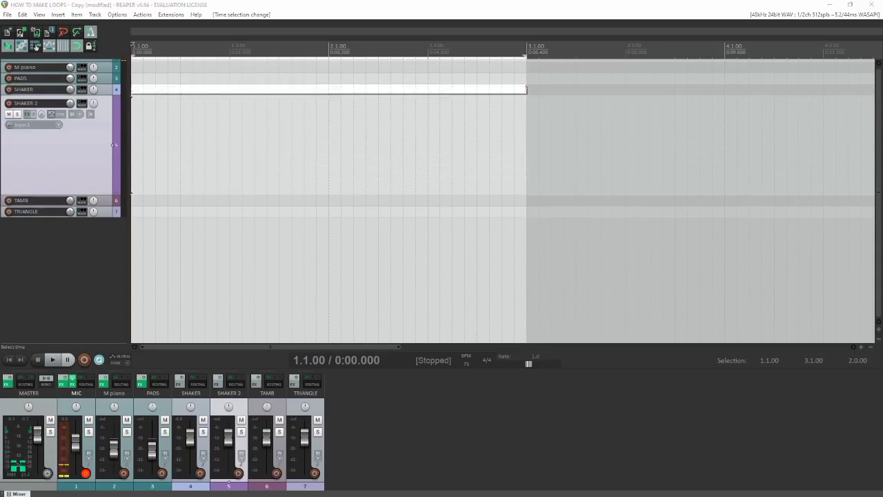
key("super")
left_click(372, 487)
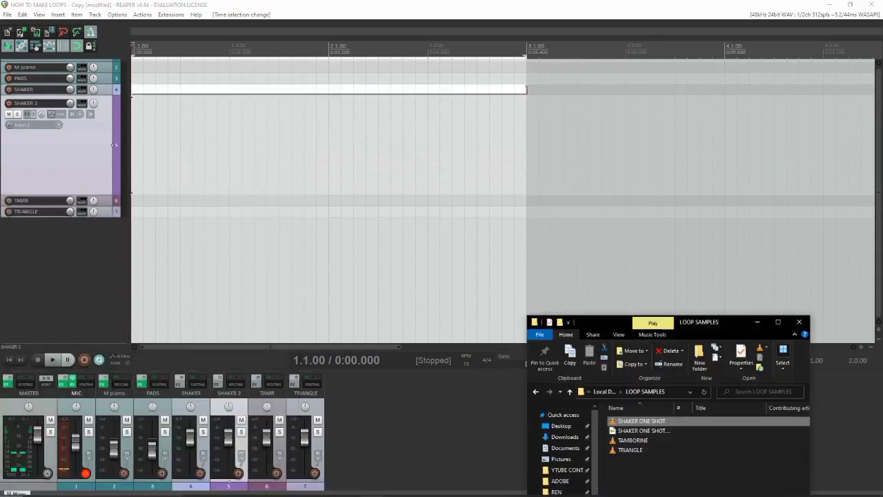
left_click_drag(642, 420, 114, 145)
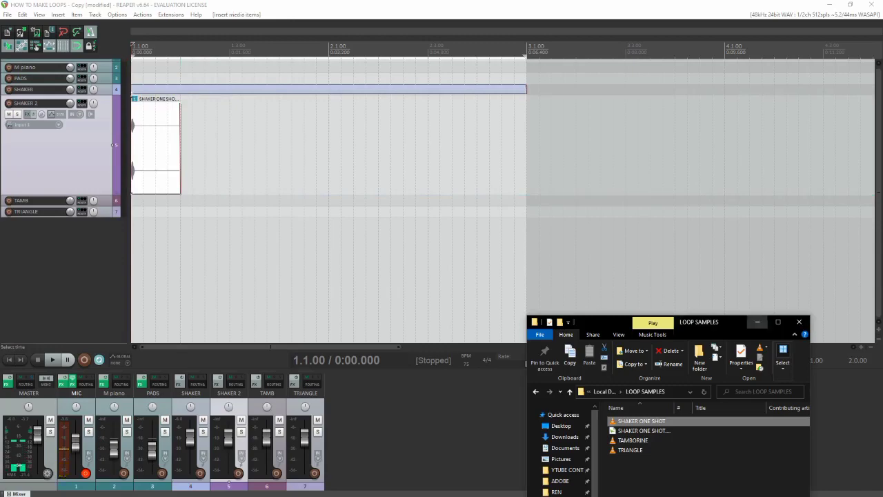
left_click(757, 322)
Step: Move the SHAKER 2 one-shot to start at 1.1.50 and play it with the SHAKER loop
scroll(165, 145, "up", 5)
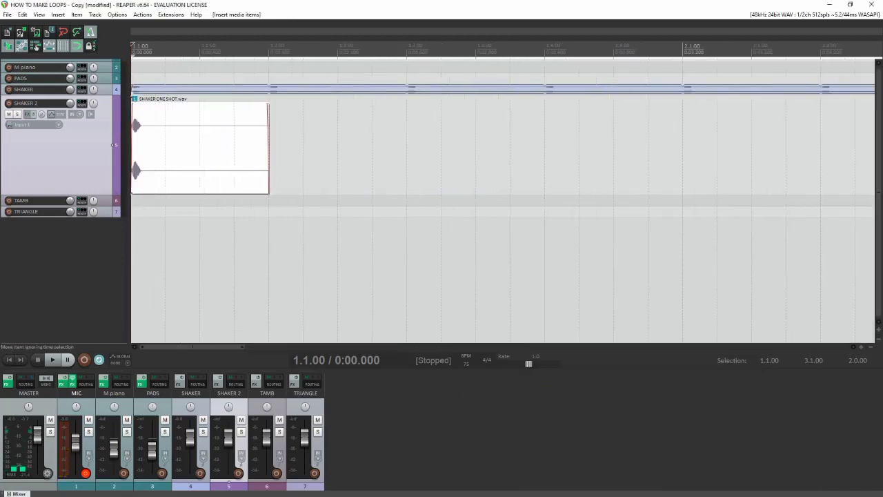
left_click_drag(179, 142, 237, 140)
scroll(237, 139, "down", 4)
key("space")
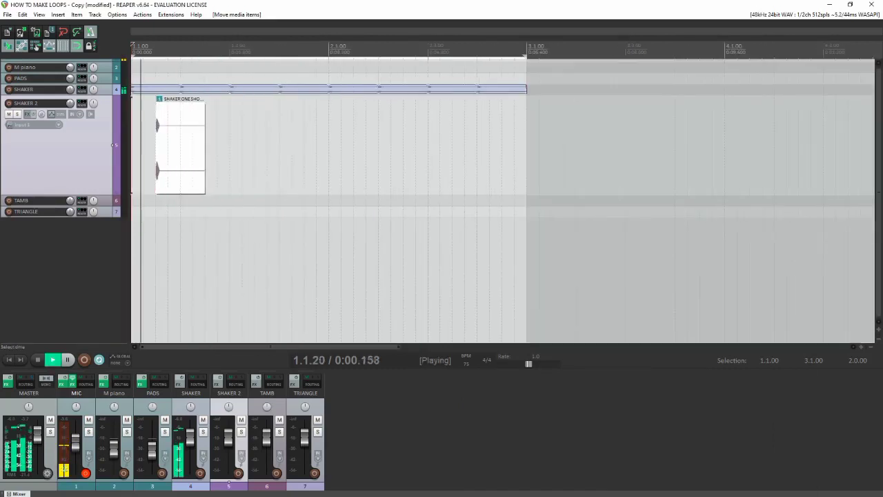
key("space")
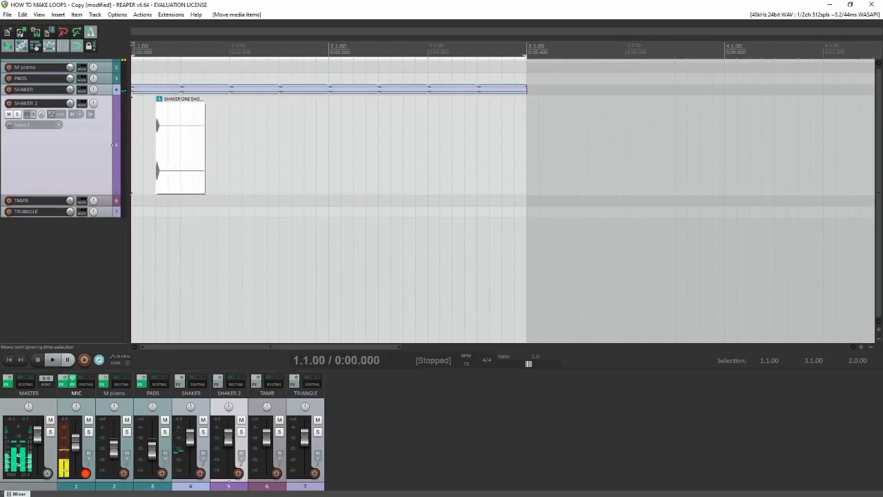
key("space")
key("space")
key("space")
key("space")
Step: Trim the end of the SHAKER 2 item to 1.2.00 and play it back
left_click_drag(205, 146, 182, 146)
scroll(181, 147, "up", 4)
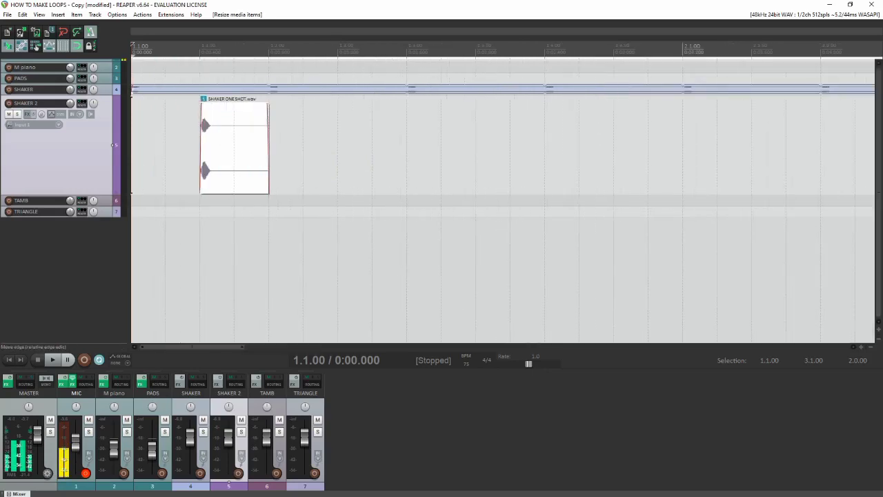
key("space")
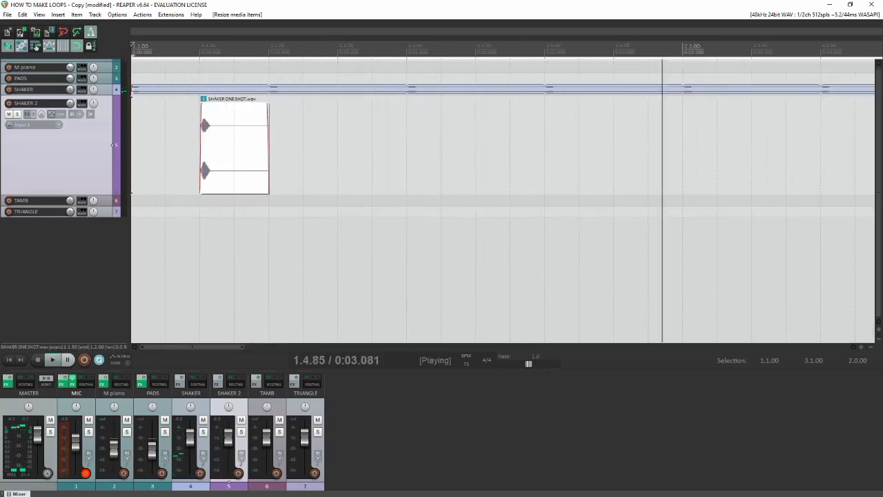
key("space")
Step: Copy the trimmed SHAKER 2 item and return the edit cursor to the project start
scroll(181, 147, "down", 3)
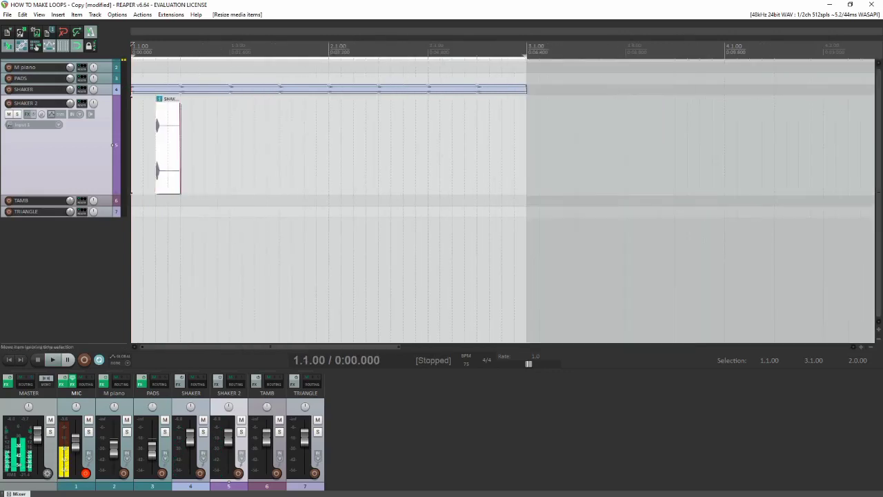
left_click(167, 138)
right_click(168, 138)
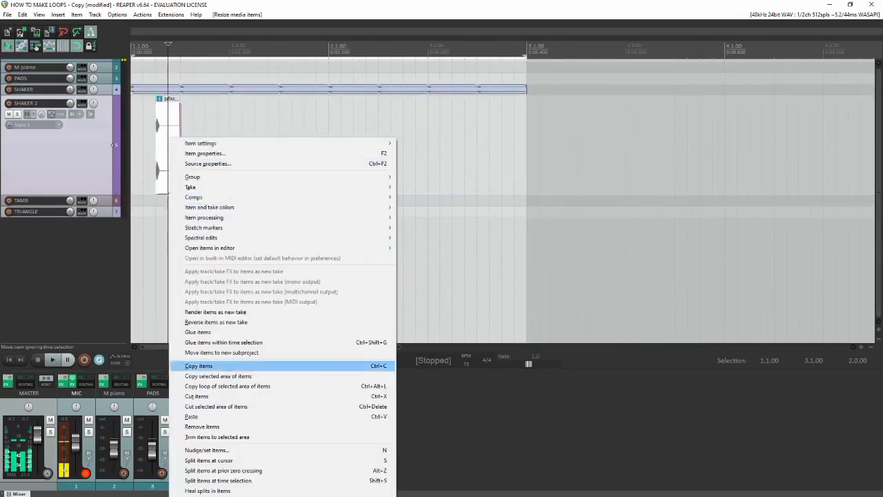
left_click(199, 366)
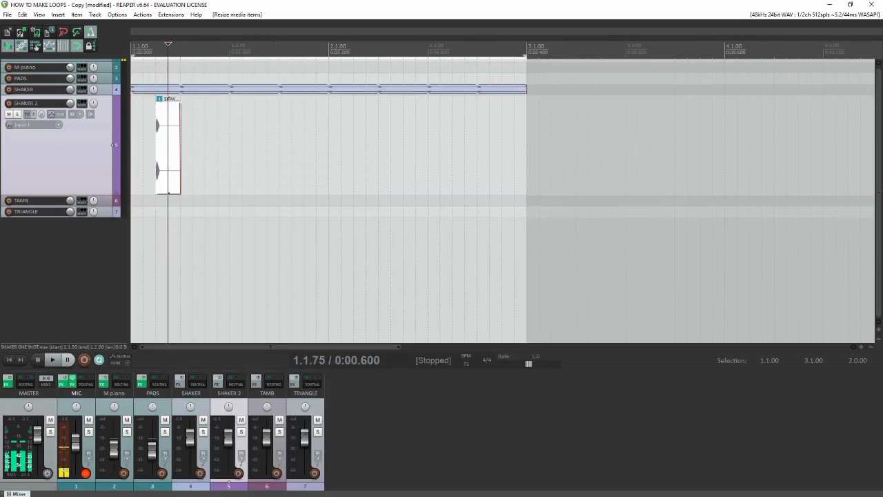
left_click(9, 359)
Step: Paste the shaker copy at 1.2.50 on the SHAKER 2 track and play from the project start
scroll(207, 146, "up", 3)
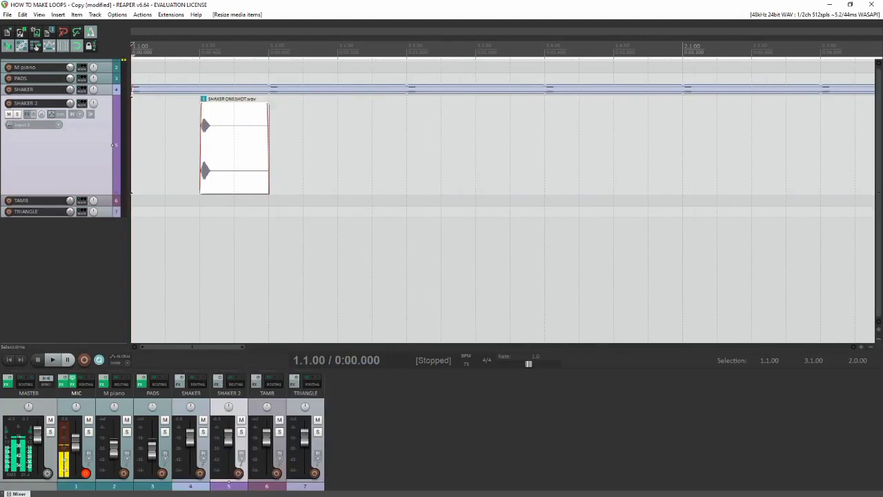
left_click(338, 51)
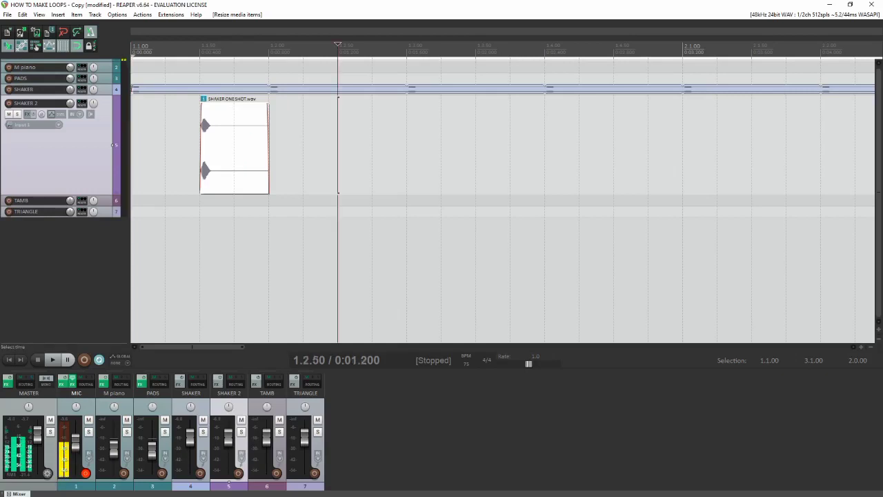
key("ctrl+v")
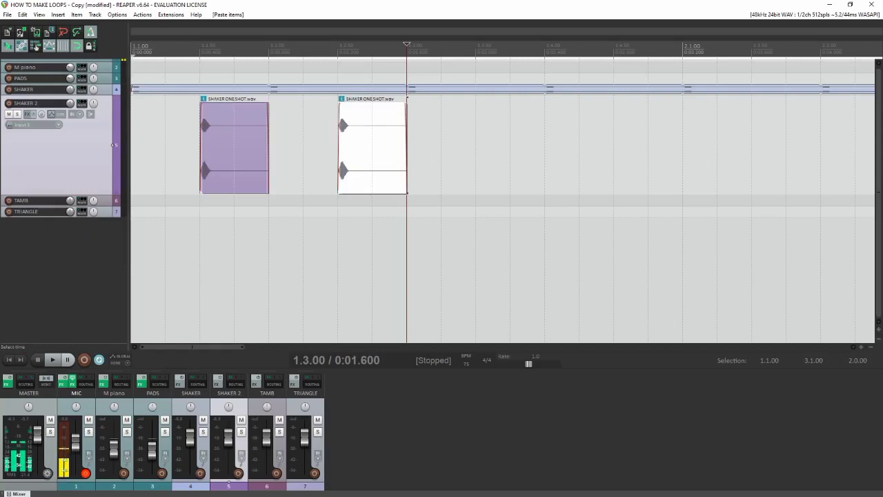
key("Home")
key("space")
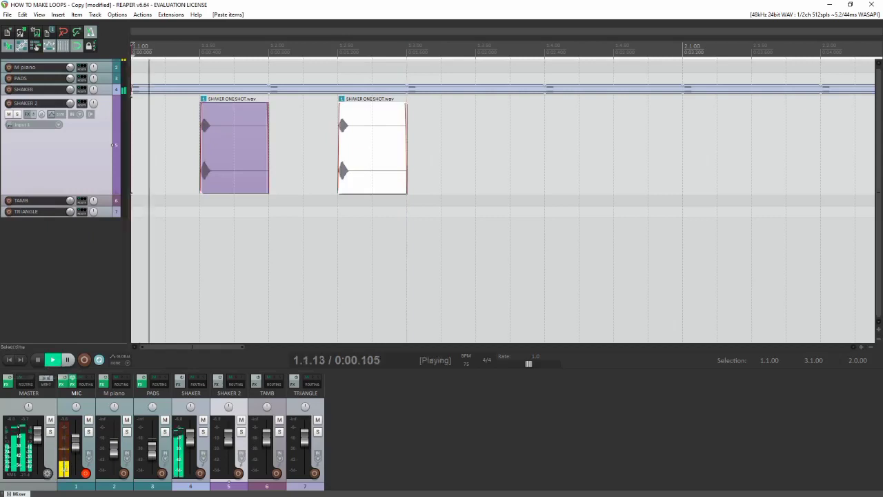
key("space")
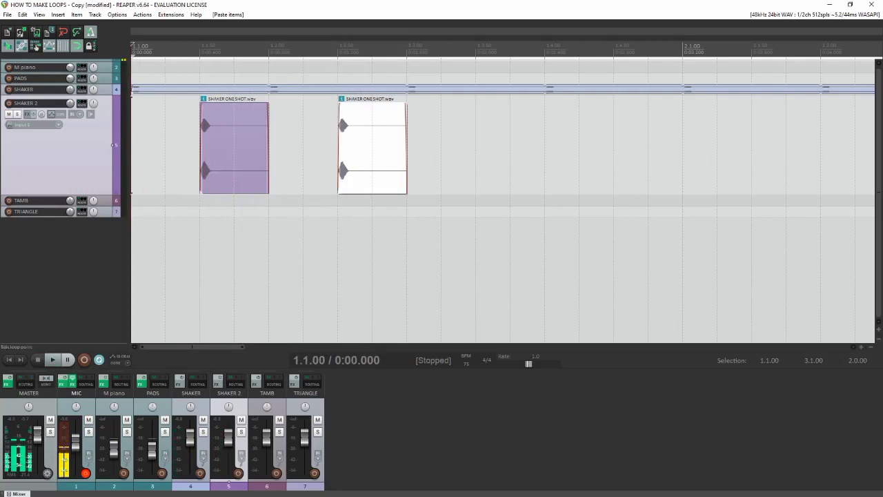
Step: Paste copies of the shaker one-shot on the SHAKER 2 track at 1.3.50, 1.4.50 and 2.1.50
left_click(476, 50)
key("ctrl+v")
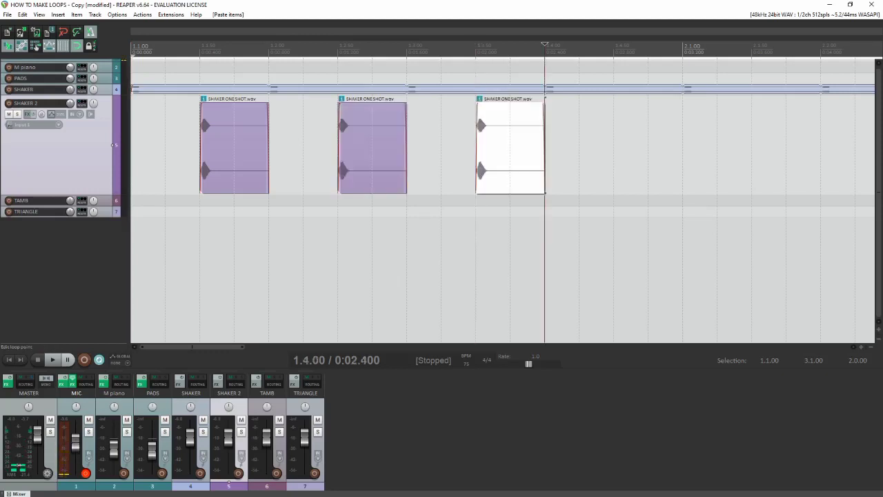
key("minus")
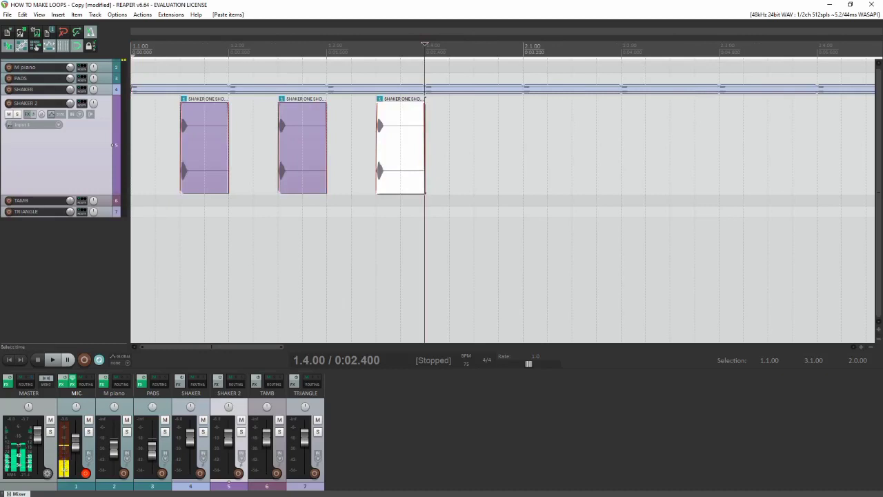
left_click(474, 146)
key("ctrl+v")
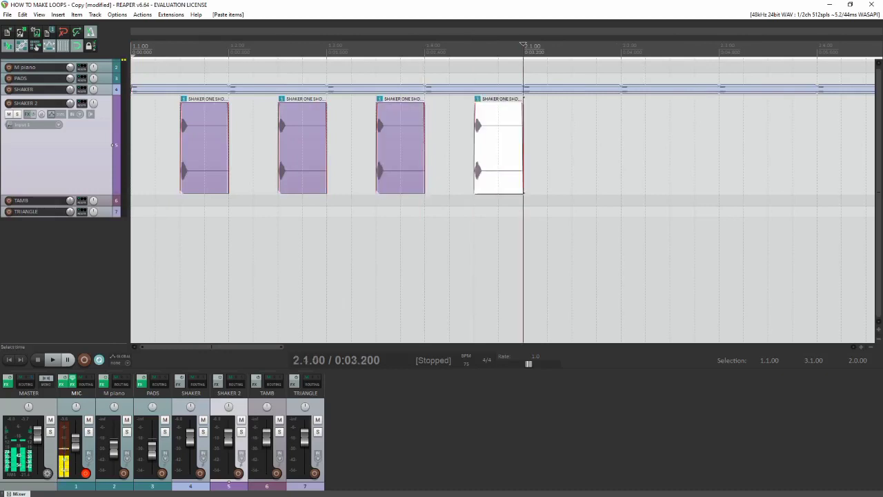
key("minus")
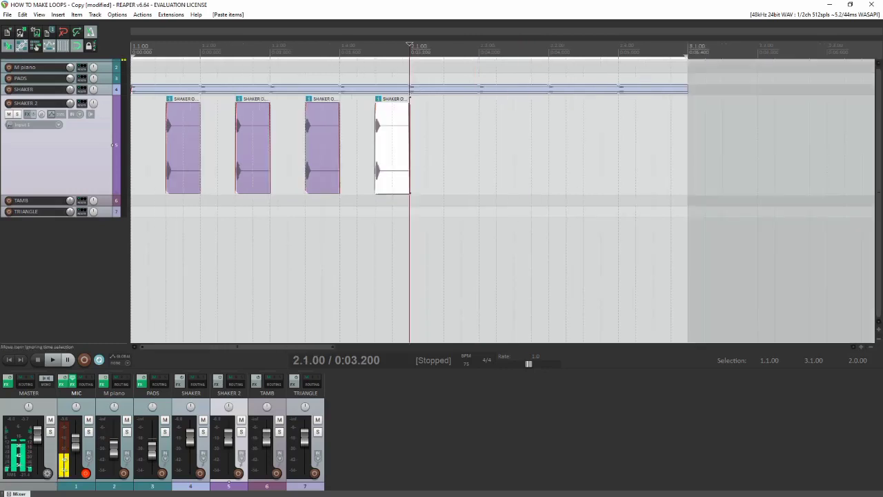
key("Right")
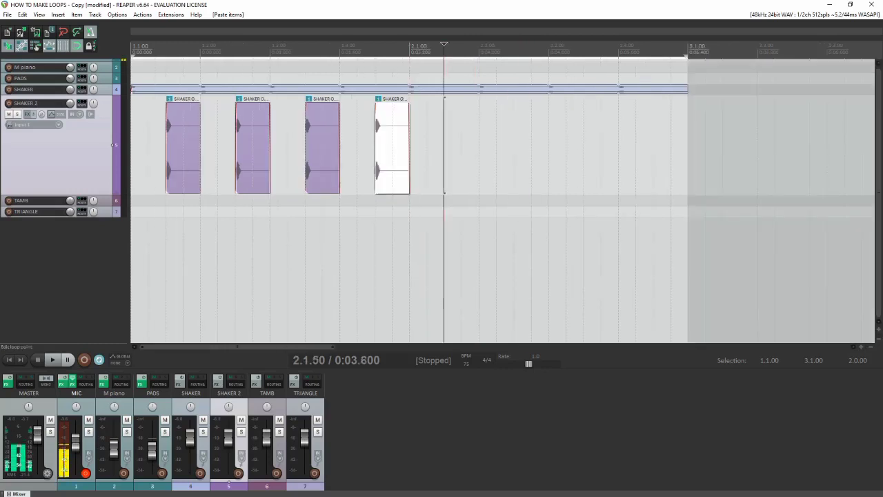
key("ctrl+v")
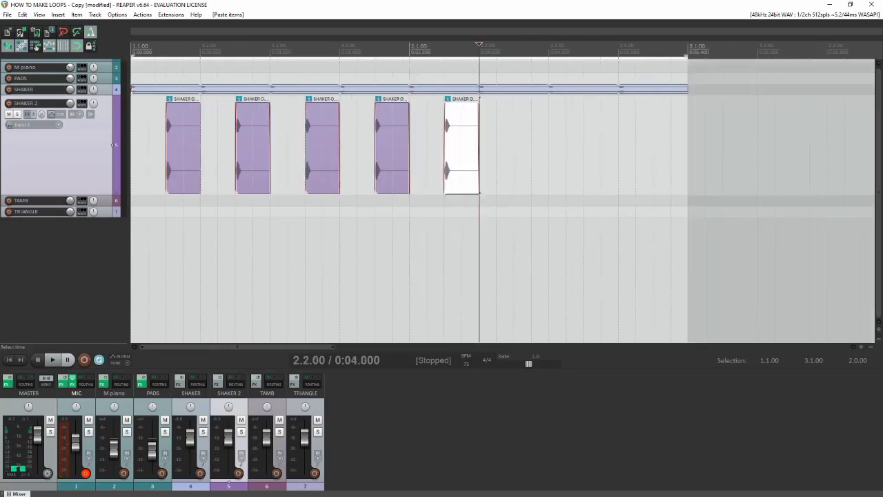
Step: Paste shaker copies at 2.2.75 and 2.4.00 on the SHAKER 2 track and play from the project start
left_click(532, 50)
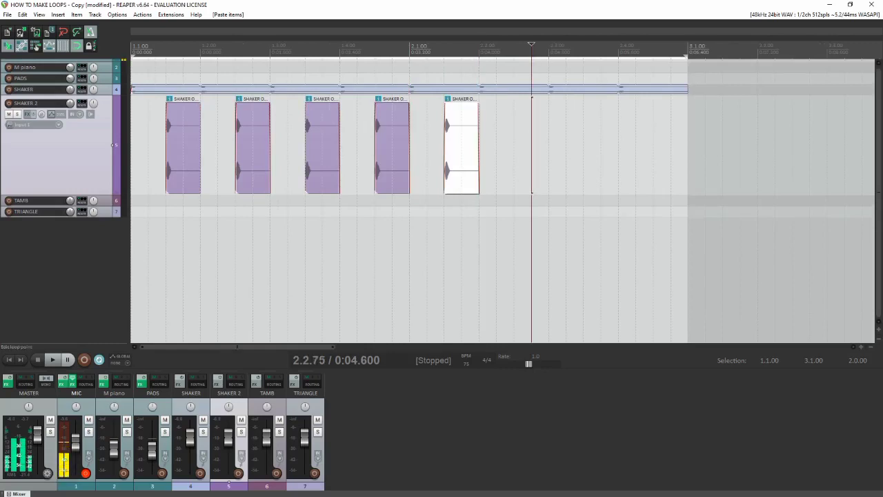
key("ctrl+v")
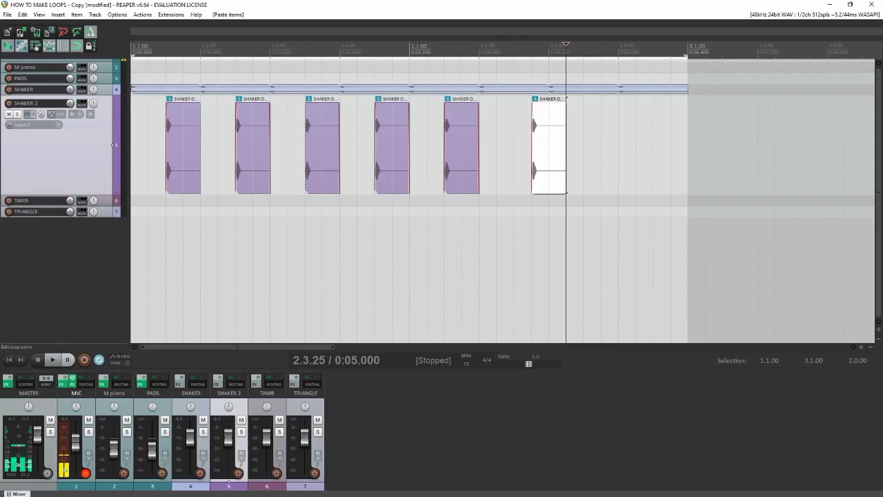
left_click(619, 50)
key("ctrl+v")
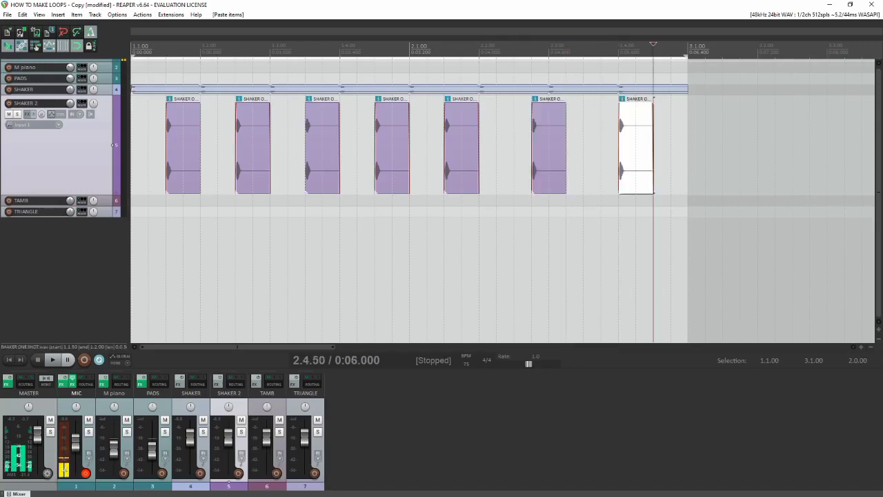
key("Home")
key("space")
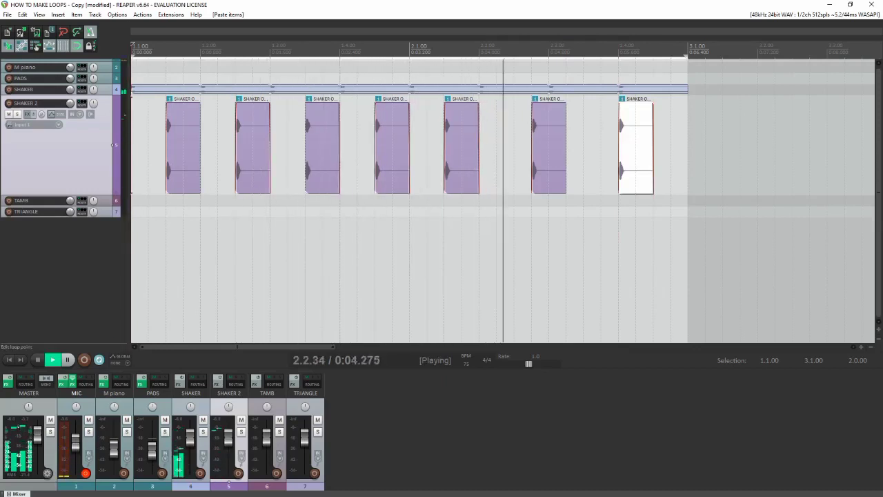
key("space")
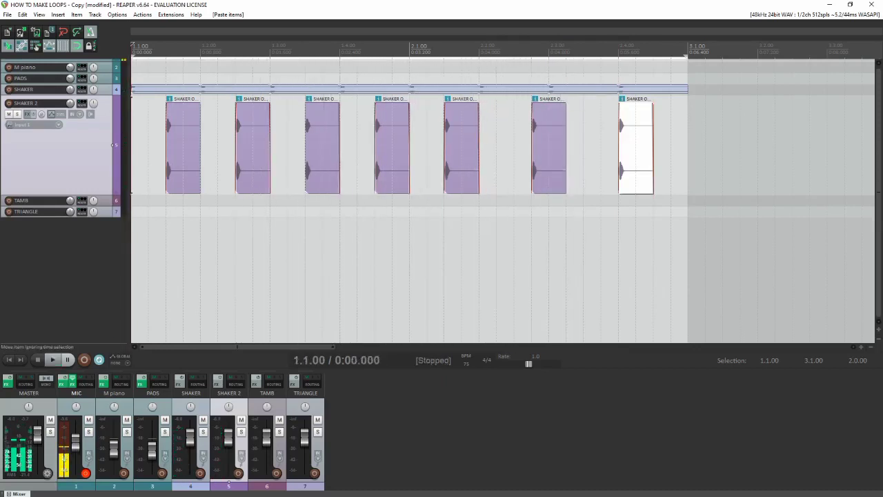
Step: Move the sixth SHAKER 2 item one grid division earlier to 2.2.50 and play it back
left_click(549, 145)
left_click_drag(549, 145, 532, 145)
key("space")
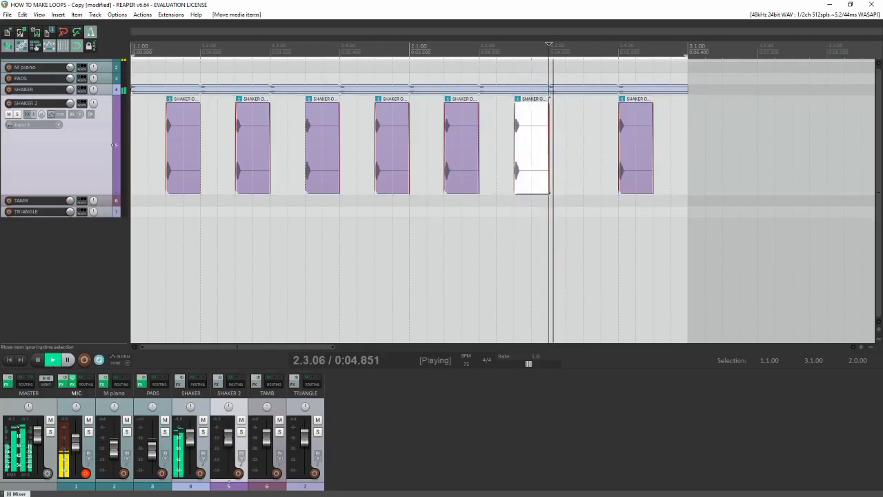
key("space")
Step: Move the last SHAKER 2 item back to start at 2.3.50 and play from the edit cursor
left_click_drag(629, 128, 611, 127)
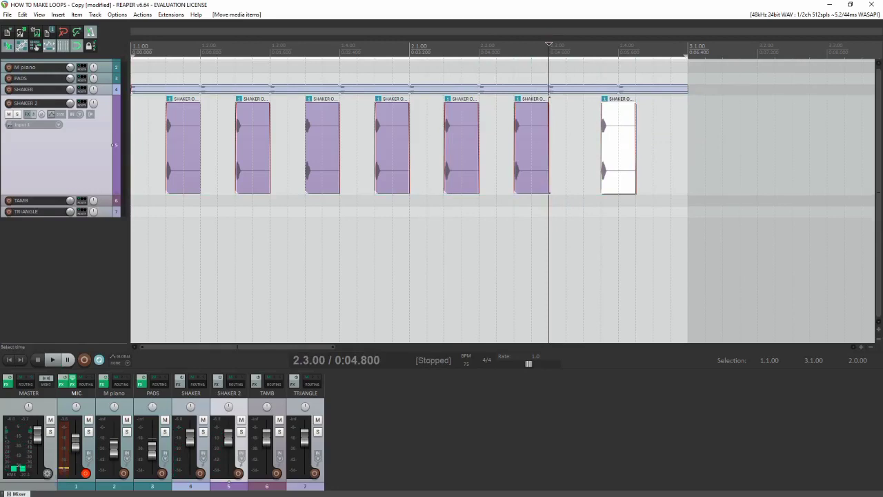
left_click_drag(616, 134, 598, 134)
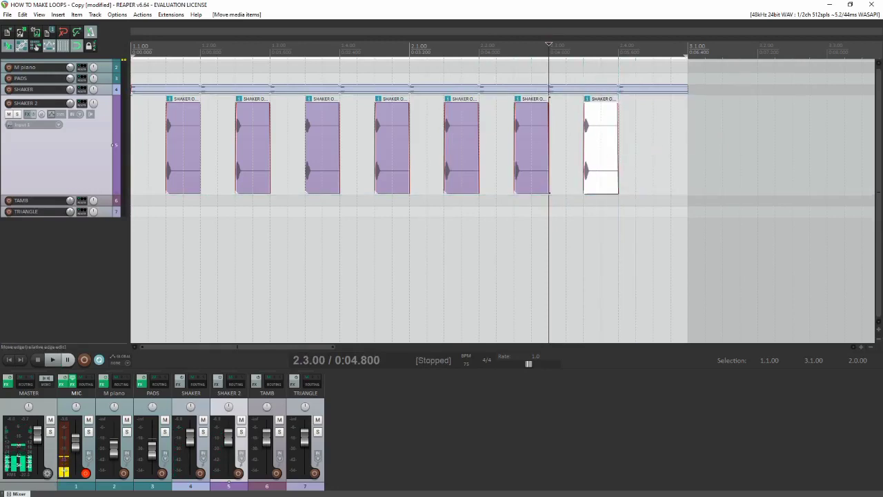
key("space")
key("space")
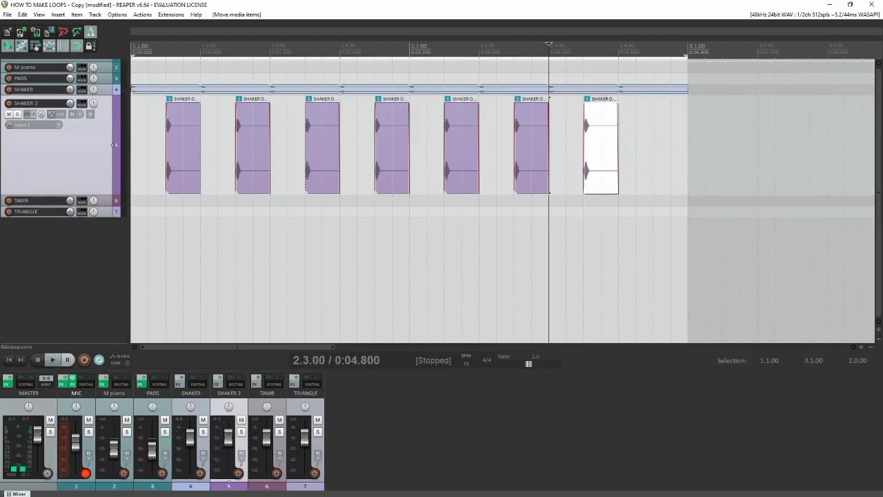
Step: Paste a final shaker copy at 2.4.50 on the SHAKER 2 track and play the pattern from the project start
left_click(654, 51)
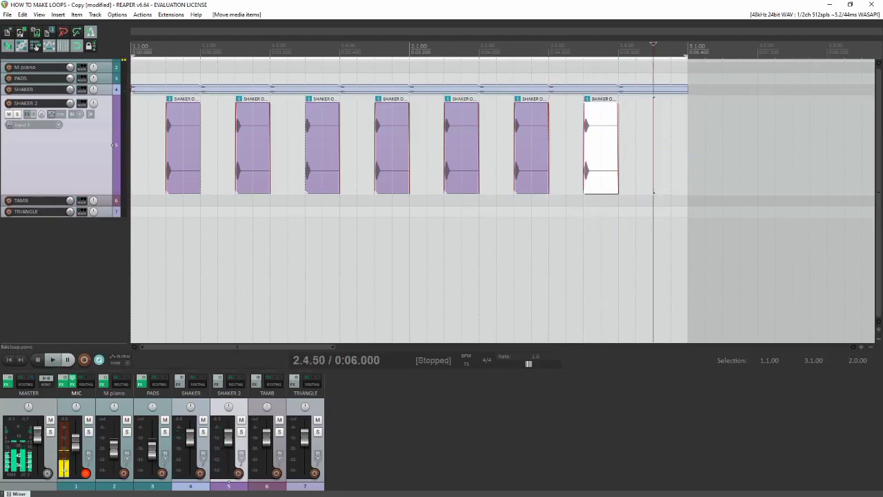
key("ctrl+v")
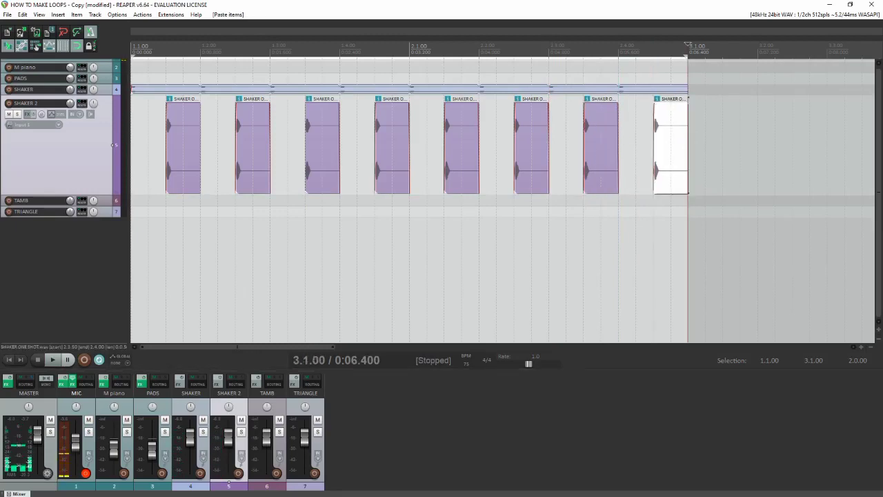
key("Home")
key("space")
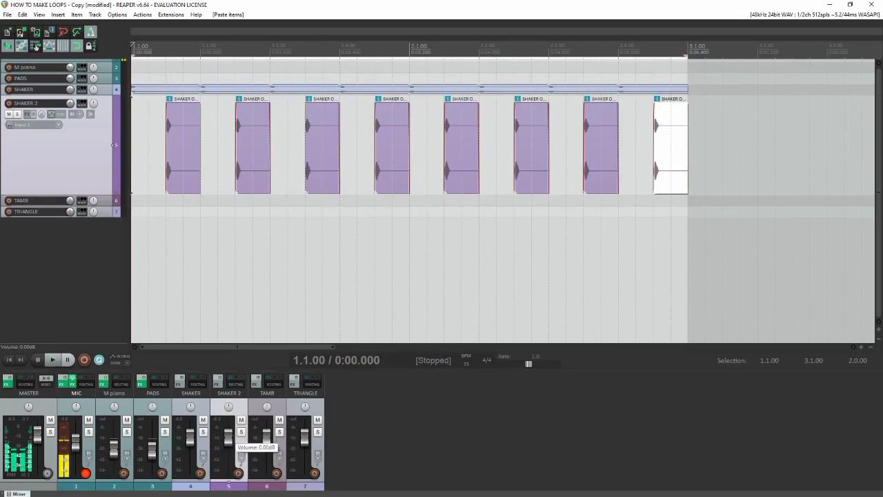
Step: Lower the SHAKER 2 track volume to -15.4 dB and play the shaker pattern to check the balance
left_click_drag(228, 436, 228, 429)
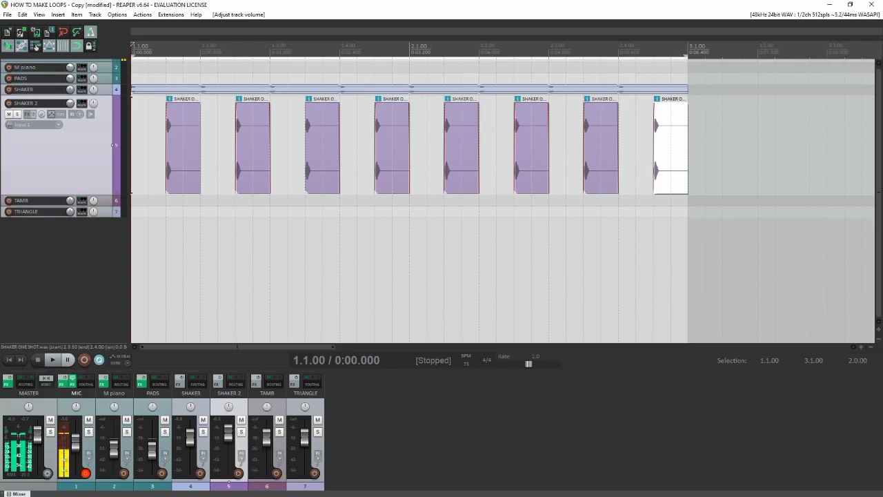
left_click_drag(228, 429, 230, 447)
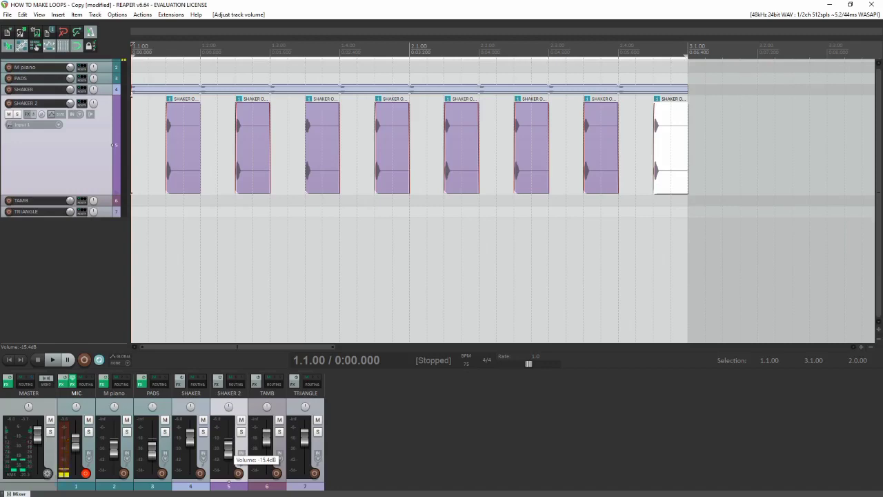
key("space")
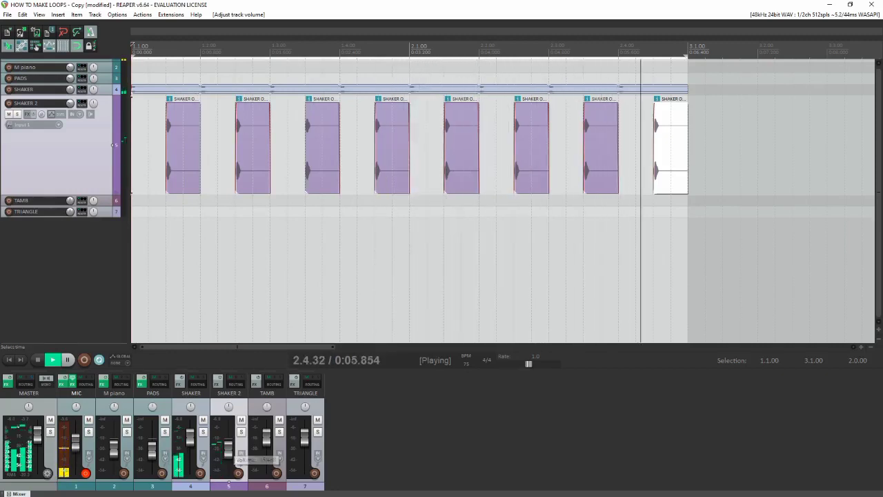
key("space")
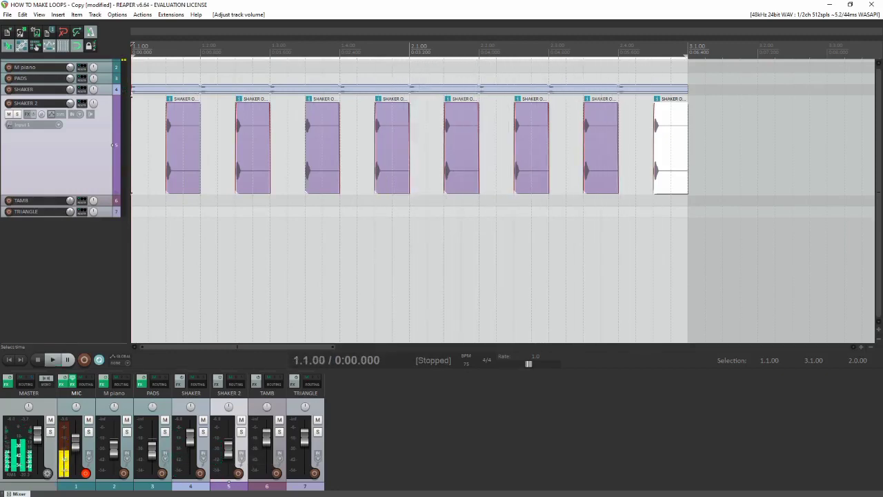
key("space")
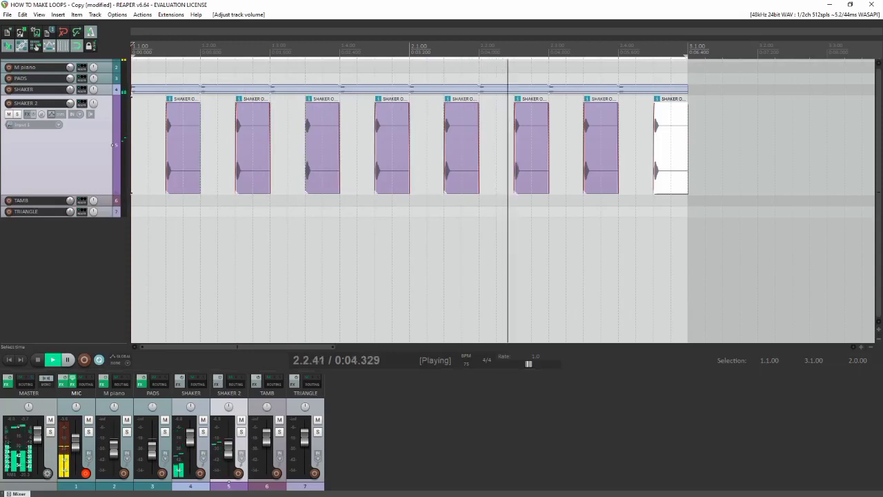
key("space")
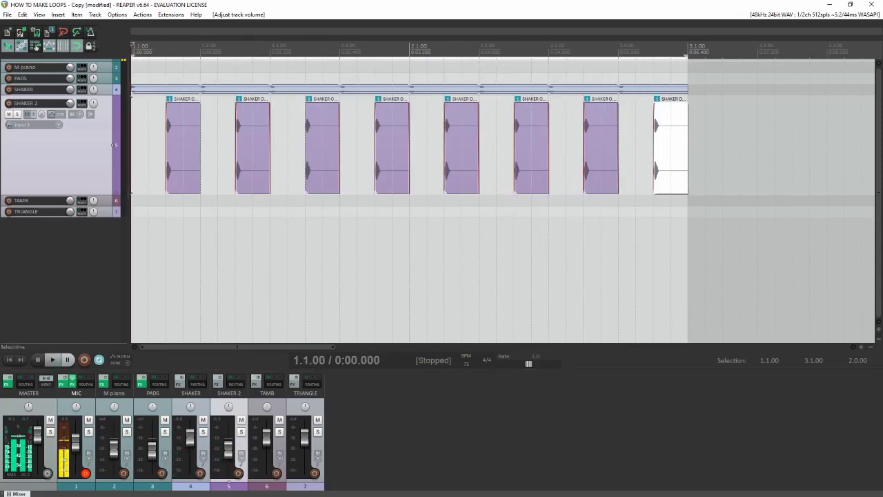
Step: Play the two shaker tracks without the metronome and turn the metronome back on
key("space")
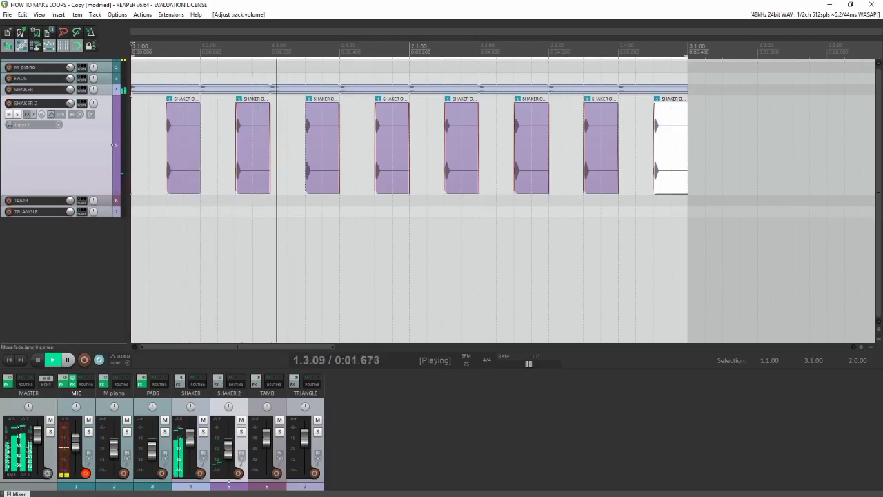
key("space")
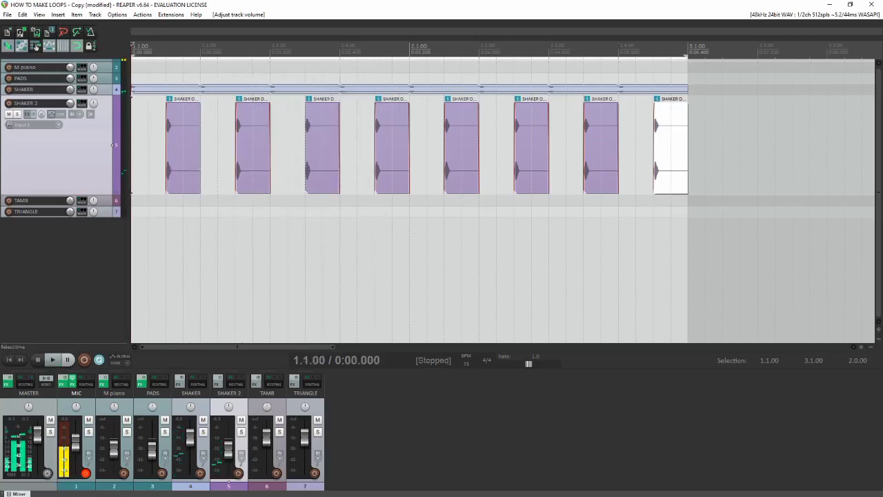
left_click(90, 31)
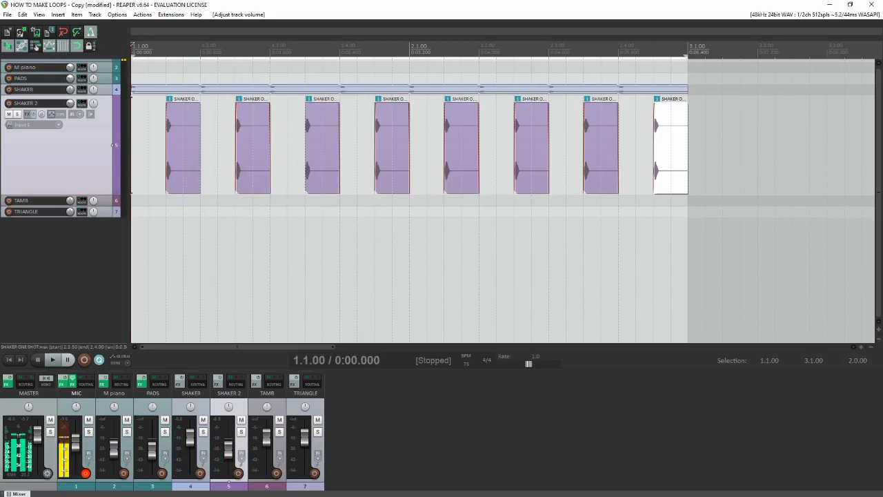
Step: Select the TAMB track and expand its height while keeping the SHAKER, SHAKER 2 and TRIANGLE tracks minimized
left_click(41, 201)
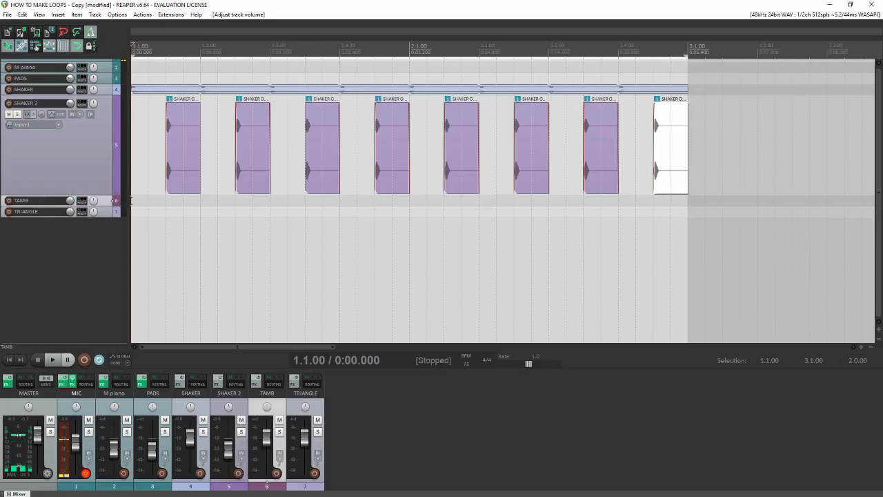
key("e")
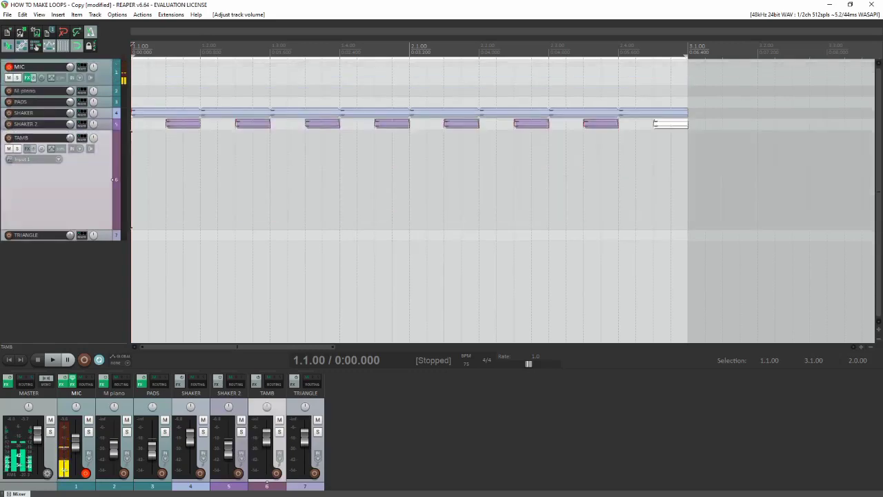
key("e")
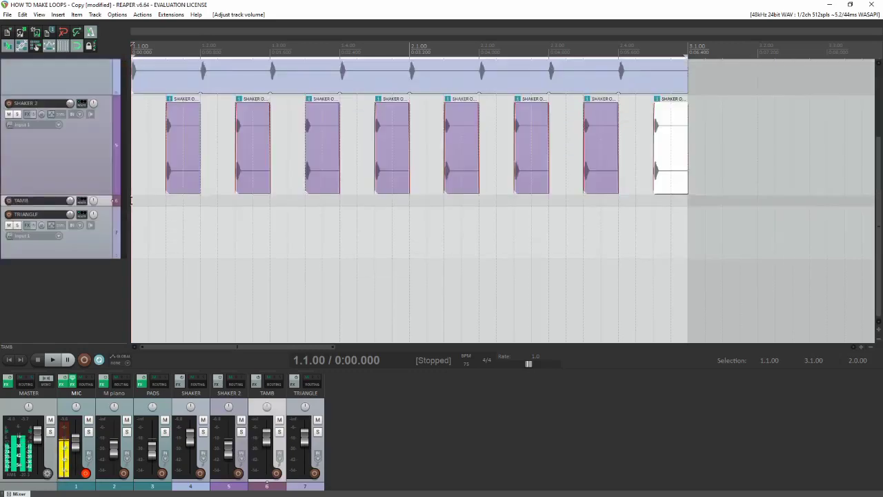
key("e")
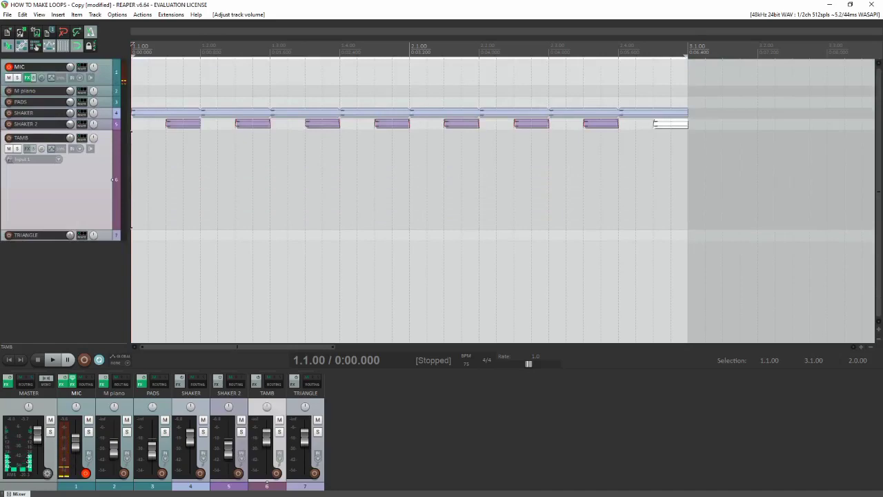
key("e")
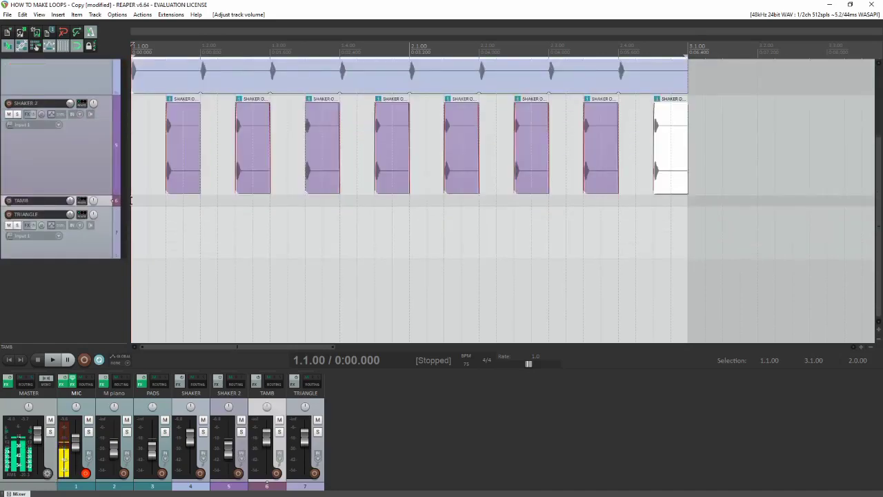
left_click_drag(57, 207, 58, 289)
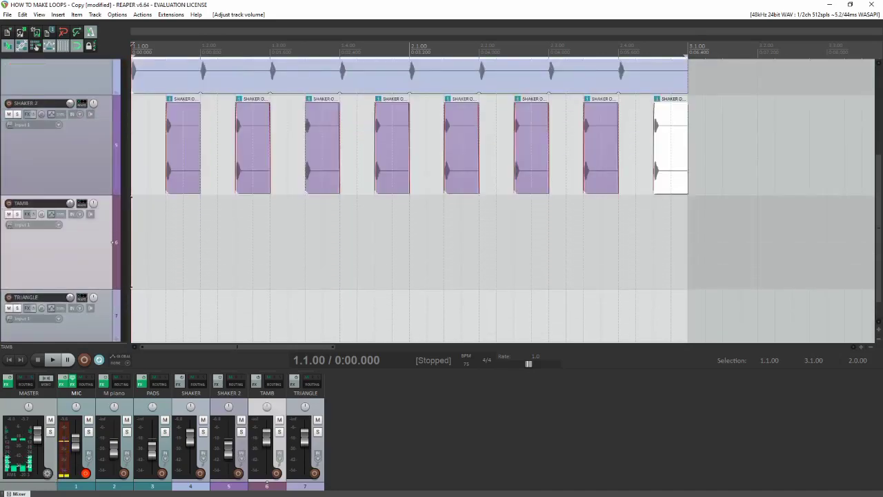
key("e")
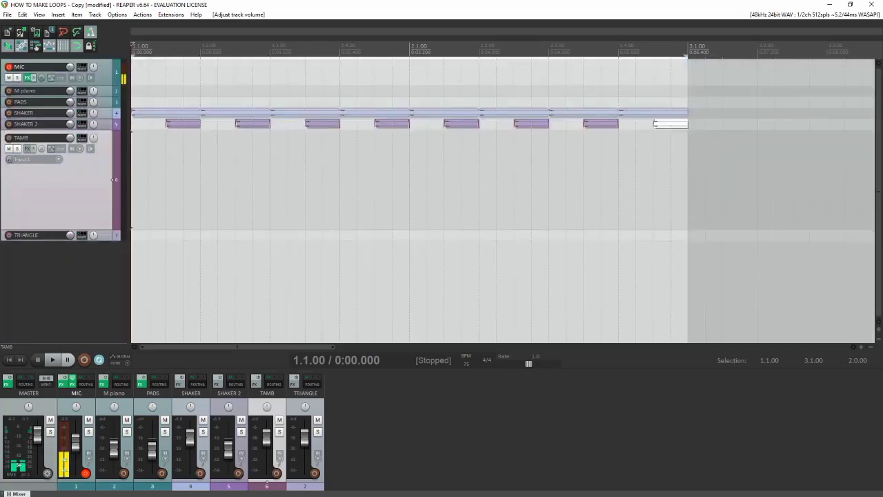
Step: Insert the TAMBORINE sample from the LOOP SAMPLES folder on the TAMB track at 1.3.00 and minimize the folder window
key("super")
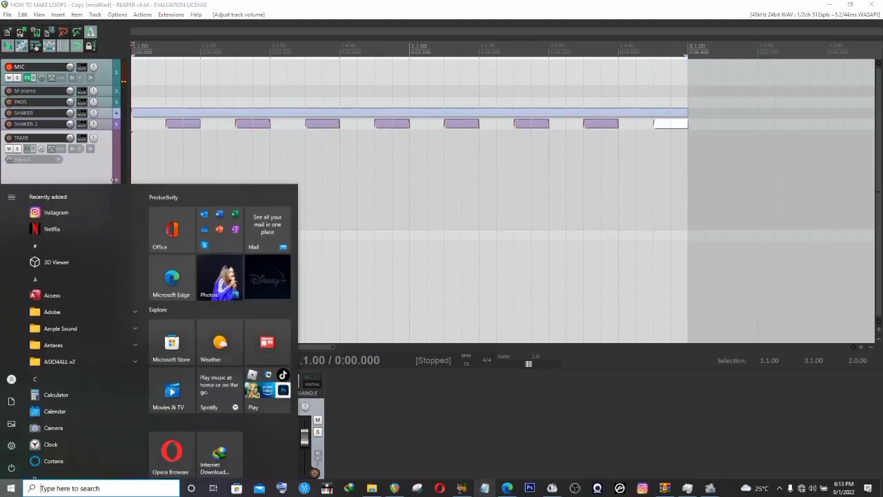
mouse_move(372, 488)
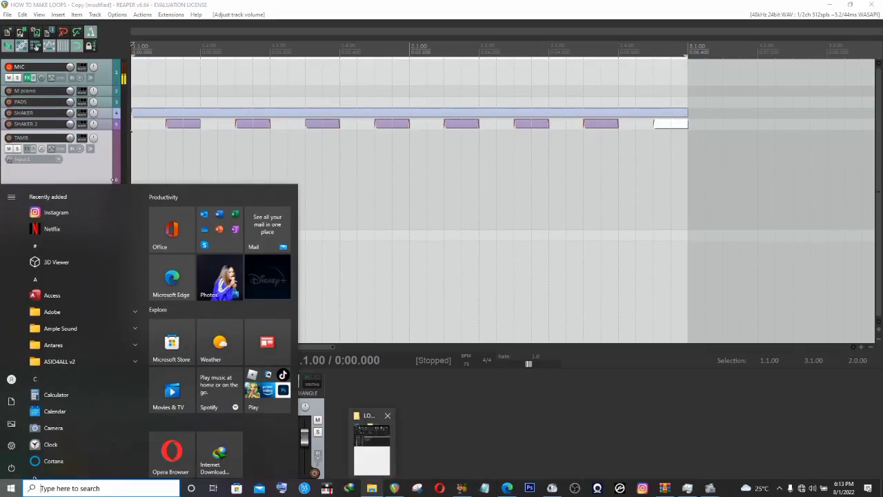
left_click(372, 448)
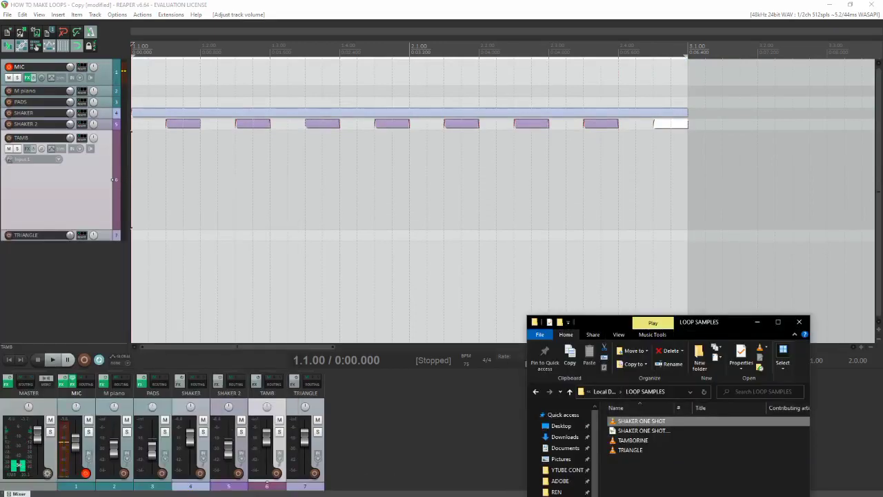
left_click_drag(601, 322, 653, 238)
left_click_drag(686, 357, 271, 179)
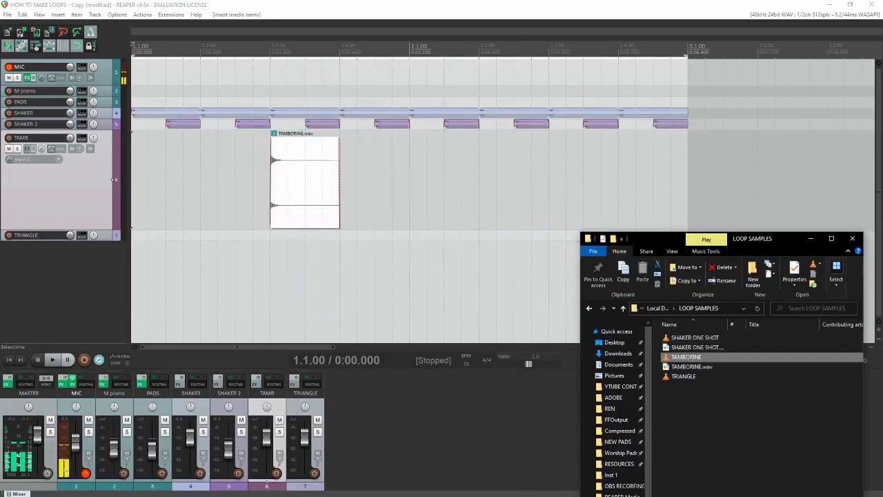
left_click(810, 238)
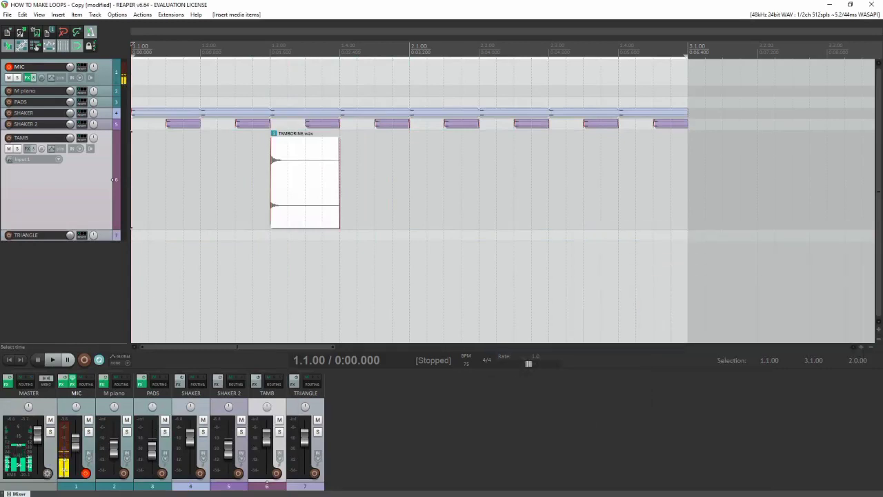
Step: Play the loop with the tambourine hit, stop, and move the tambourine item to 1.4.00 on the TAMB track
key("space")
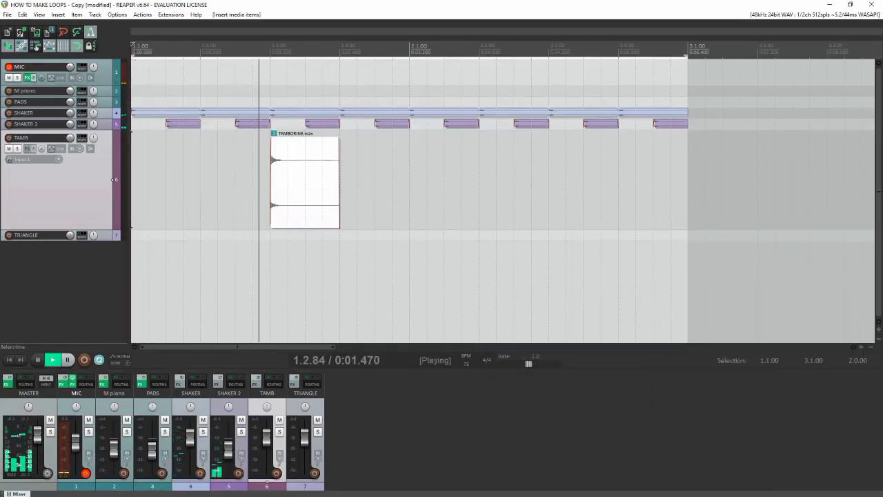
key("space")
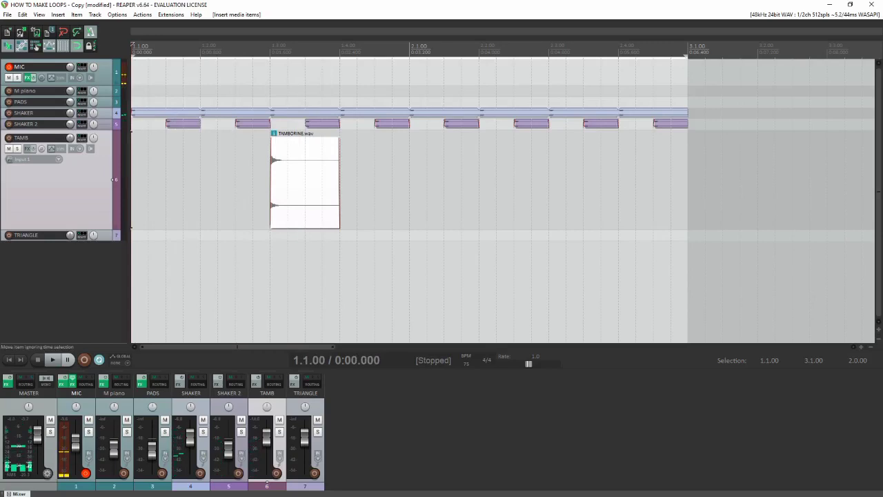
left_click_drag(276, 176, 376, 176)
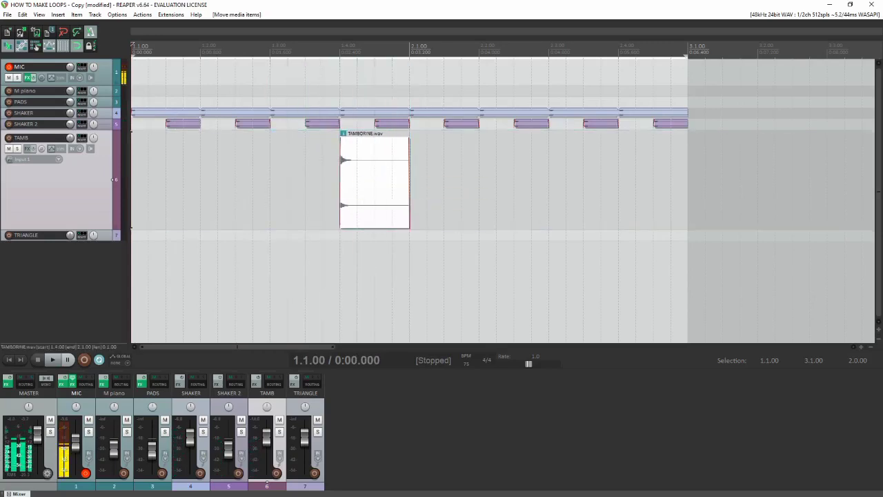
scroll(376, 177, "down", 2)
scroll(376, 177, "up", 1)
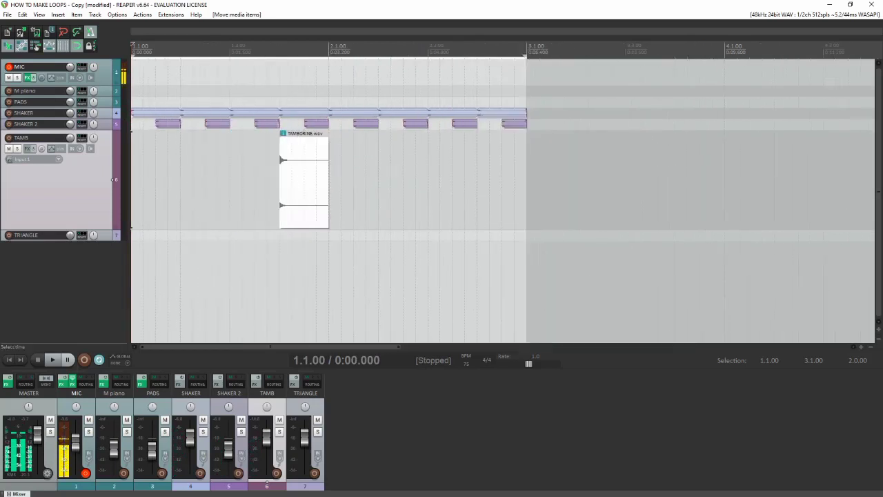
Step: Copy the tambourine item at 1.4.00 and paste it at 2.4.00 on the TAMB track
key("space")
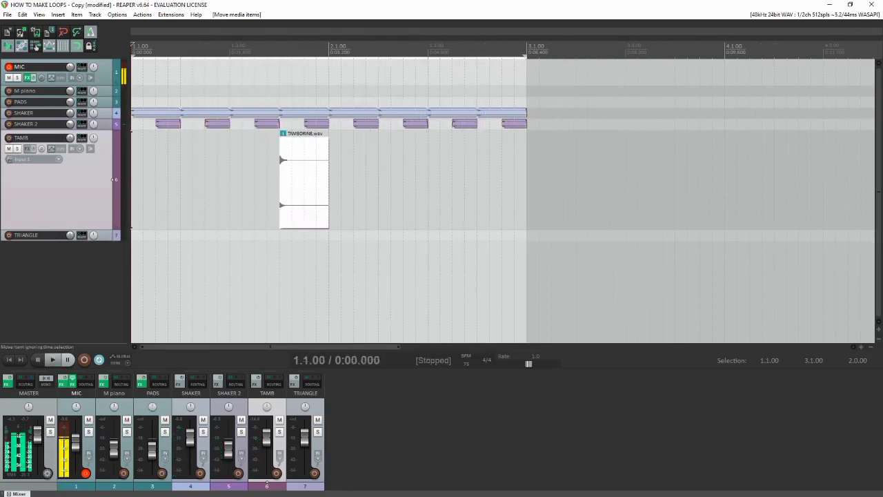
right_click(298, 135)
left_click(325, 363)
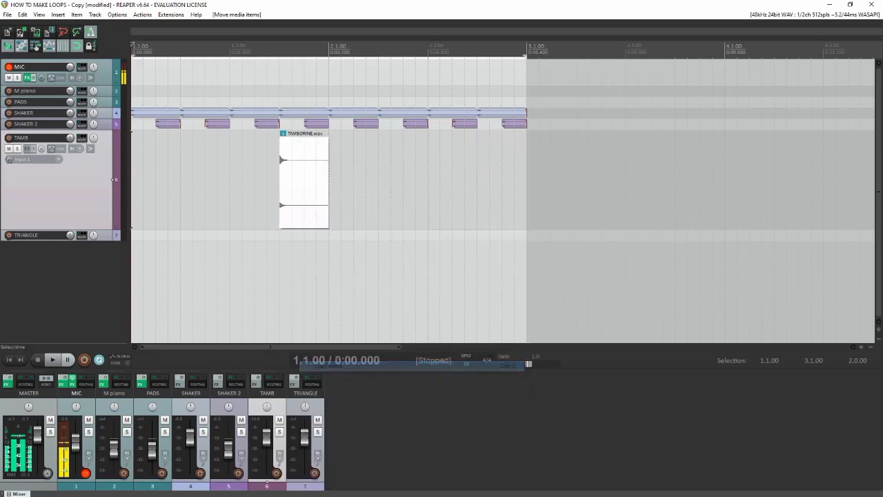
key("space")
key("plus")
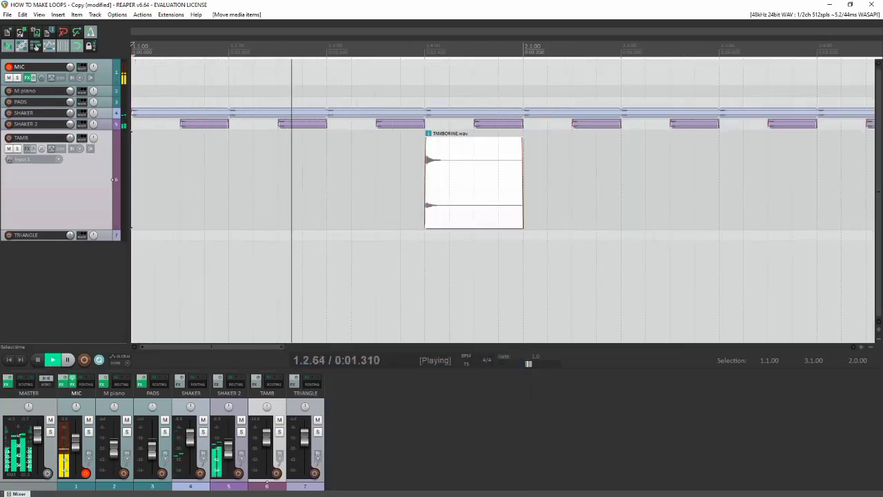
key("minus")
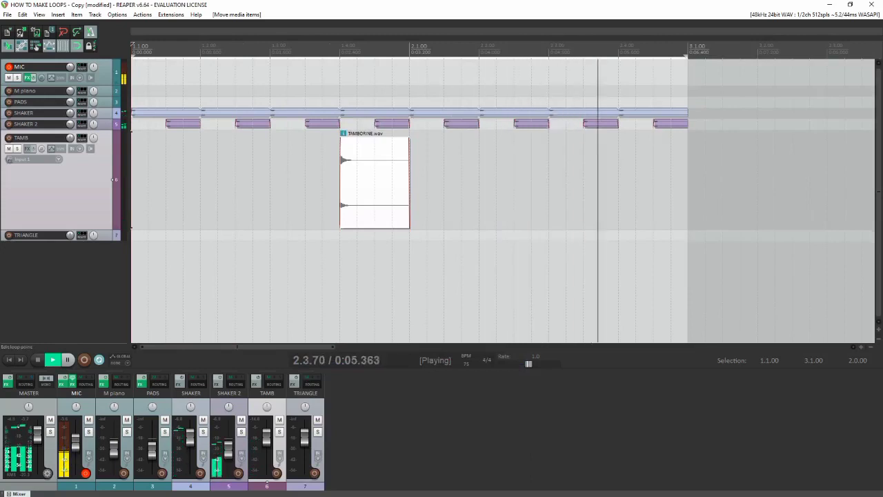
key("space")
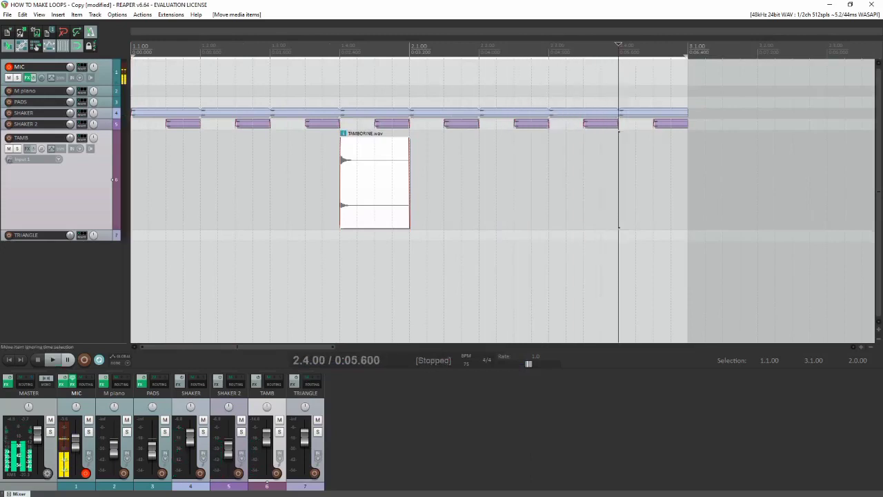
key("ctrl+v")
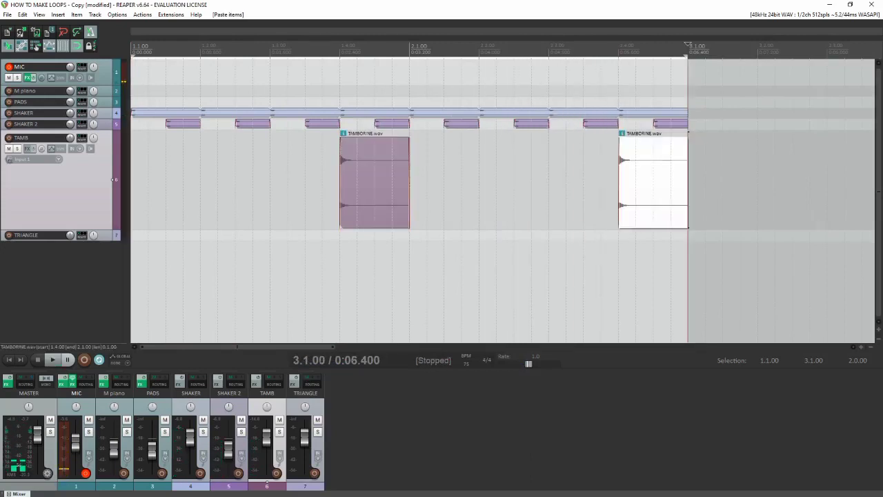
Step: Play the loop from the project start to check both tambourine hits against the shakers
key("space")
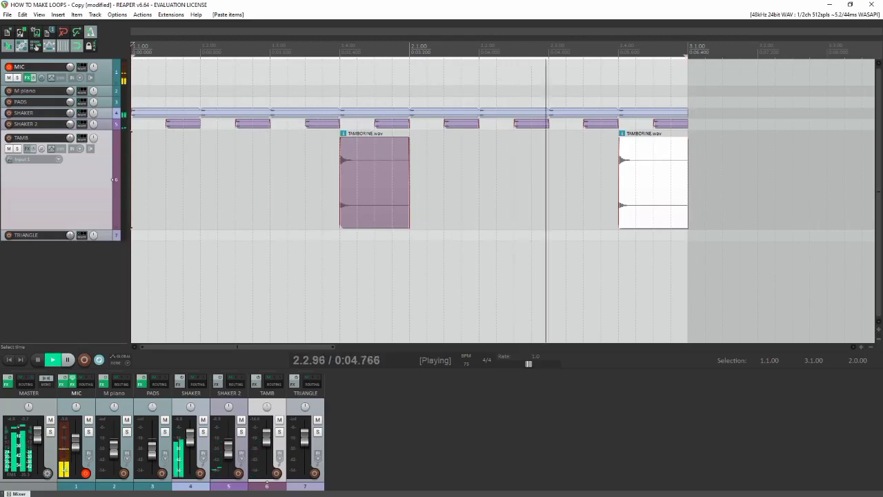
key("space")
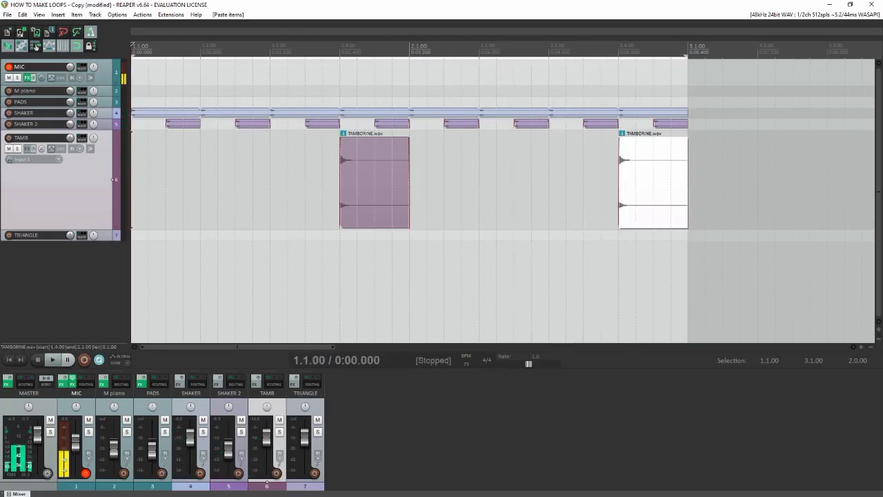
key("space")
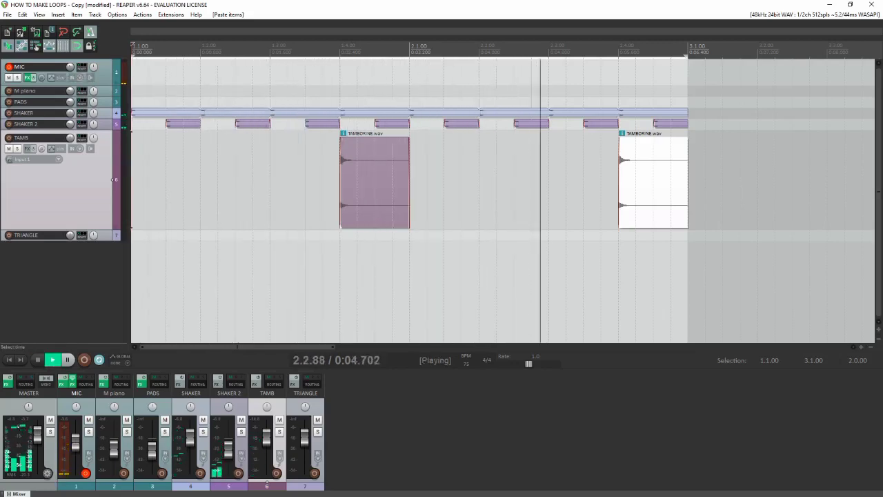
key("space")
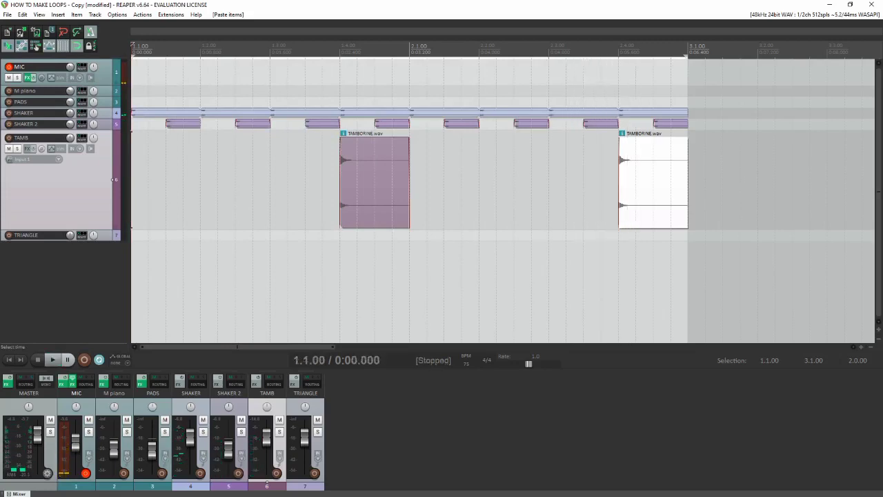
Step: Expand the TRIANGLE track, insert the TRIANGLE sample from the LOOP SAMPLES folder at 1.3.00 and minimize the folder window
left_click(41, 235)
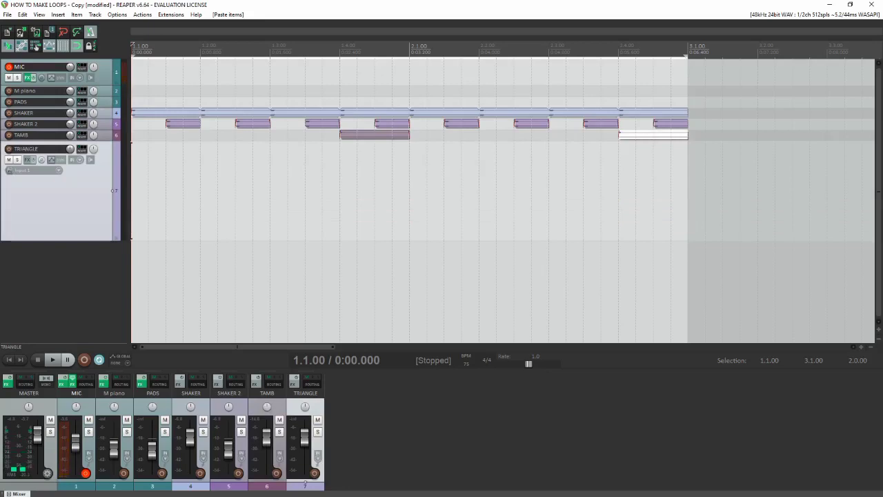
key("super")
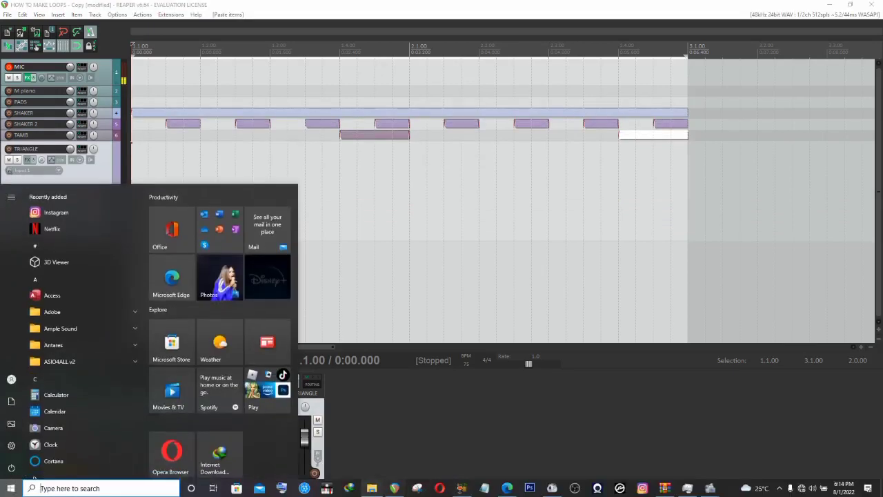
mouse_move(372, 488)
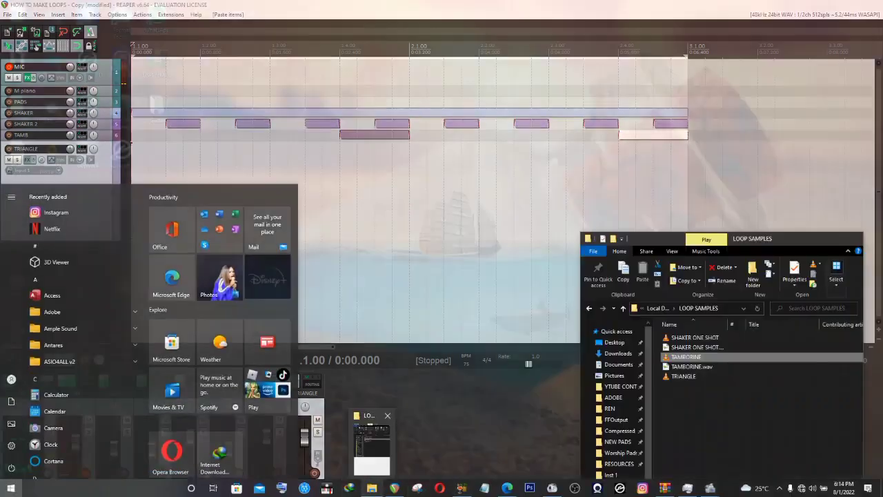
left_click(372, 449)
left_click(685, 376)
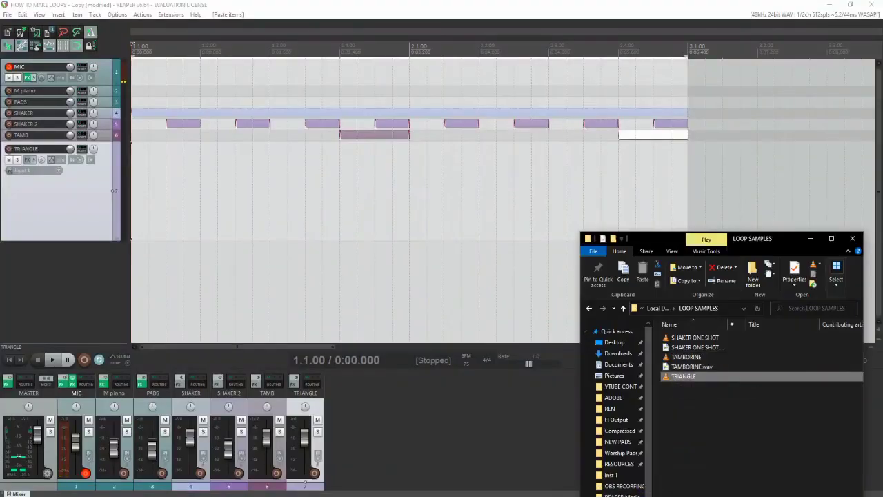
left_click_drag(684, 376, 279, 193)
left_click(810, 239)
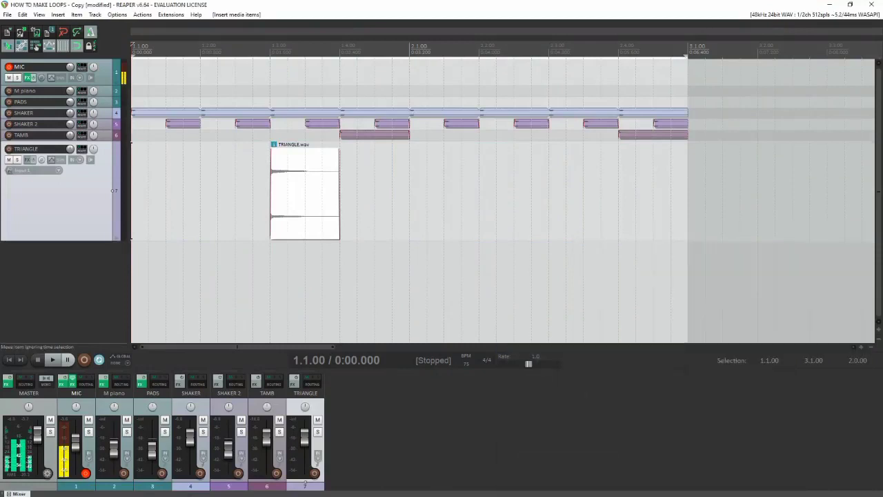
Step: Play the loop to hear the triangle hit at 1.3.00 and return to the project start
key("space")
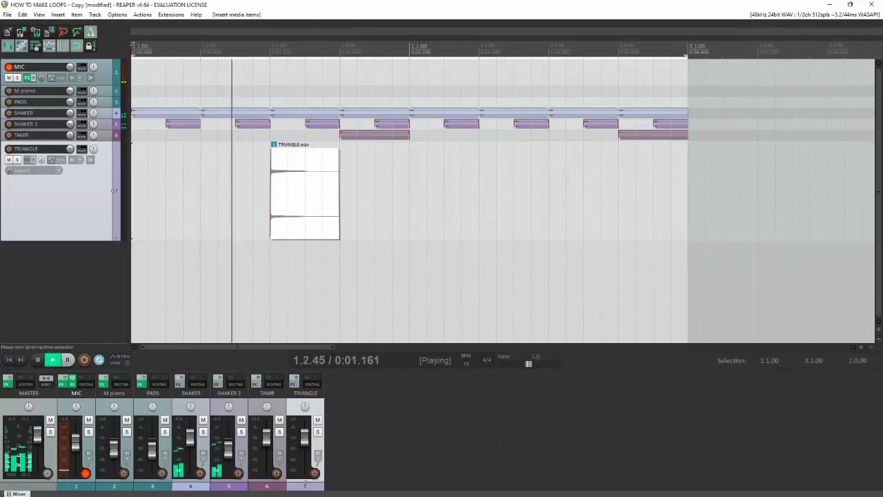
key("space")
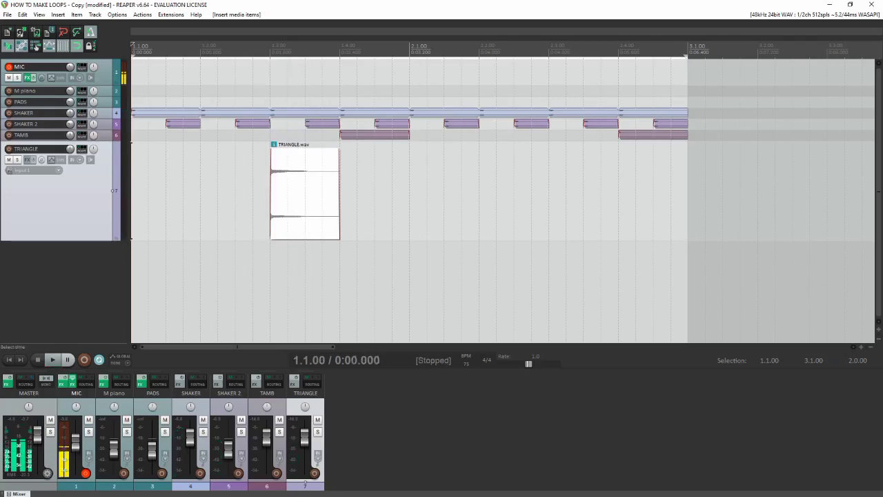
key("space")
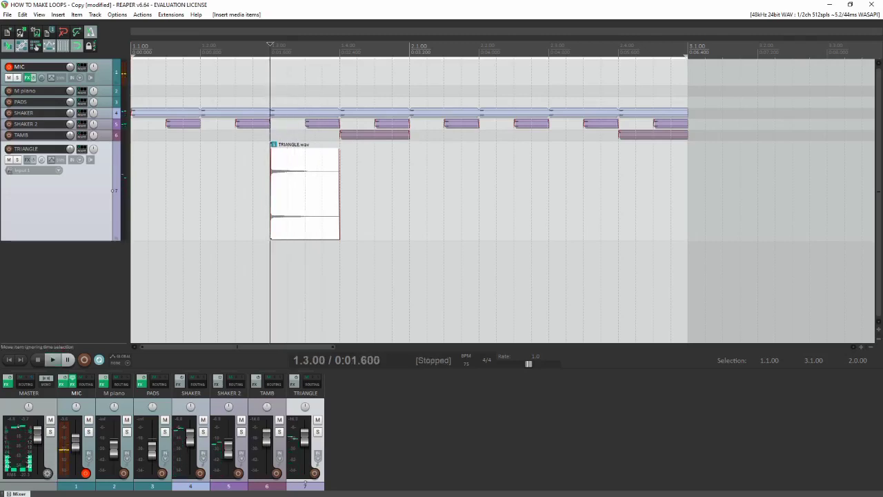
key("Home")
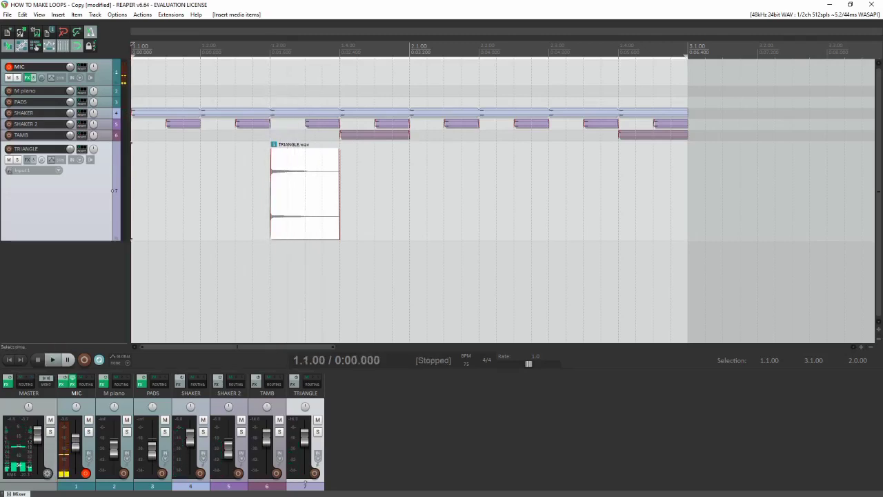
Step: Try the triangle item at 1.4.25 and play the loop from the start
left_click_drag(311, 193, 398, 193)
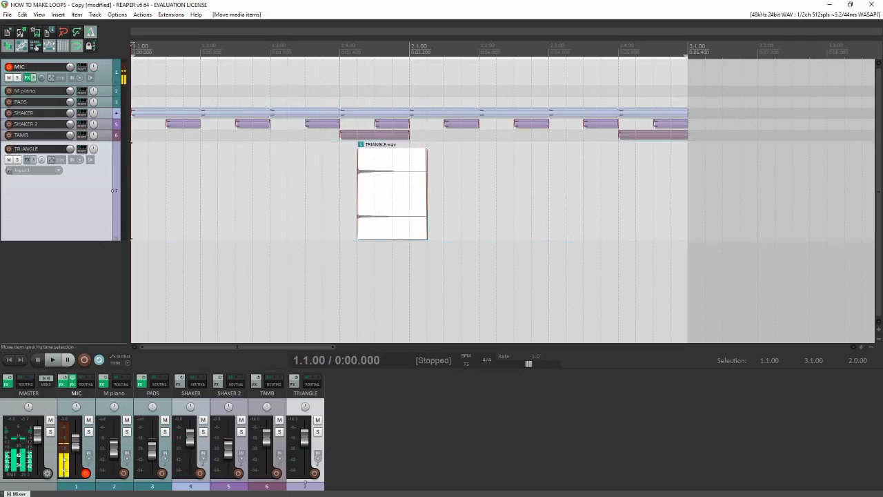
key("space")
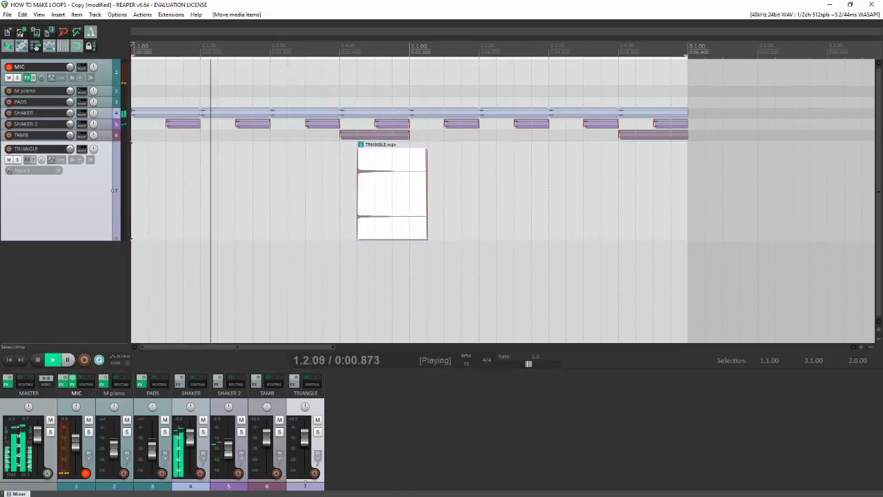
key("space")
Step: Move the triangle item to 1.3.25 and play the loop to check its timing
left_click_drag(397, 193, 325, 200)
key("space")
key("space")
key("space")
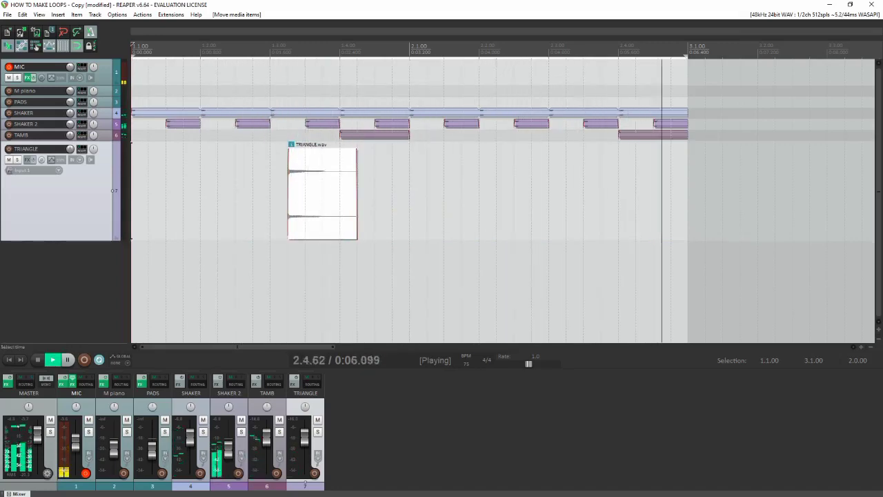
key("space")
Step: Copy the triangle item to 2.3.50 on the TRIANGLE track and play the loop from the start
right_click(318, 211)
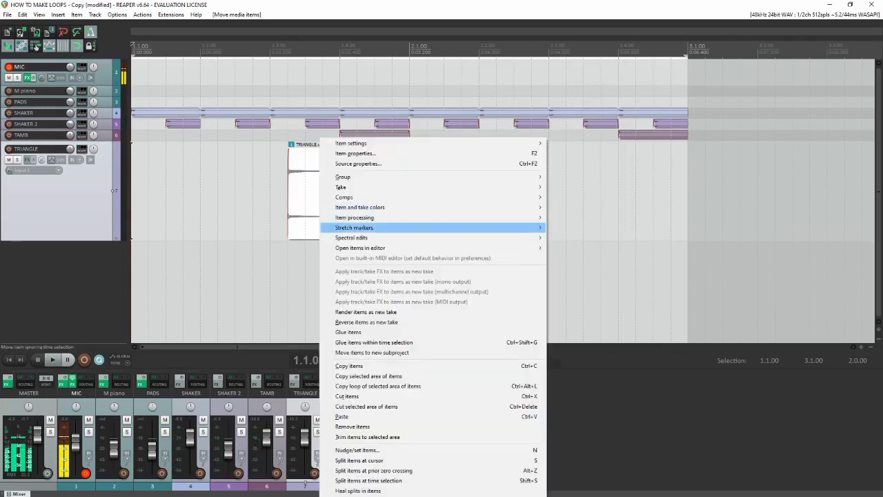
key("Escape")
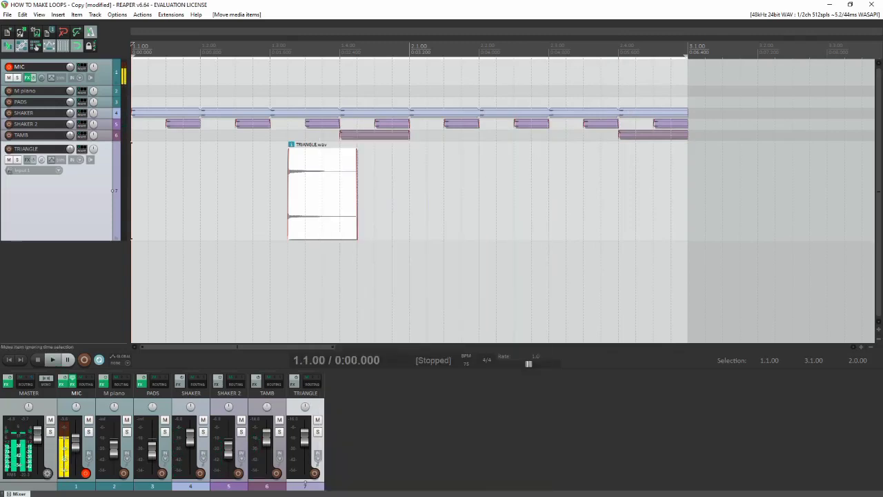
left_click_drag(322, 194, 624, 190)
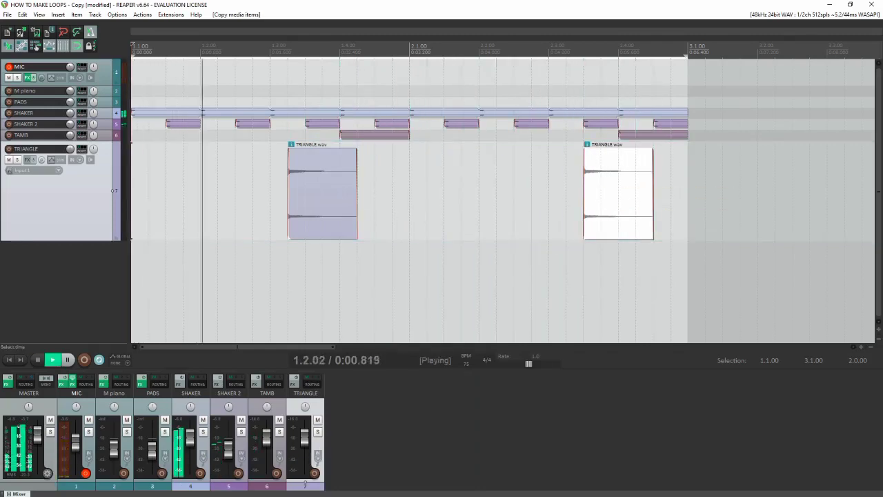
key("space")
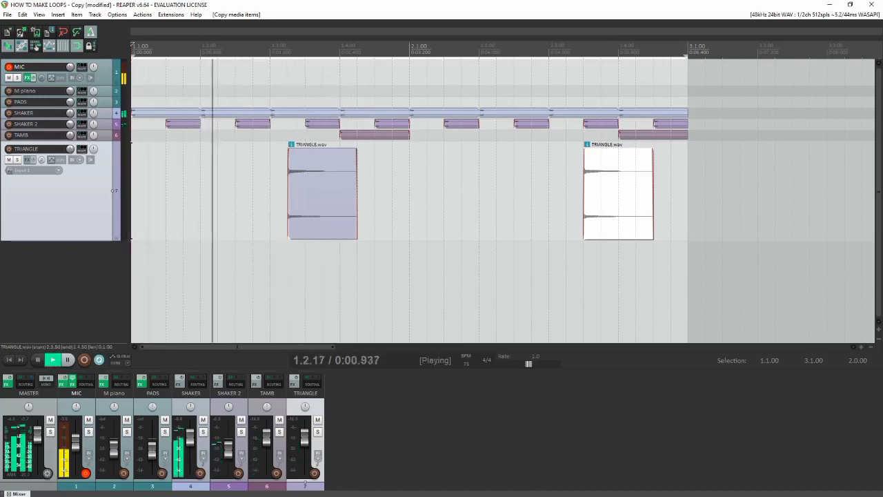
Step: Try the first triangle item at 1.3.50 on the TRIANGLE track and play the loop
key("space")
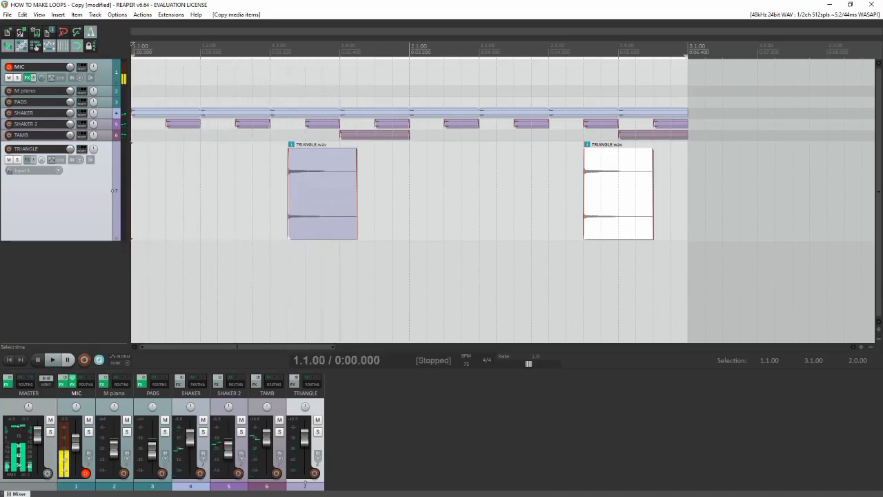
left_click_drag(318, 193, 335, 193)
key("space")
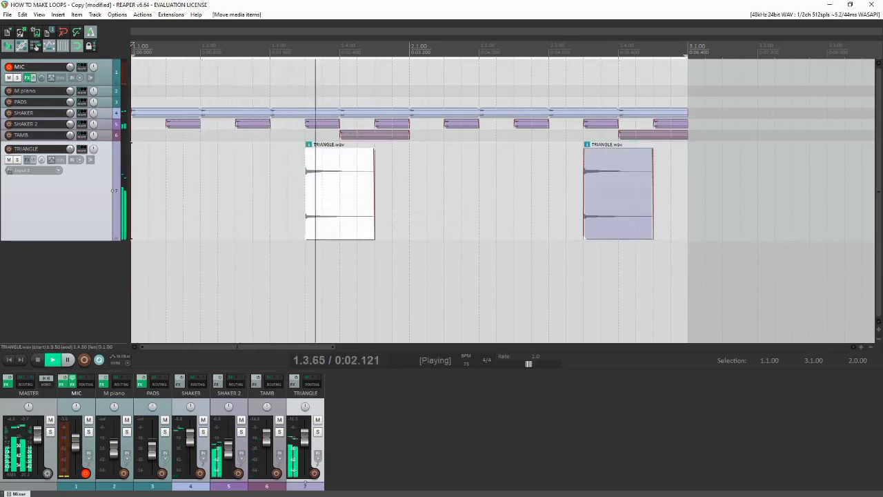
Step: Move the first triangle item to 1.4.25 and play the loop to check its timing
key("space")
left_click_drag(335, 194, 382, 195)
key("space")
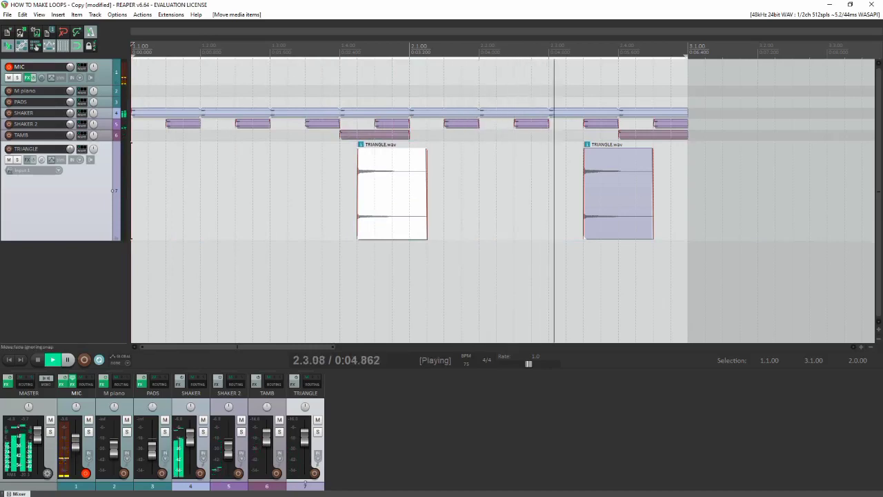
key("space")
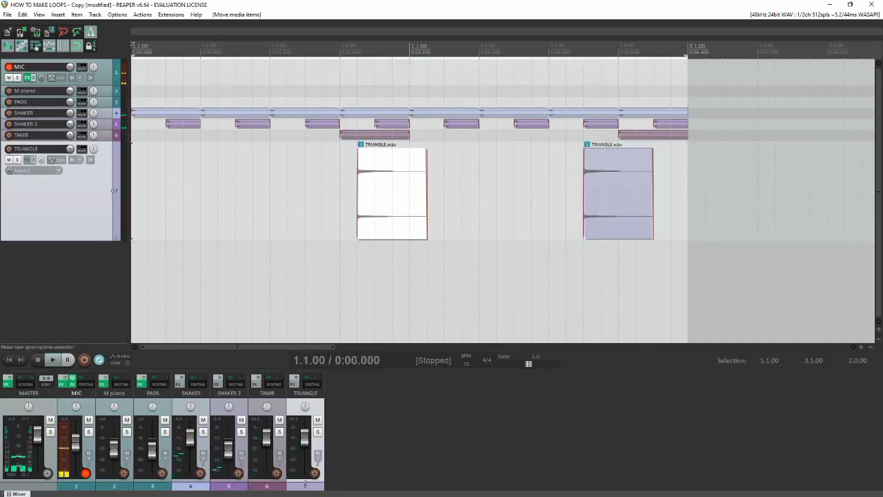
Step: Try the second triangle item at 2.4.00, play the loop, and return the item to 2.3.50 for another listen
left_click_drag(615, 193, 649, 193)
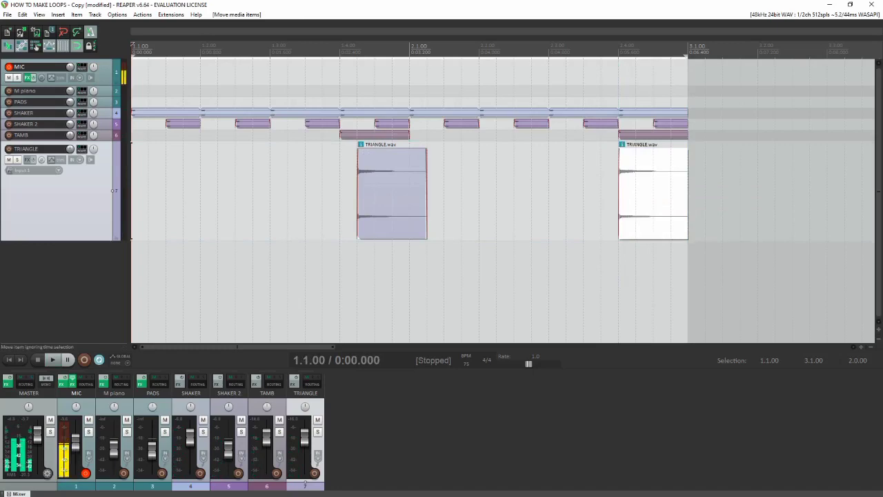
key("space")
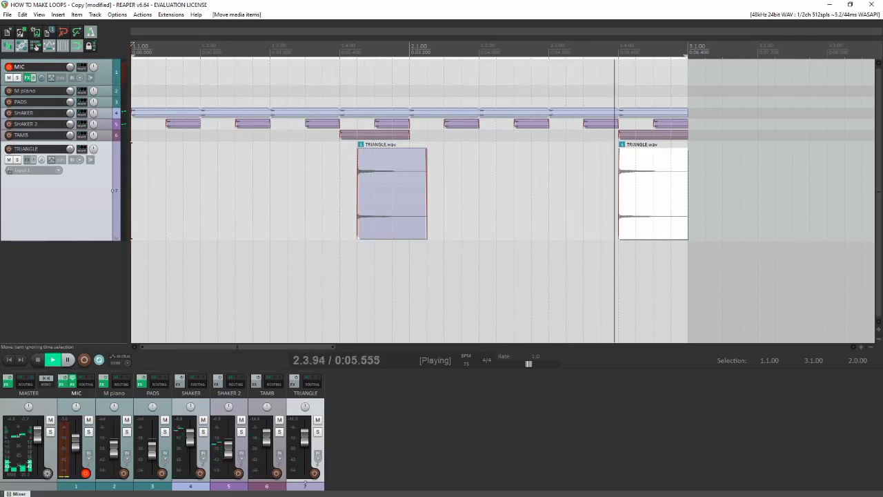
key("space")
left_click_drag(641, 193, 606, 193)
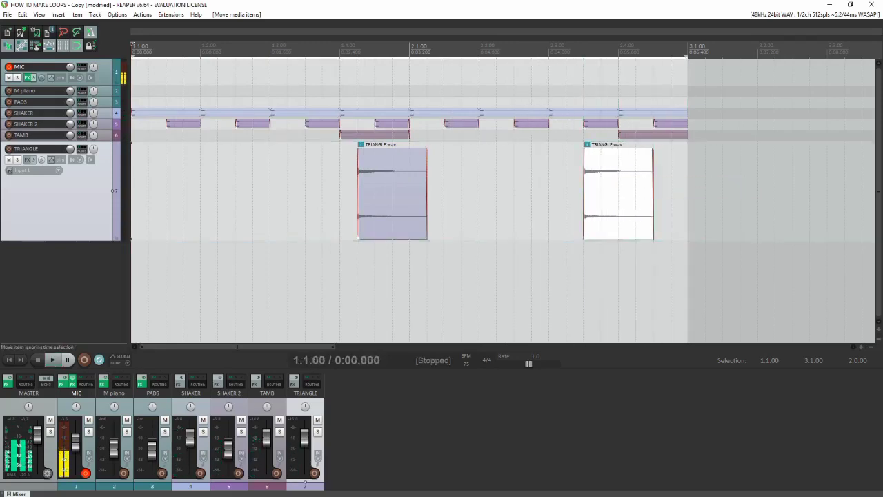
key("space")
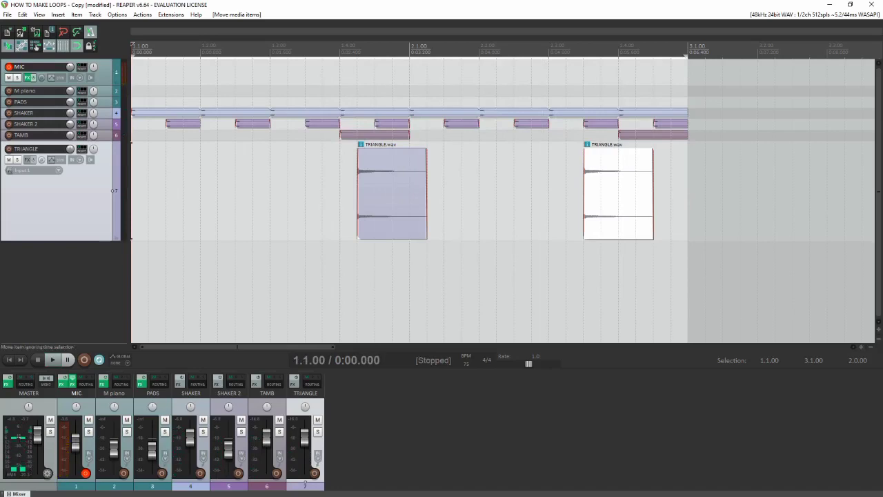
Step: Delete the second triangle item and play the loop from the project start
left_click(619, 207)
key("Delete")
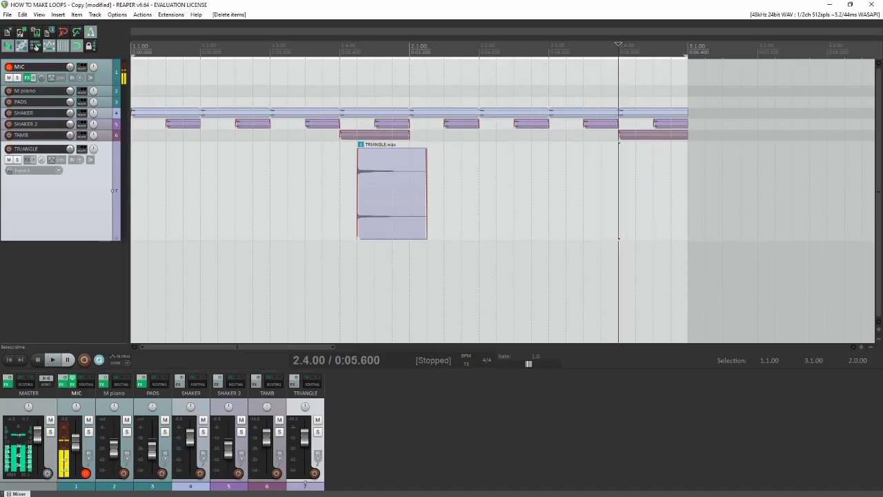
left_click(9, 359)
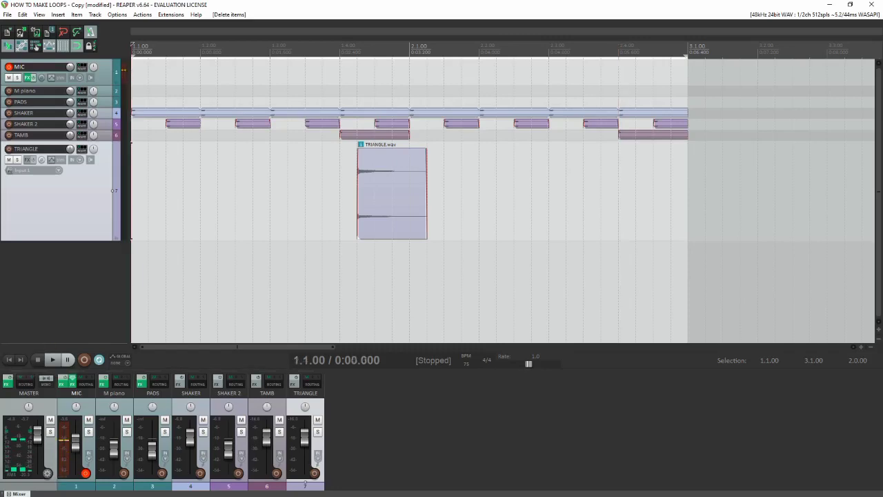
left_click(52, 360)
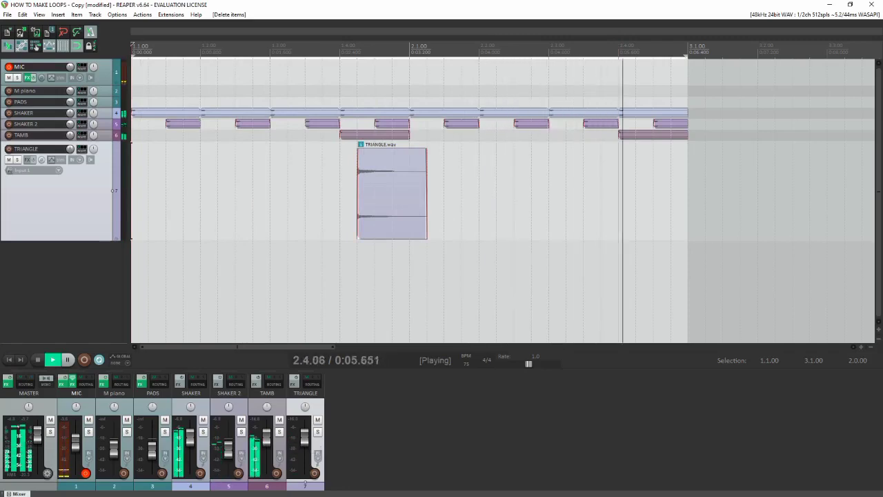
Step: Replay the loop from the start to judge the single triangle hit against the other percussion
key("space")
key("space")
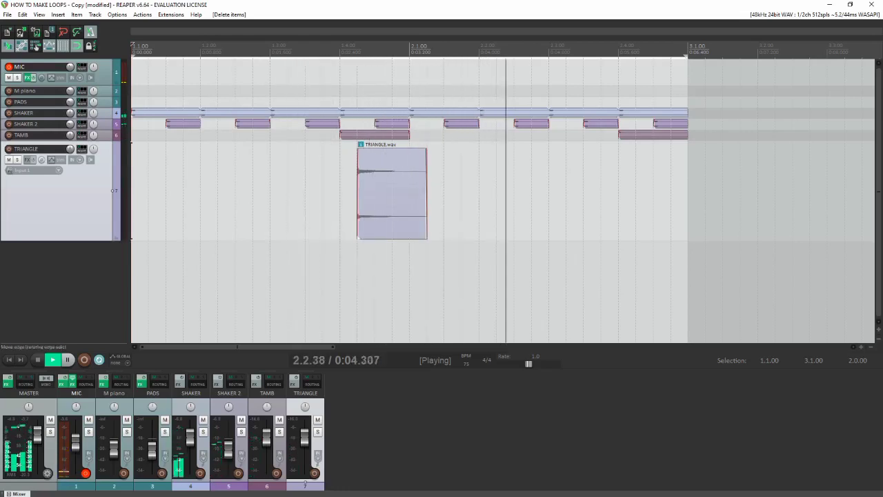
key("space")
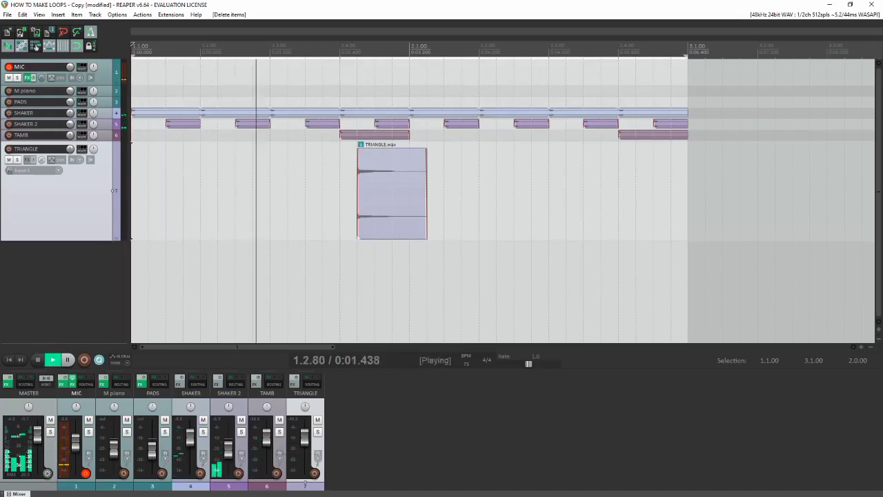
key("space")
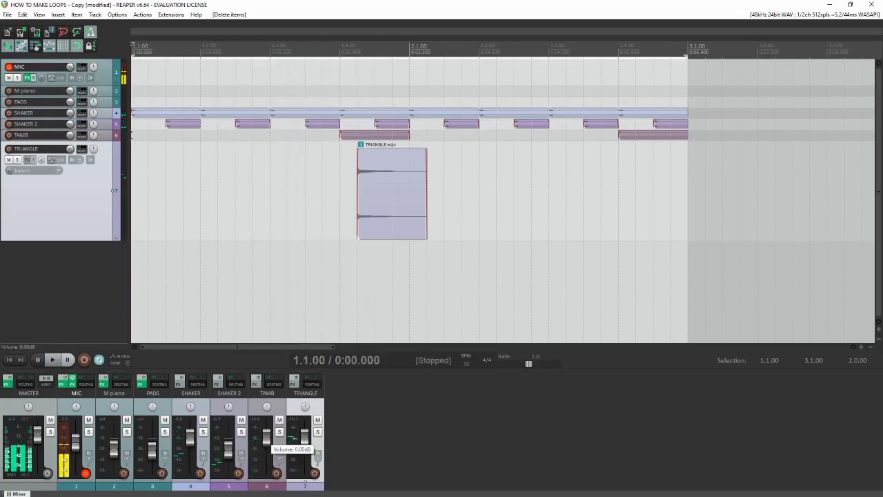
Step: Play the loop while trying the TAMB track volume at +7.41 dB, and replay the whole loop
key("space")
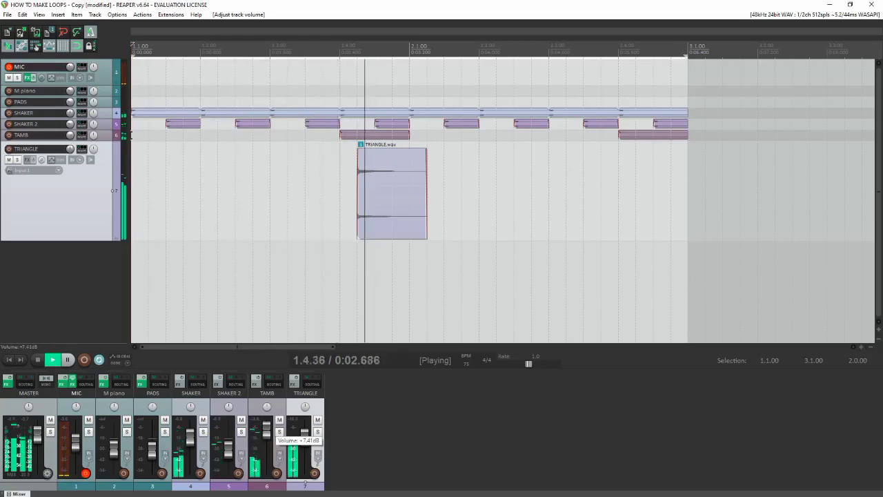
key("space")
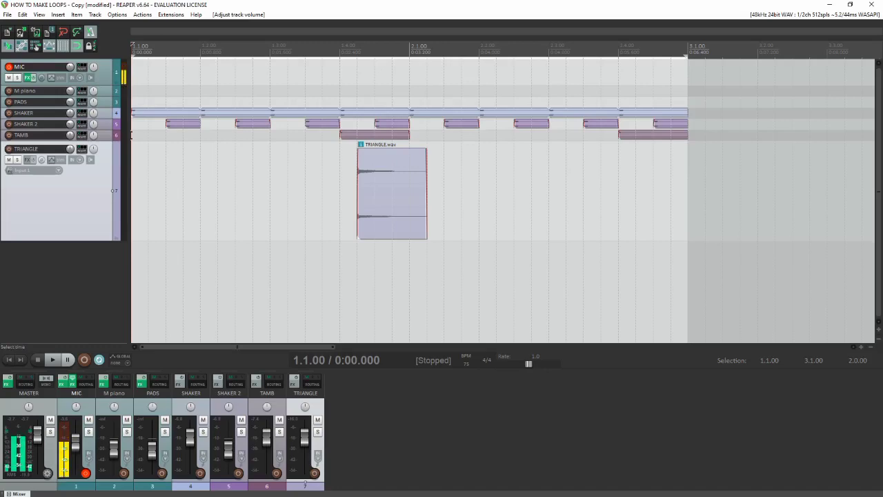
scroll(503, 200, "down", 2)
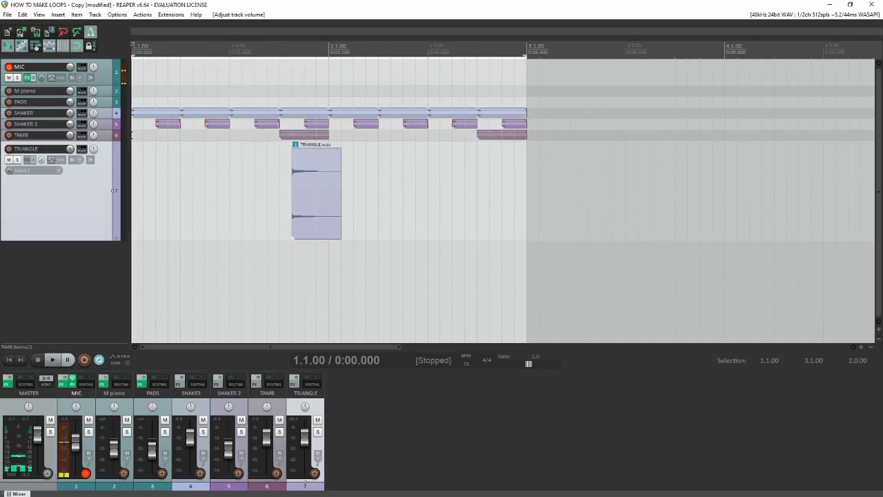
key("space")
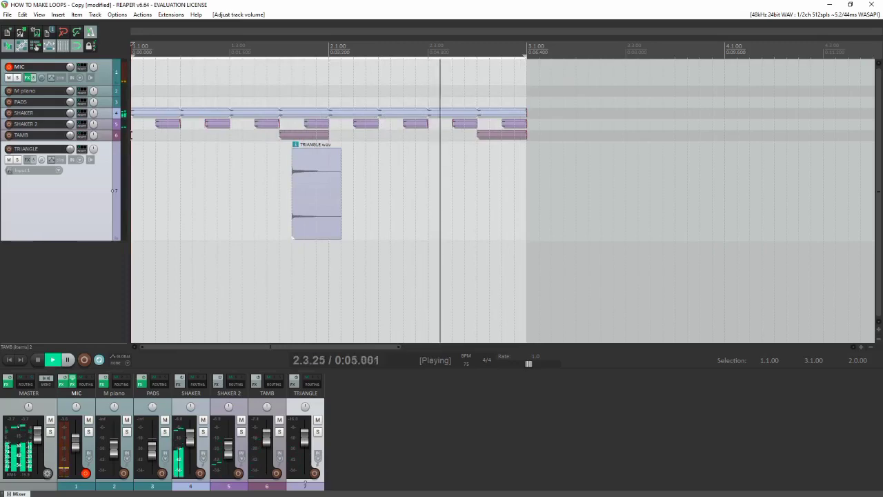
Step: Copy the remaining triangle item to 2.4.00 on the TRIANGLE track and play the loop from the start
key("space")
left_click(317, 194)
right_click(315, 187)
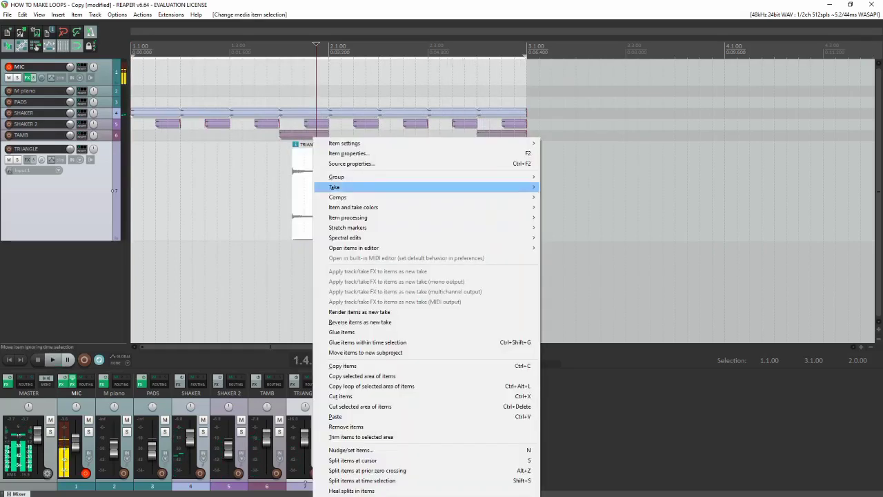
left_click(345, 367)
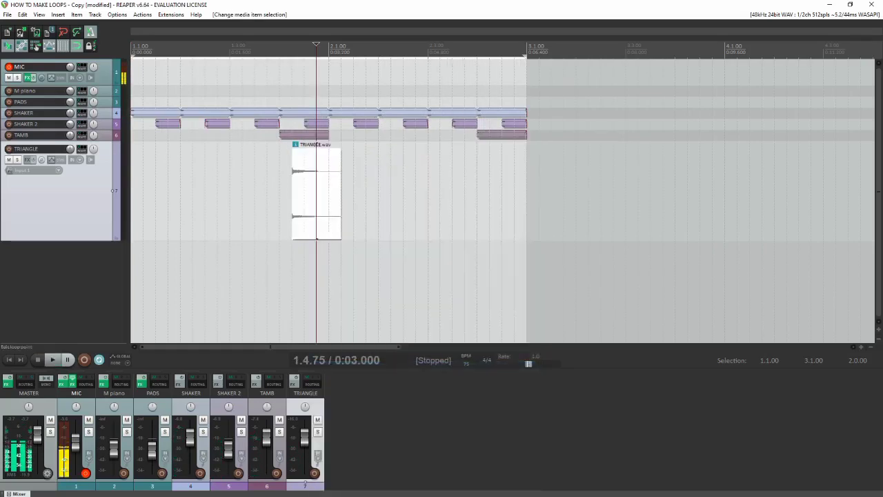
key("ctrl+v")
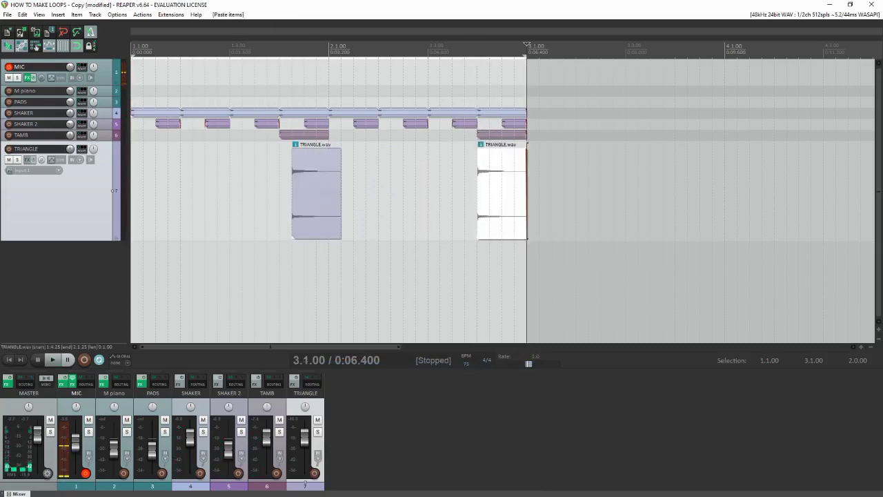
key("space")
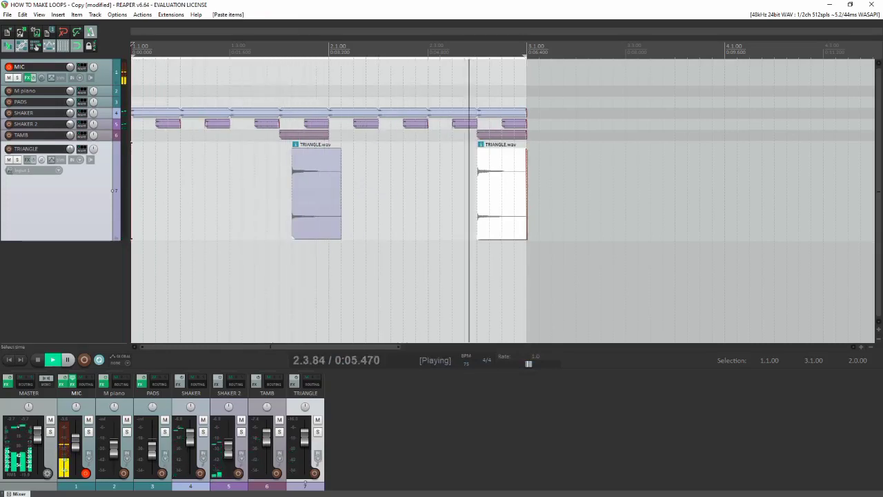
Step: Move the copied triangle item to 2.4.25, play the loop, and trim the item's end to the loop end at 3.1.00
key("space")
left_click_drag(497, 193, 512, 194)
key("space")
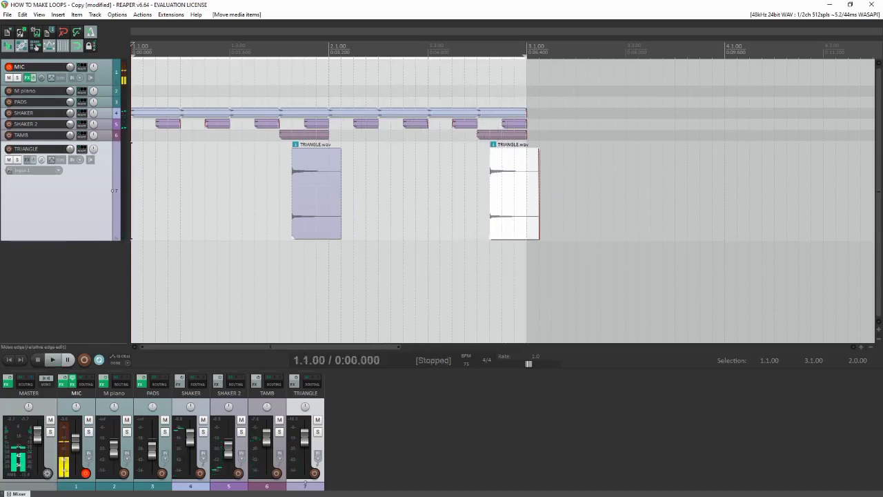
left_click_drag(539, 200, 527, 200)
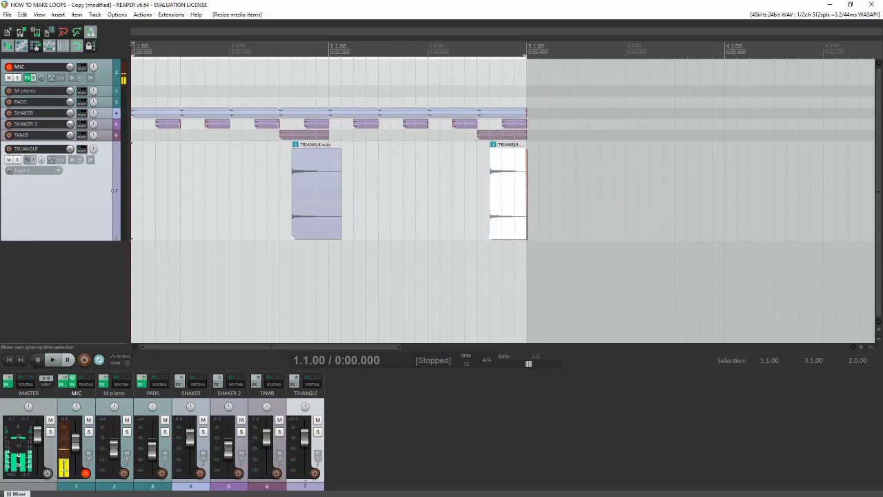
Step: Glue all the one-shot items on the SHAKER track into a single item
left_click(143, 113)
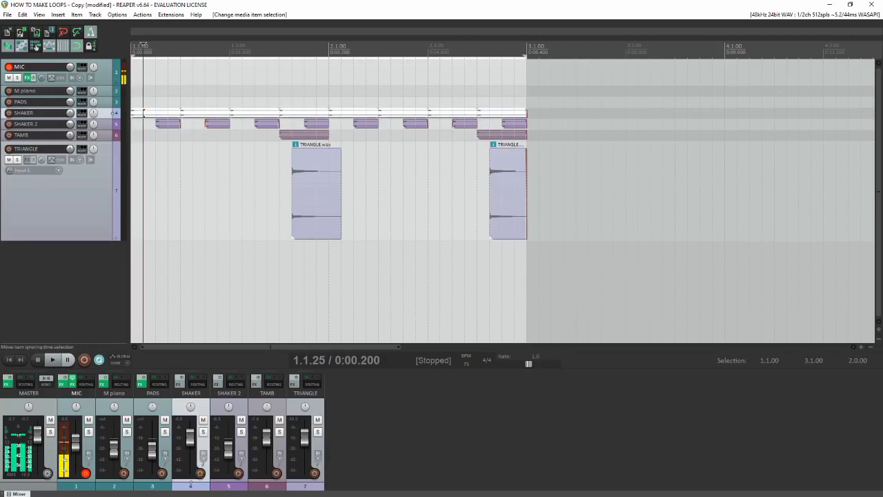
right_click(169, 113)
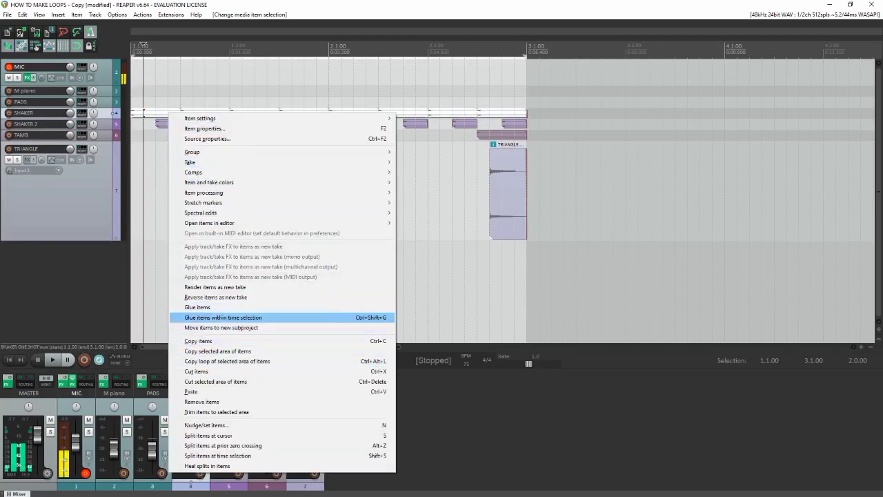
left_click(186, 307)
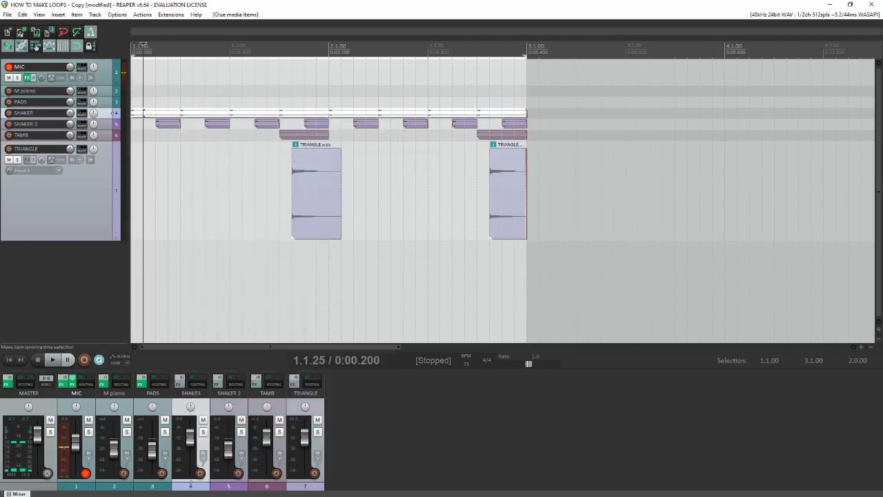
Step: Select every one-shot item on the SHAKER 2 track and glue them into a single item
left_click(168, 123)
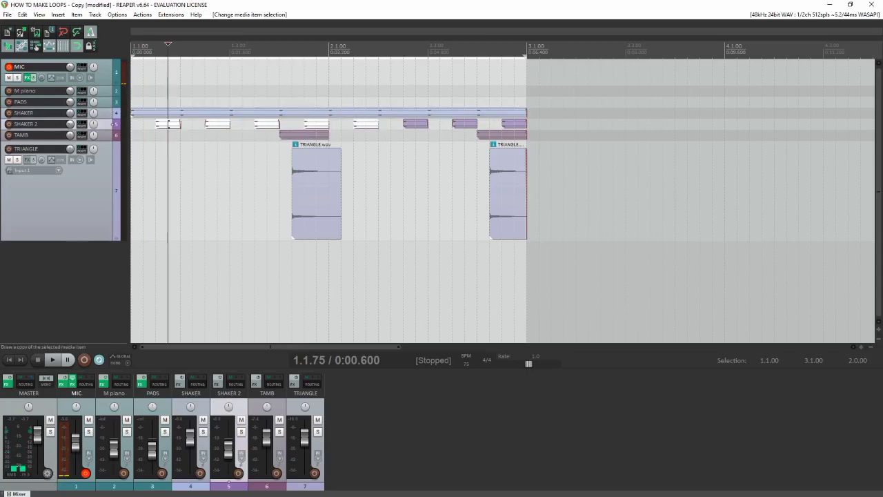
left_click_drag(380, 125, 526, 126)
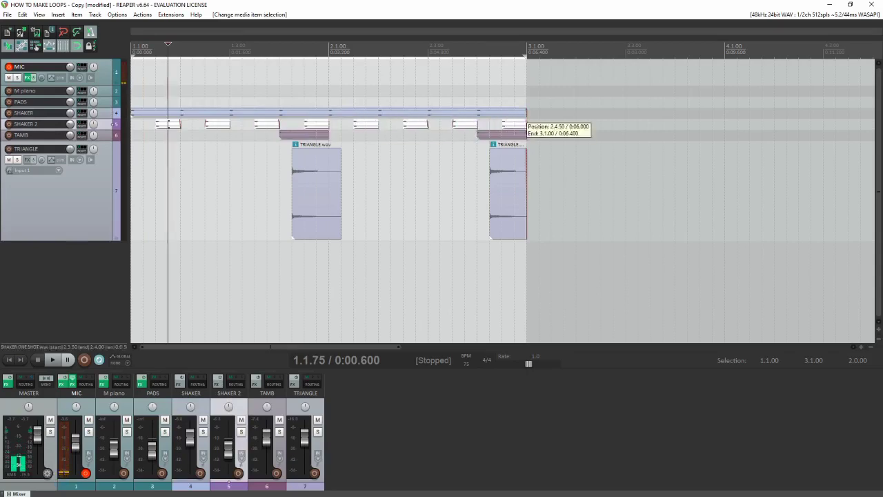
right_click(509, 126)
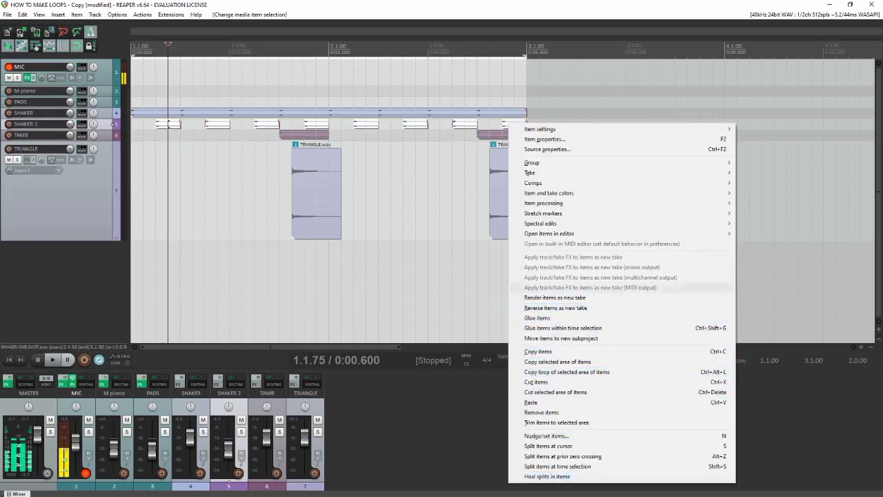
left_click(537, 317)
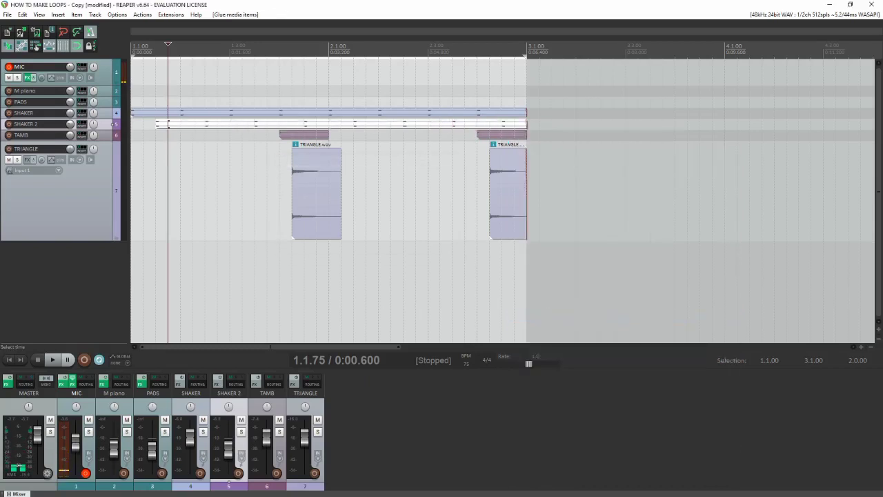
Step: Try to extend the start of the glued SHAKER 2 item back to 1.1.00
left_click_drag(167, 124, 131, 123)
scroll(167, 125, "up", 4)
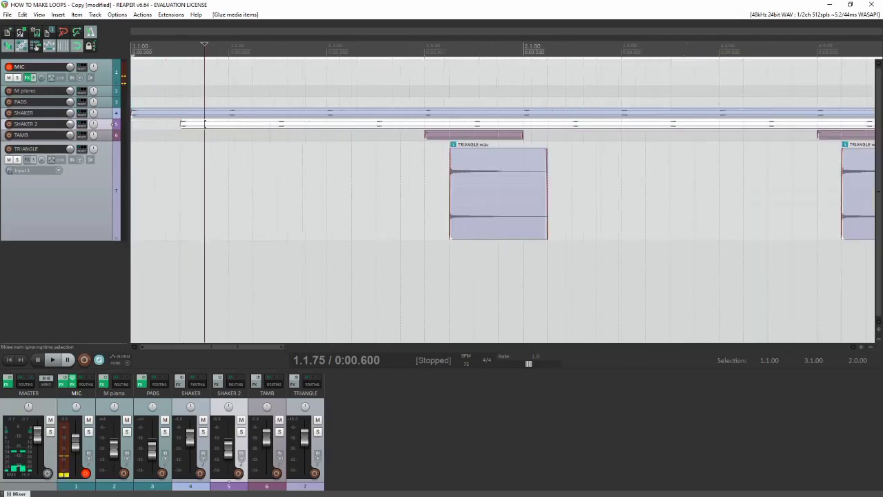
scroll(168, 124, "down", 4)
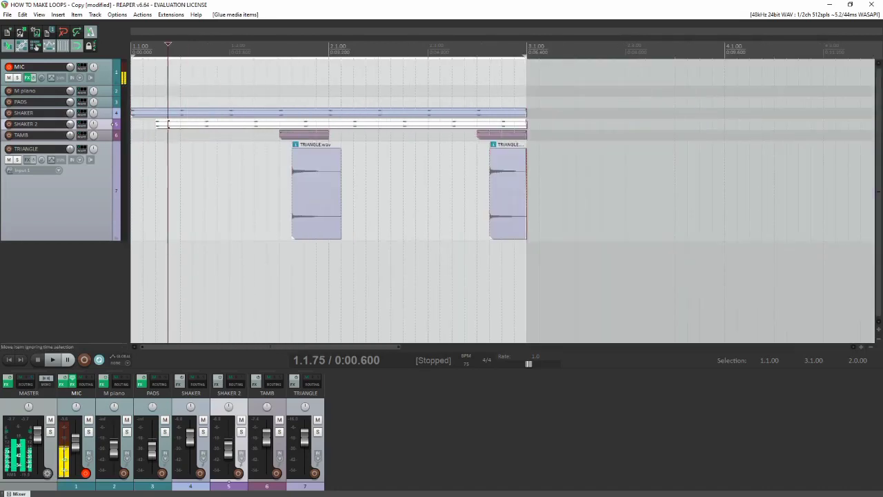
Step: Select both tambourine items on the TAMB track and glue them into a single item
left_click(305, 134)
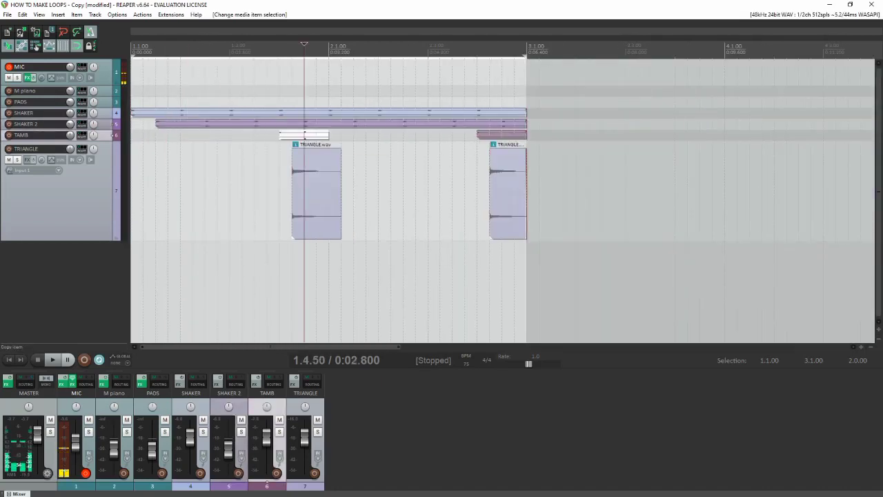
left_click(491, 135, "ctrl")
right_click(491, 135)
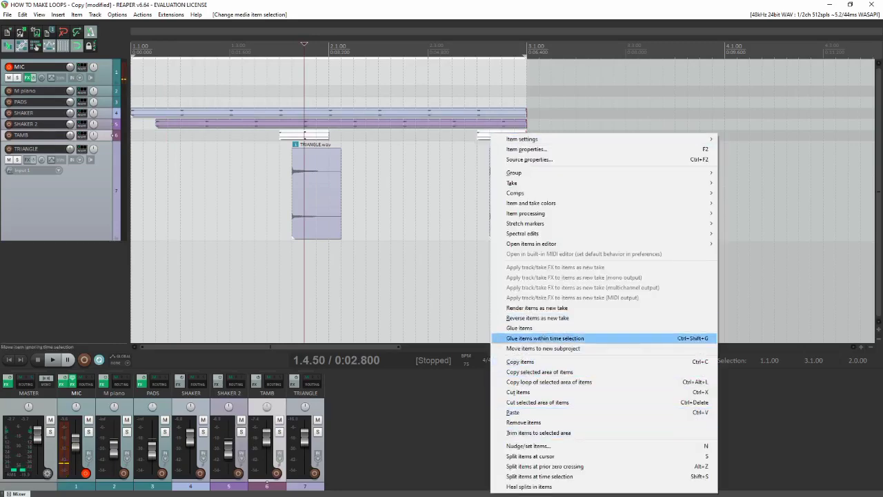
left_click(524, 328)
Step: Select both triangle items on the TRIANGLE track, clear the time selection, and glue the items into one
left_click(305, 238)
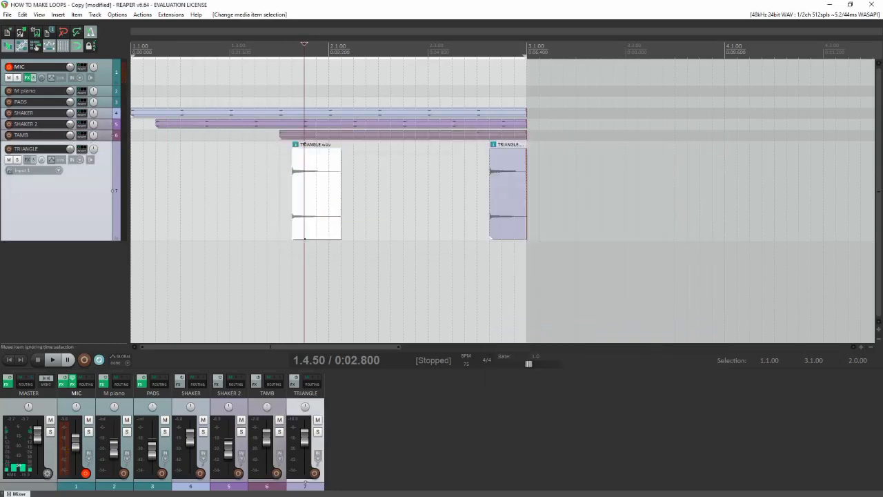
left_click(509, 200, "ctrl")
left_click(551, 206)
left_click(504, 200)
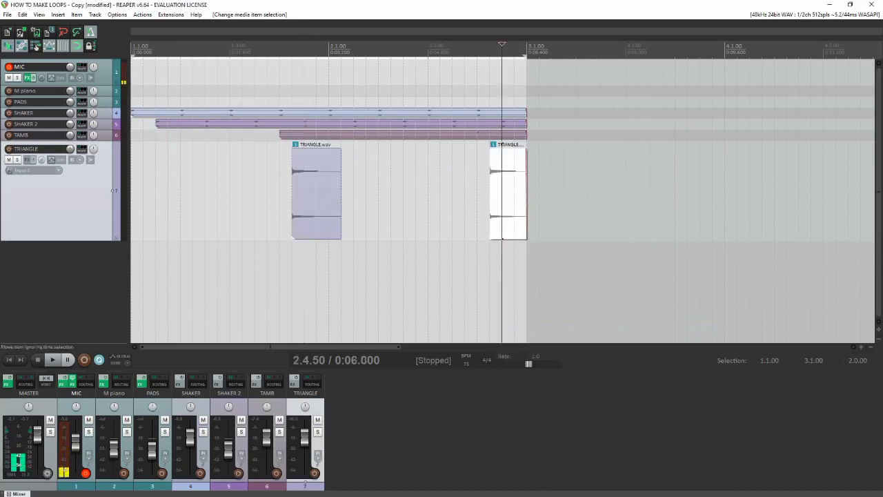
left_click(315, 201, "ctrl")
key("Escape")
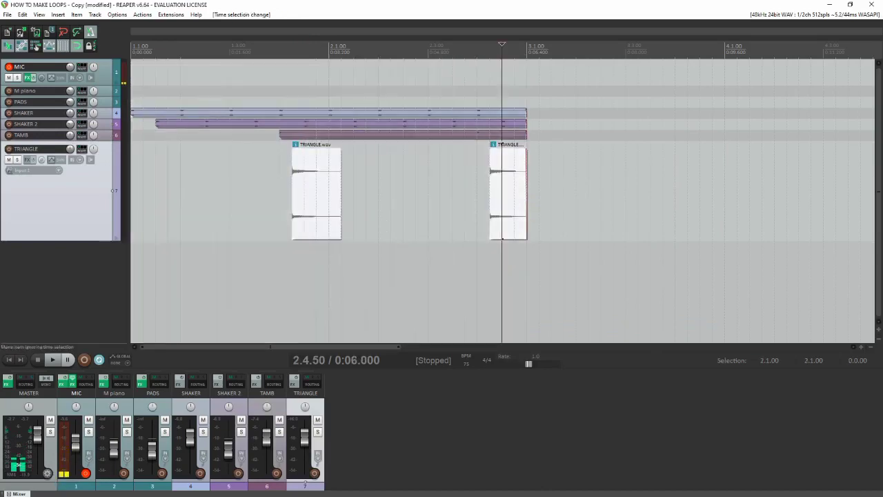
right_click(327, 200)
left_click(357, 332)
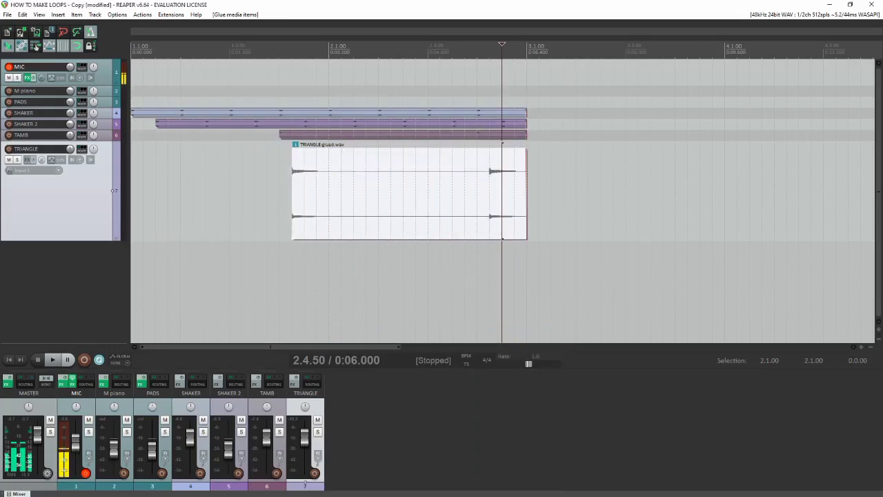
Step: Play the project from the start to check the glued percussion items together
key("space")
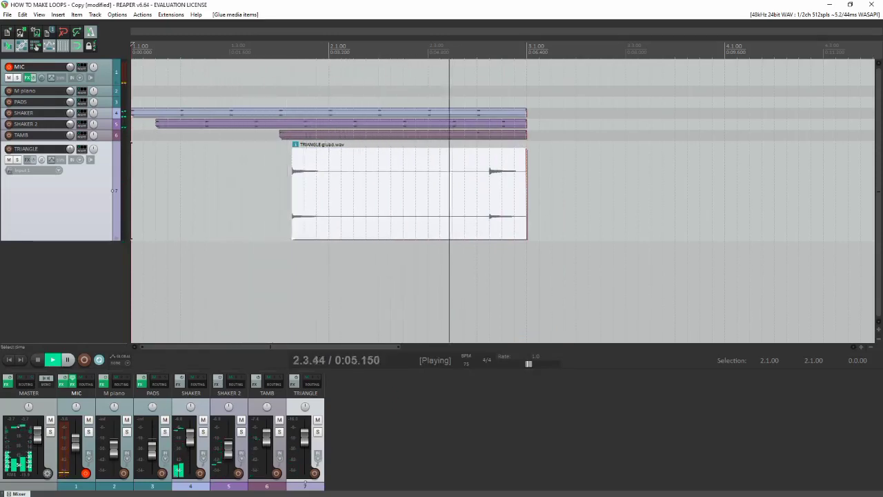
key("space")
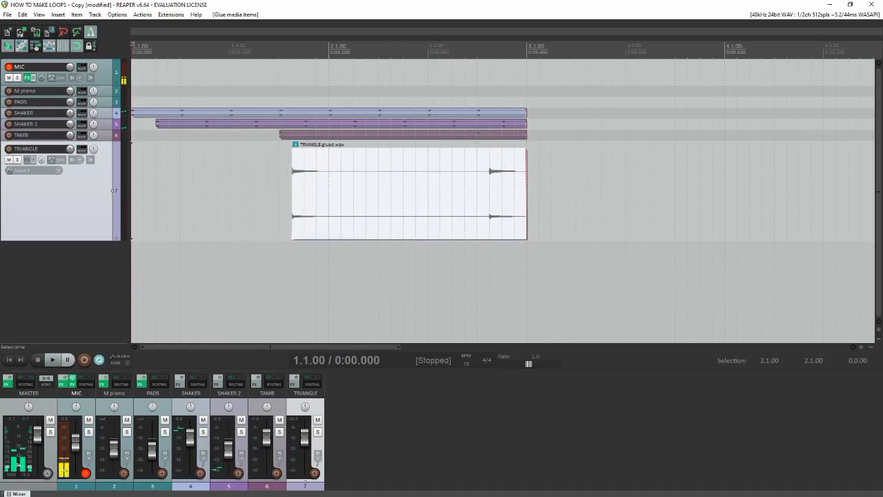
scroll(503, 200, "up", 4)
scroll(502, 200, "down", 3)
scroll(503, 200, "down", 1)
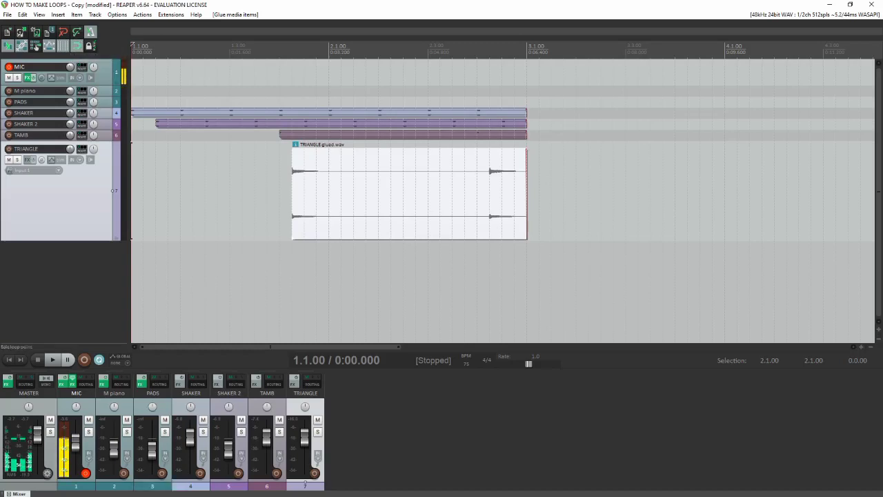
Step: Set the time selection from 1.1.00 to 3.1.00 and arm the M piano and PADS tracks for recording
left_click_drag(527, 62, 132, 62)
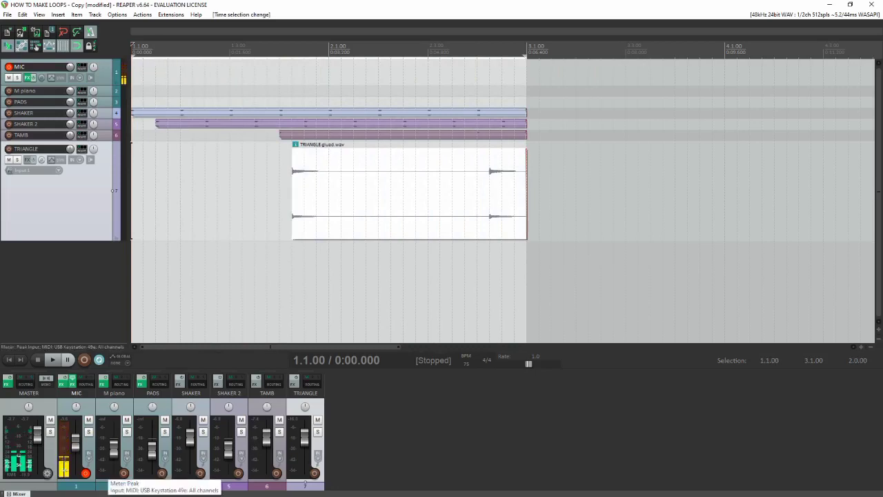
left_click(123, 473)
left_click(162, 472)
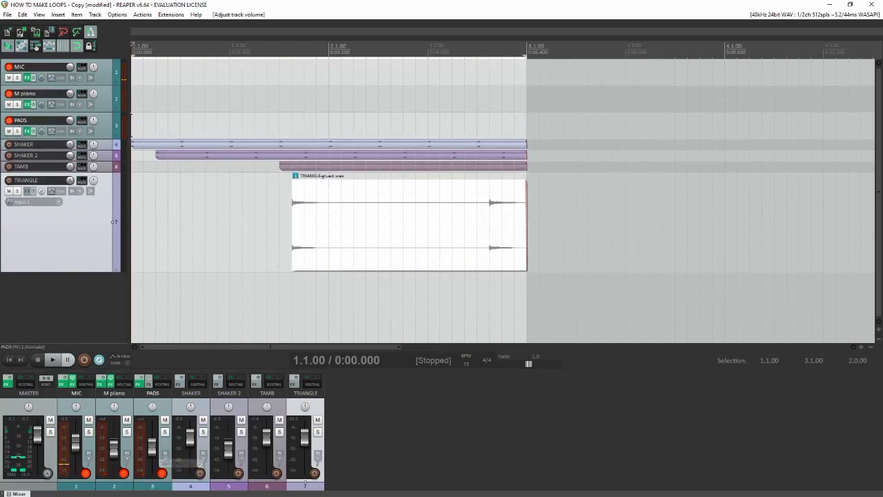
Step: Play the percussion loop, lower the PADS track's volume to -26.2 dB, and stop playback
left_click(53, 360)
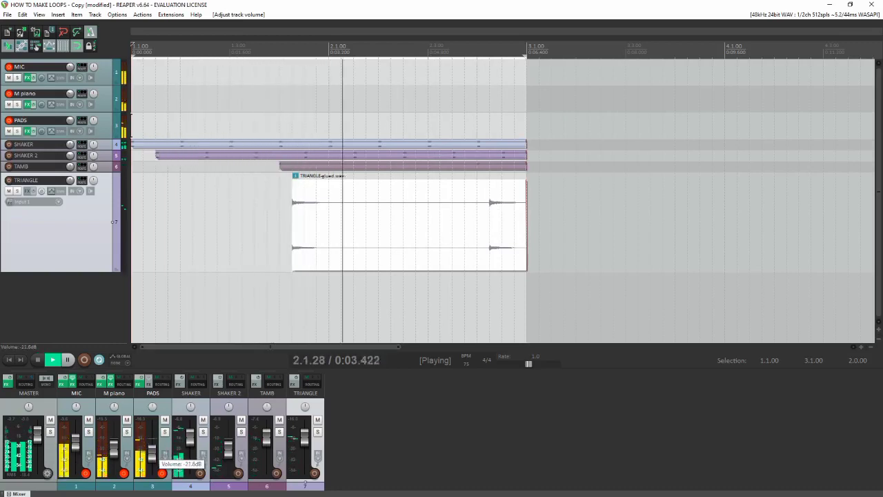
left_click_drag(178, 457, 179, 460)
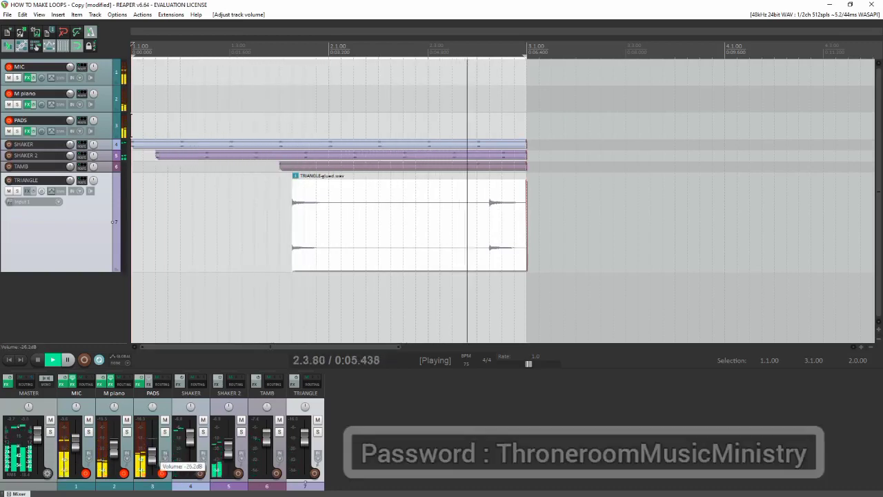
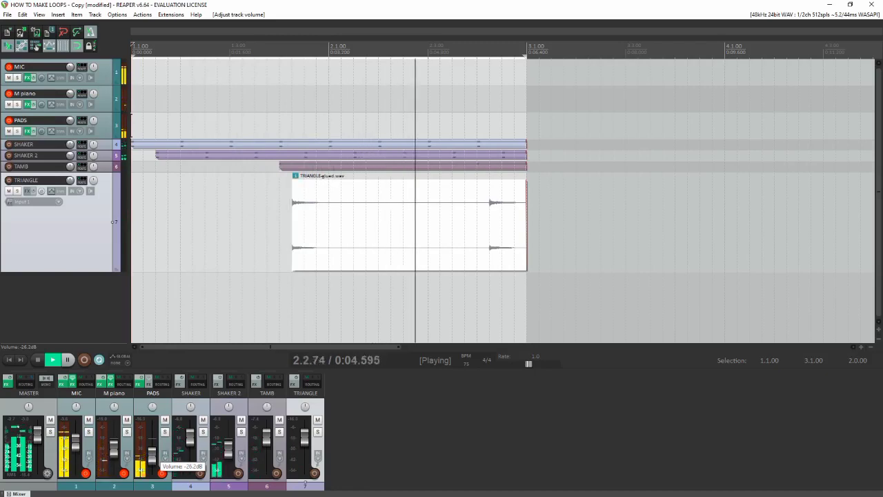
key("space")
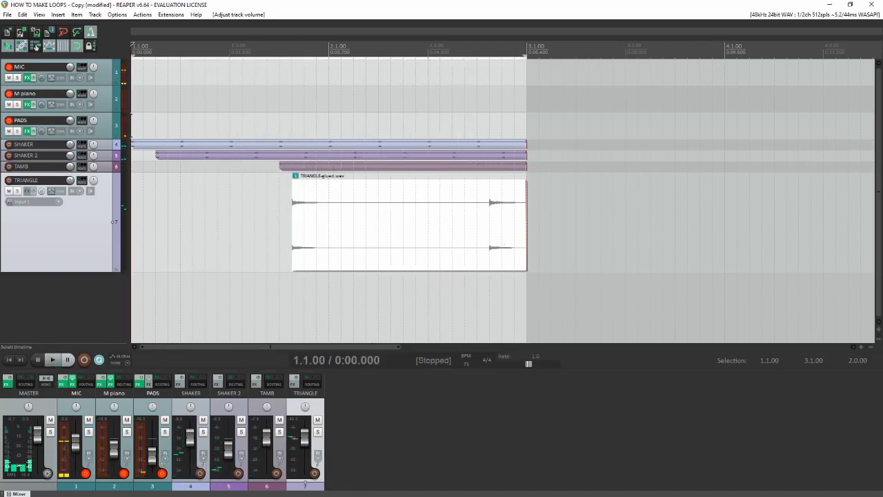
scroll(503, 200, "down", 4)
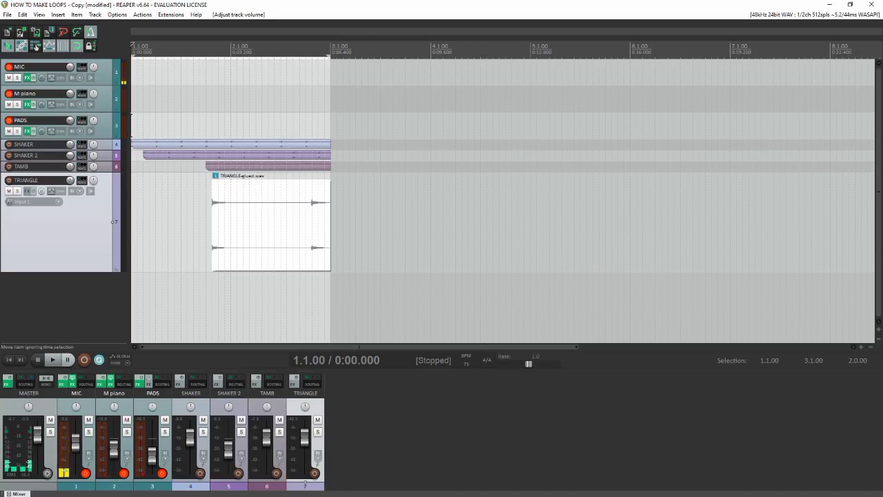
left_click(238, 176)
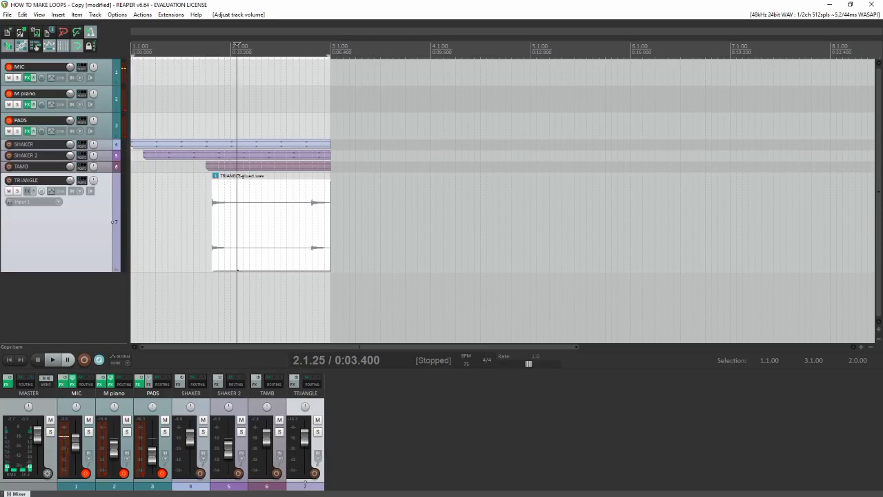
key("ctrl+a")
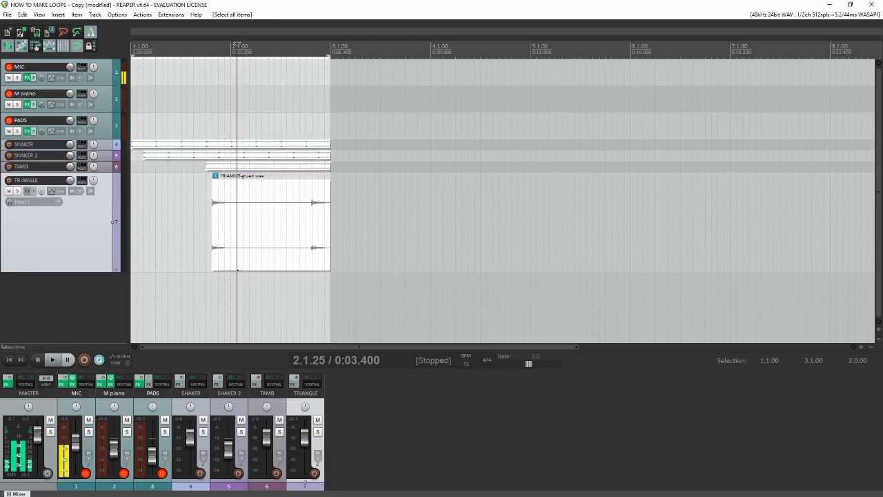
right_click(266, 149)
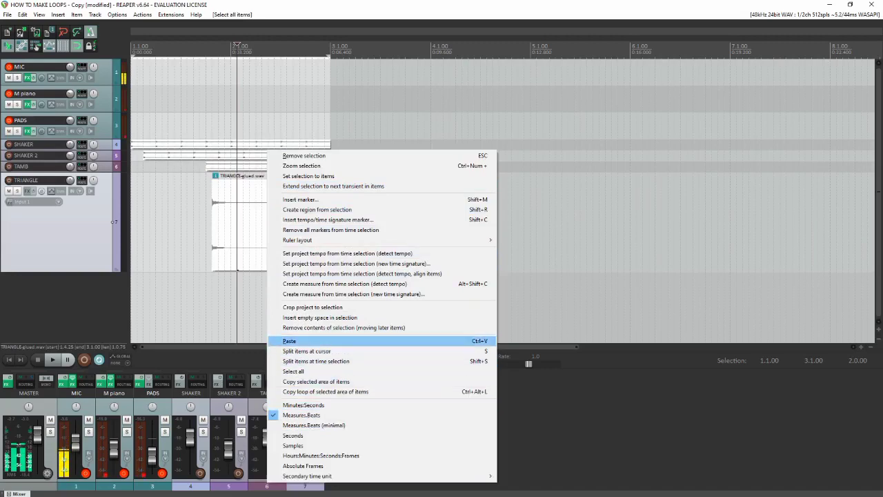
left_click(356, 72)
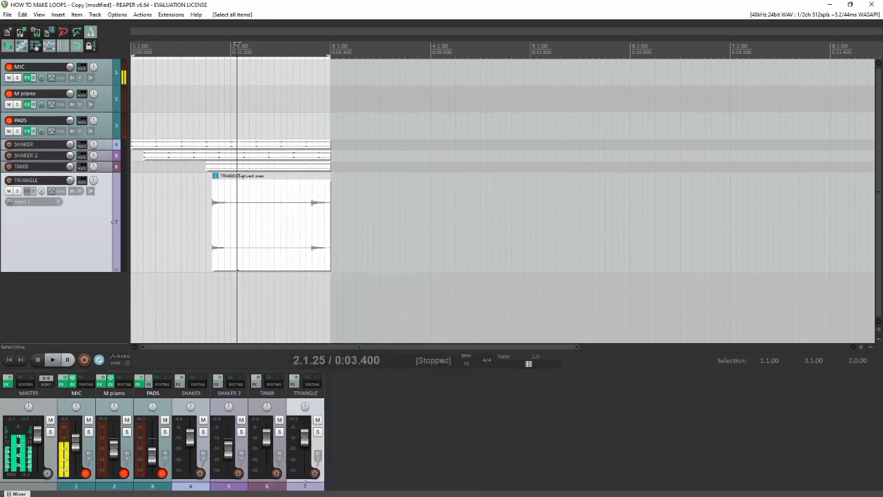
left_click(356, 72)
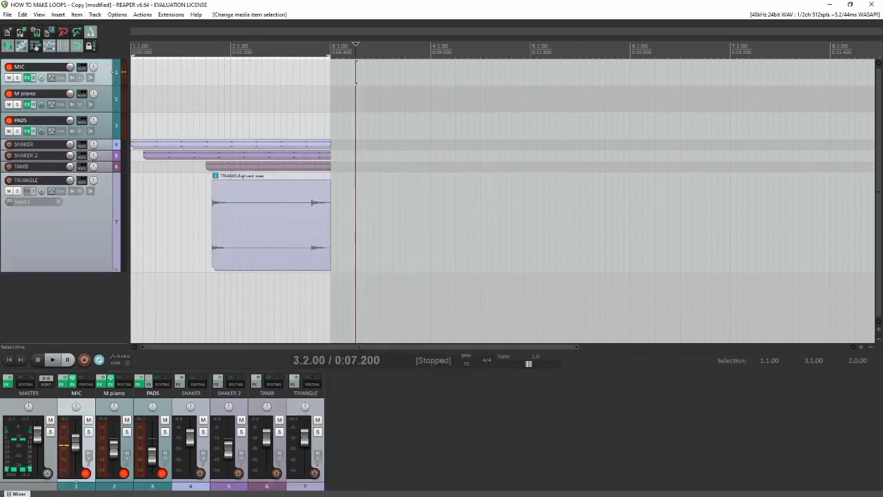
key("ctrl+v")
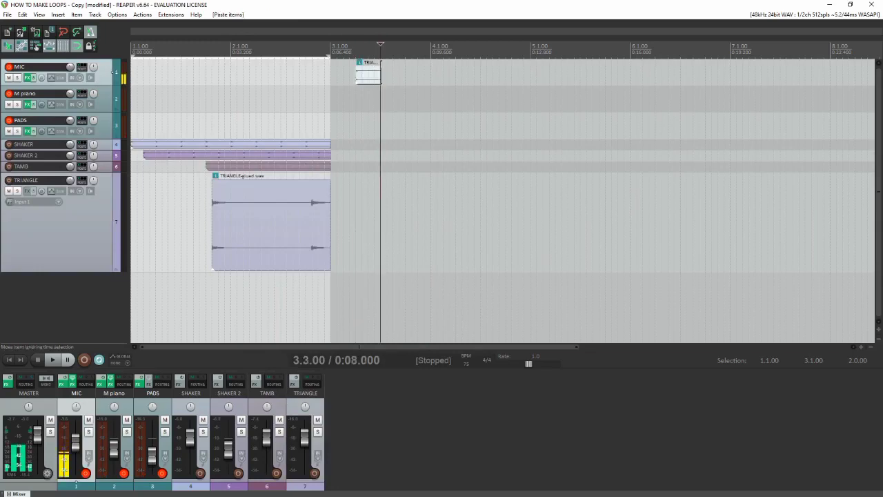
key("Delete")
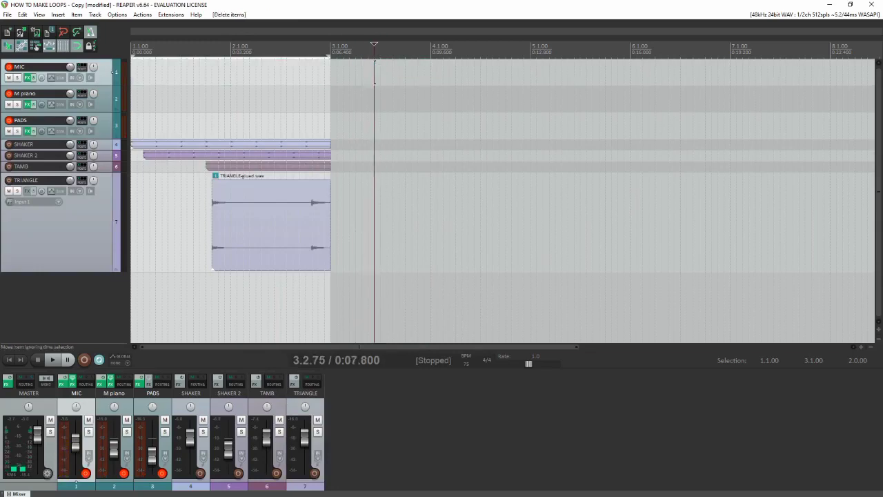
Step: Select all the glued percussion items across the four tracks and copy them
left_click(242, 176)
key("ctrl+a")
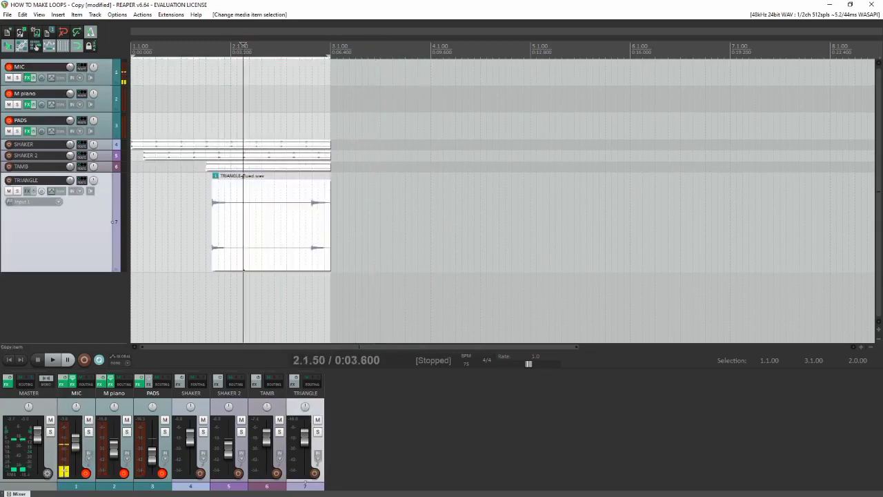
right_click(255, 207)
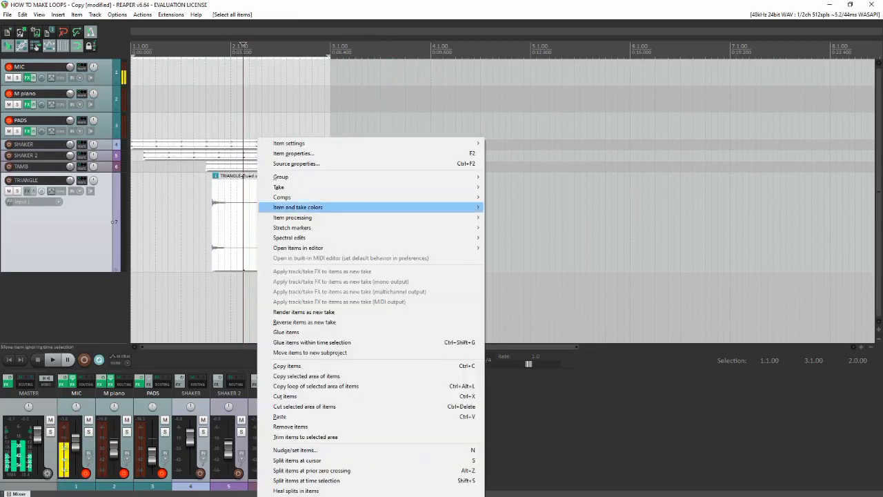
left_click(297, 366)
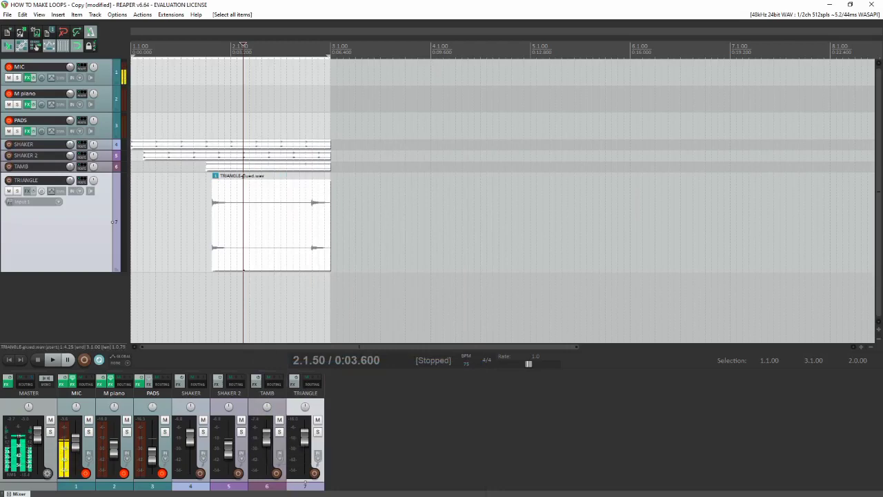
Step: Select the SHAKER track as the paste destination and paste the copied items at the loop end, 3.1.00
left_click(114, 145)
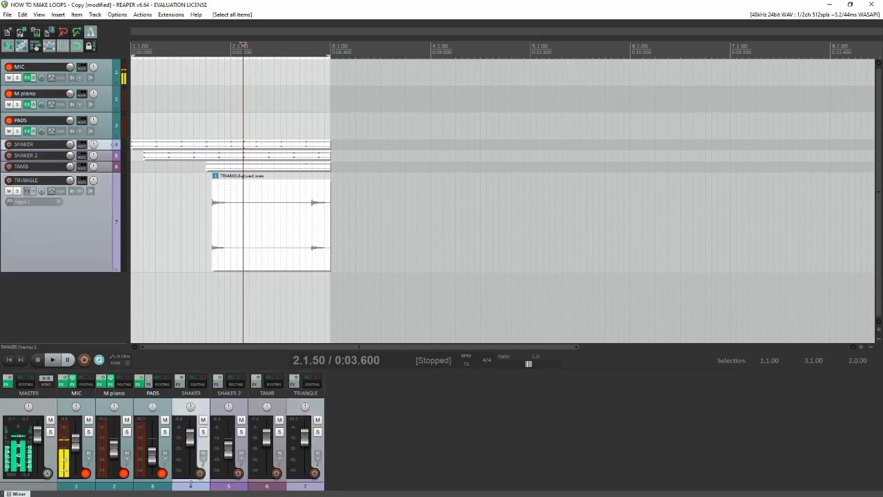
double_click(114, 144)
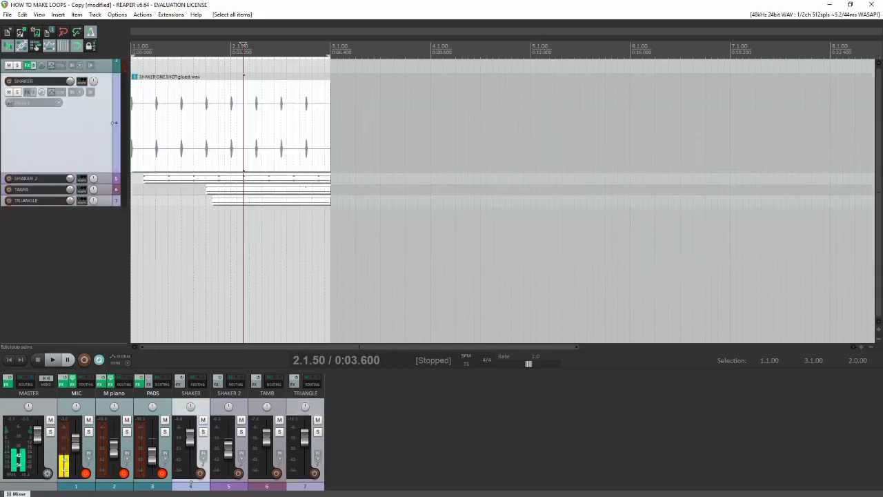
key("End")
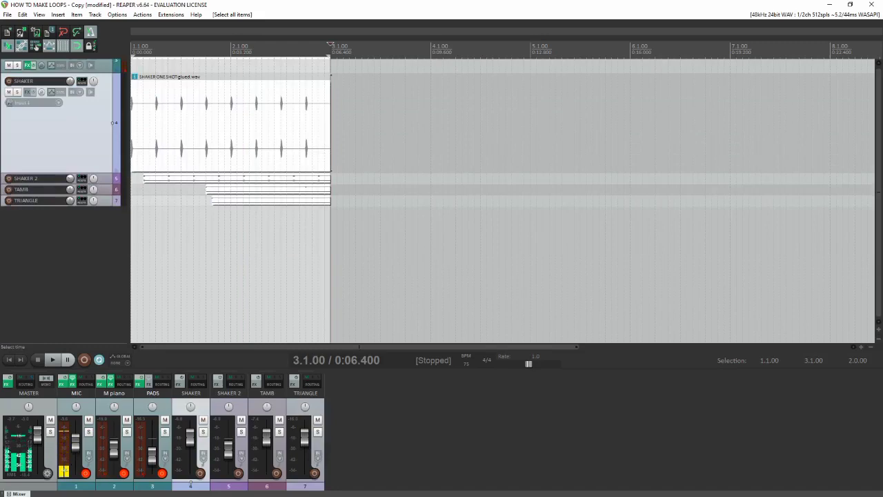
key("ctrl+v")
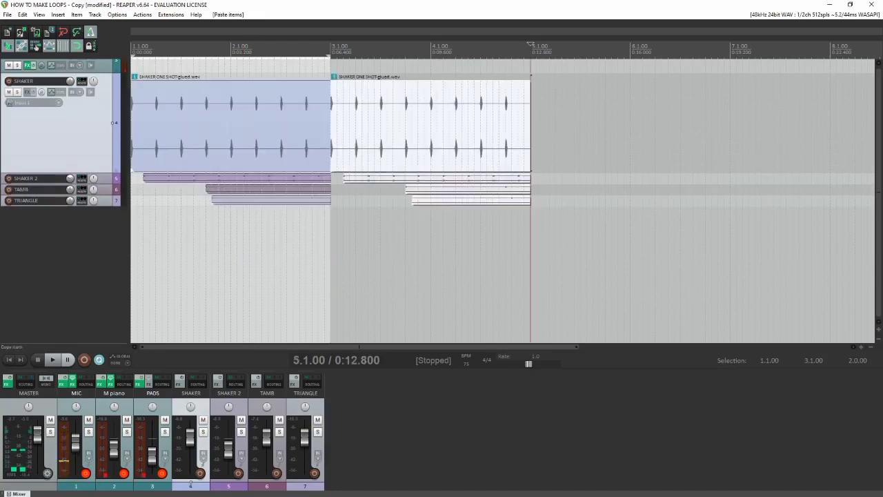
Step: Paste the copied loop repeatedly, end to end, until the percussion tracks are filled up to 41.1.00
key("ctrl+v")
key("ctrl+v")
key("ctrl+v")
key("ctrl+v")
key("ctrl+v")
key("ctrl+v")
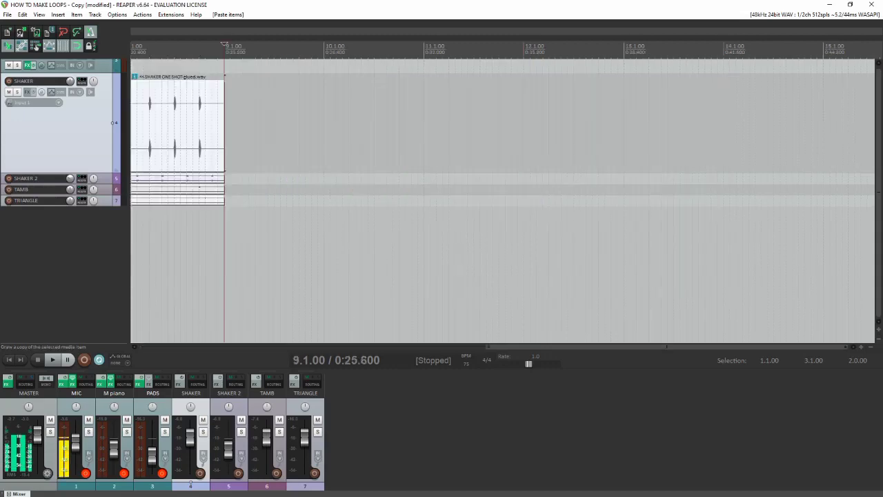
key("ctrl+v")
key("ctrl+v")
key("ctrl+v")
key("ctrl+v")
key("ctrl+v")
key("ctrl+v")
key("ctrl+v")
key("ctrl+v")
key("ctrl+v")
key("ctrl+v")
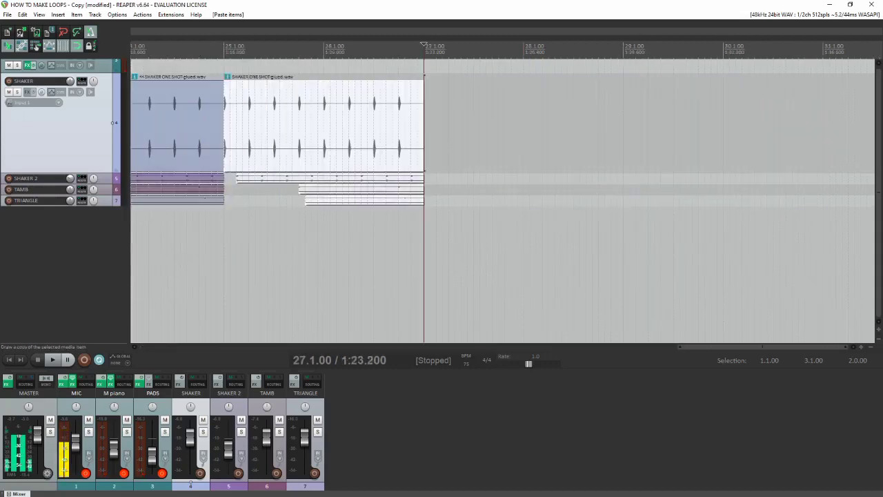
key("ctrl+v")
key("ctrl+v")
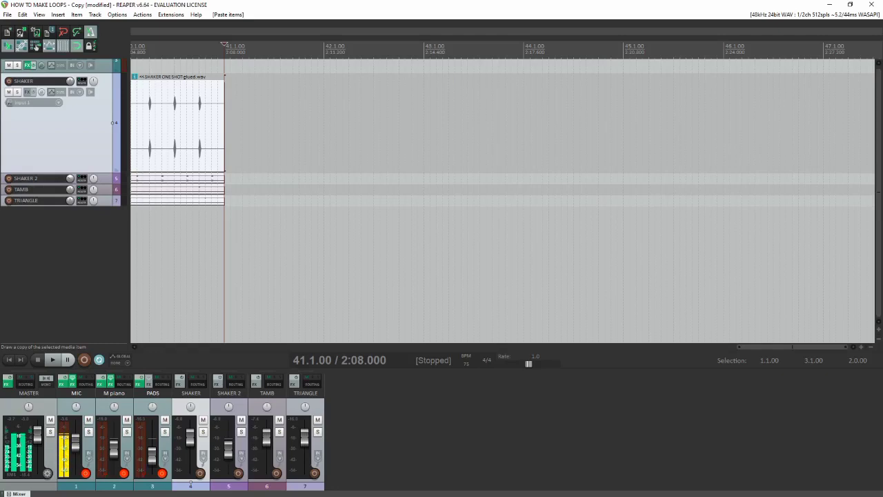
Step: Clear the time selection and place the edit cursor at 40.4.50, near the end of the last pasted loop
scroll(317, 131, "down", 2)
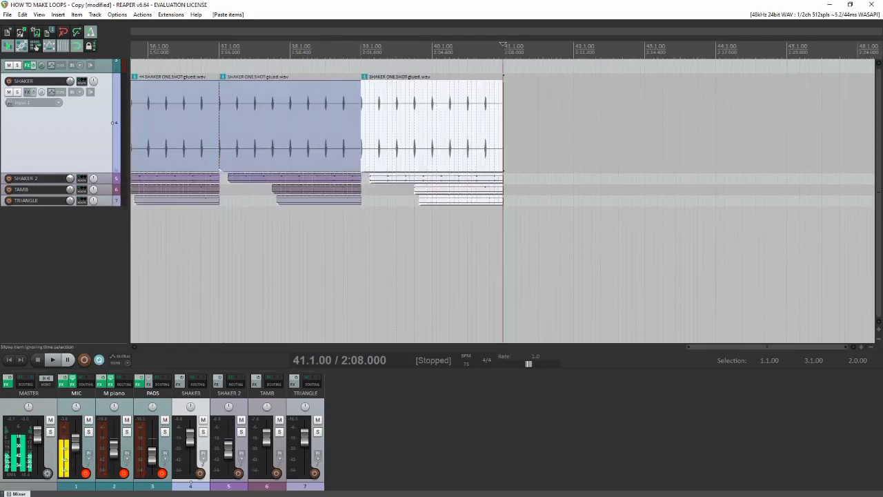
mouse_move(507, 50)
left_mouse_down()
mouse_move(517, 49)
mouse_move(508, 49)
left_mouse_up()
left_click(494, 49)
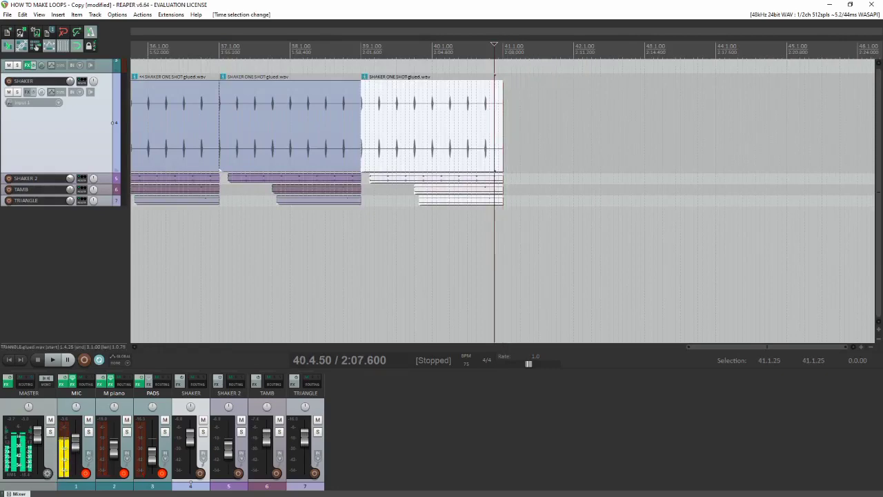
Step: Play the repeated percussion loop arrangement from the project start, then stop playback
key("w")
key("space")
scroll(502, 200, "down", 3)
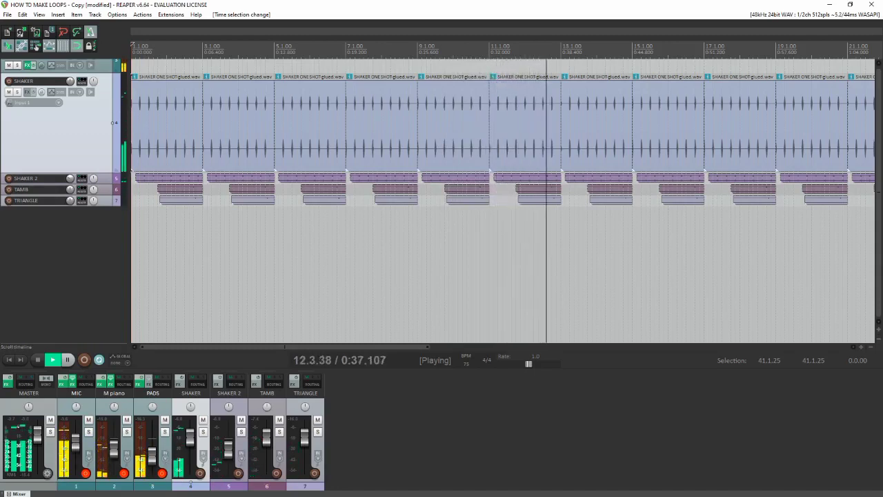
key("space")
scroll(503, 131, "down", 2)
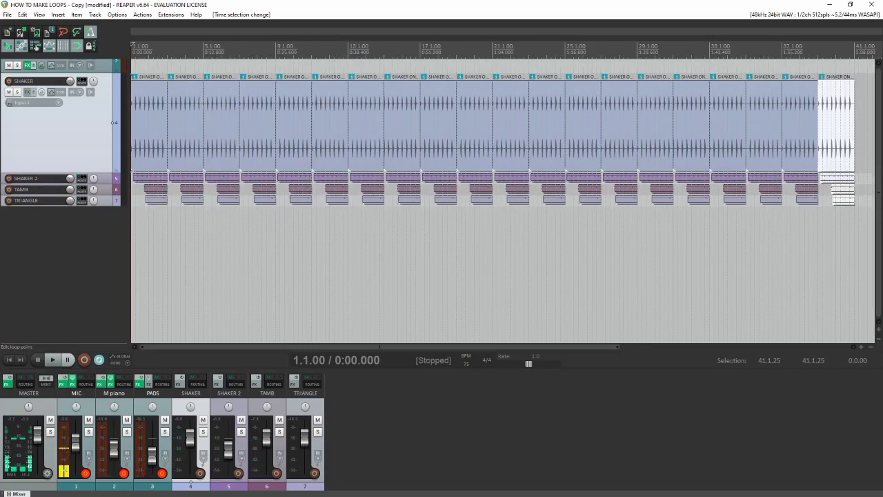
left_click_drag(854, 200, 131, 124)
left_click(697, 171)
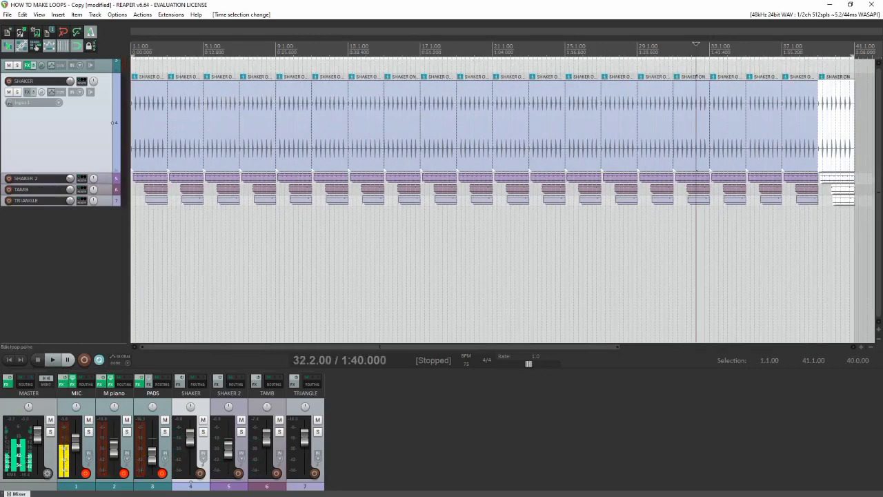
key("Escape")
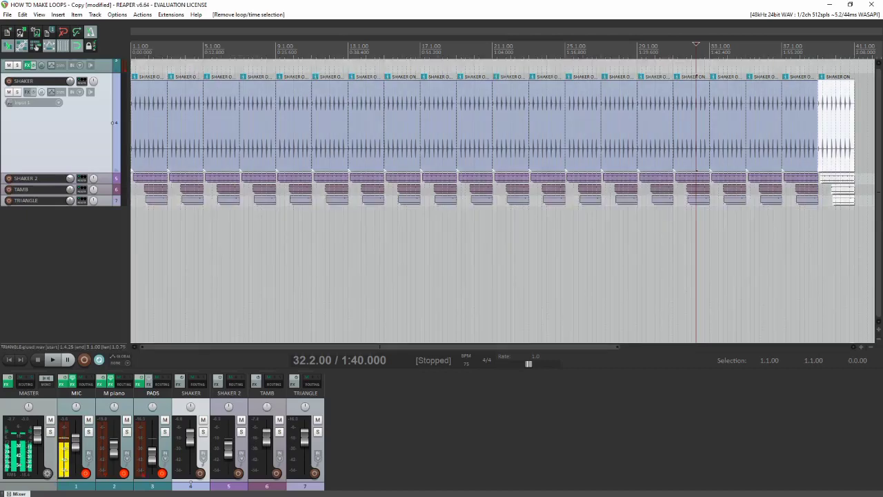
Step: Set the time selection over the whole loop arrangement, from 1.1.00 to 41.1.00
left_click_drag(854, 55, 134, 57)
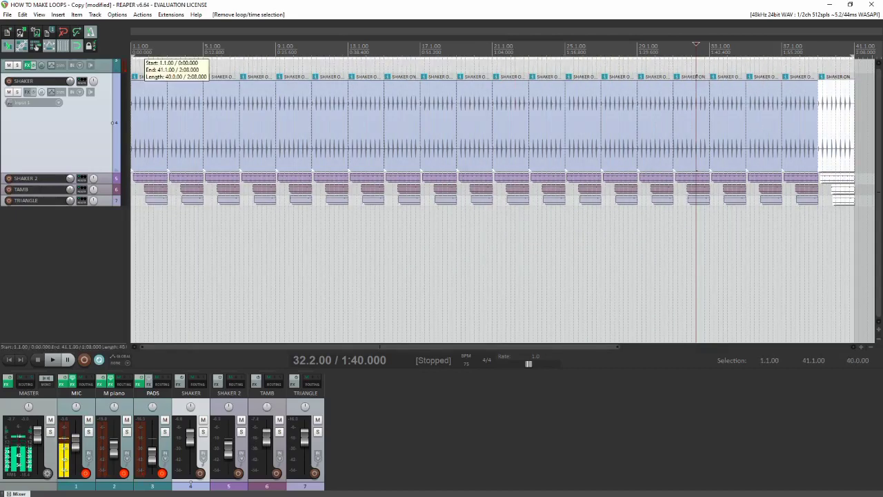
scroll(138, 124, "down", 1)
scroll(138, 124, "up", 1)
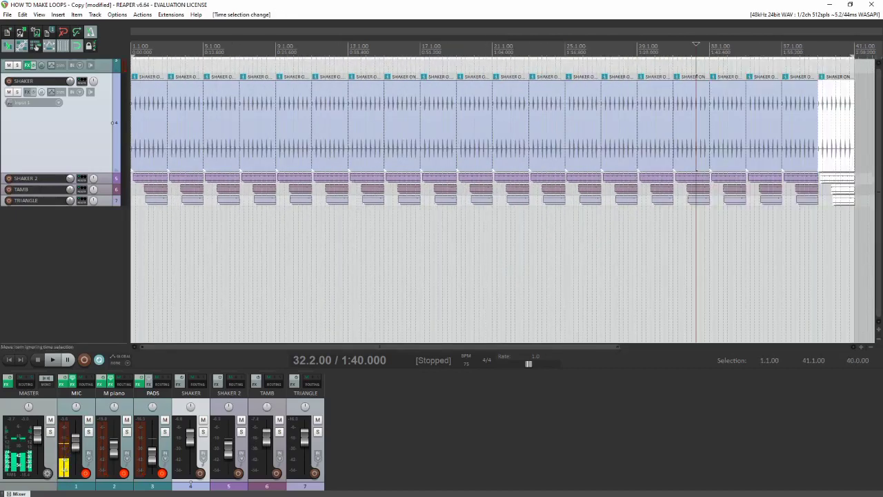
Step: Open the project's render settings, keep D:\LOOP SAMPLES as the directory and name the output file LOOP INT
left_click(7, 15)
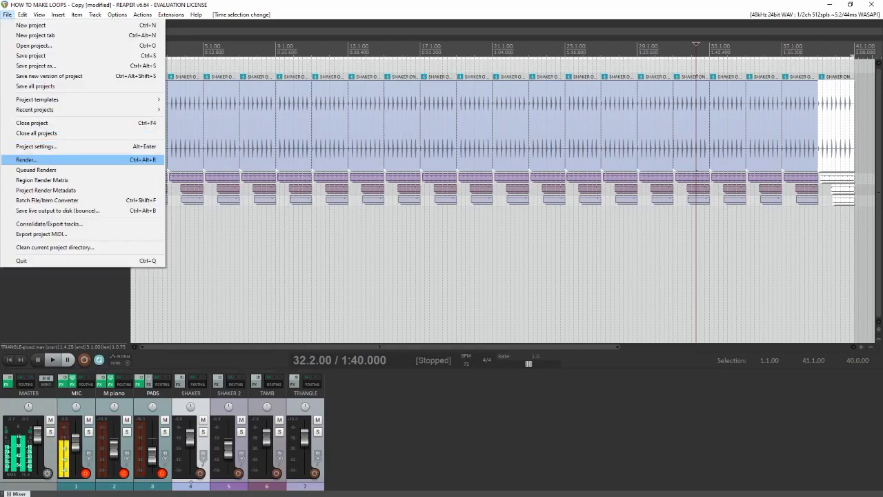
left_click(26, 160)
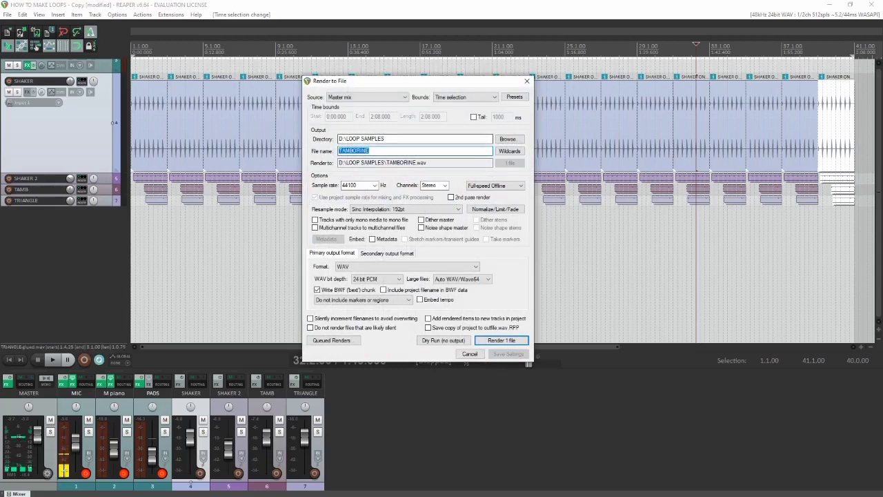
left_click(509, 140)
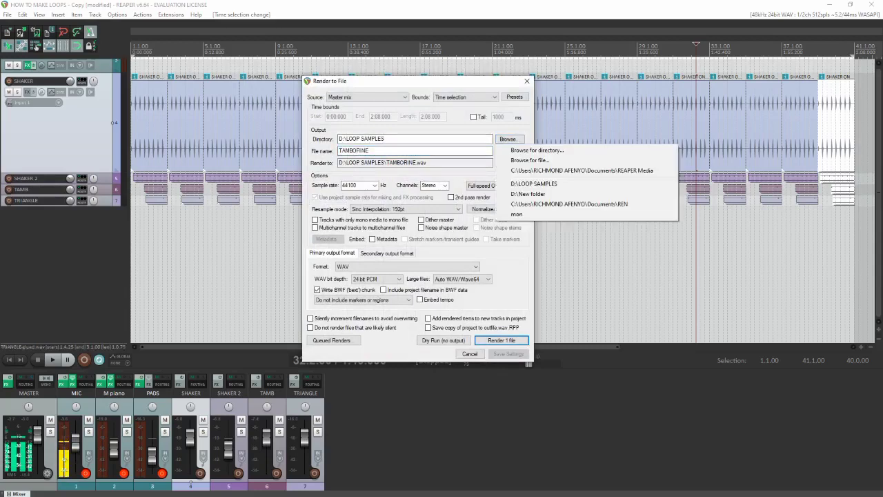
key("Escape")
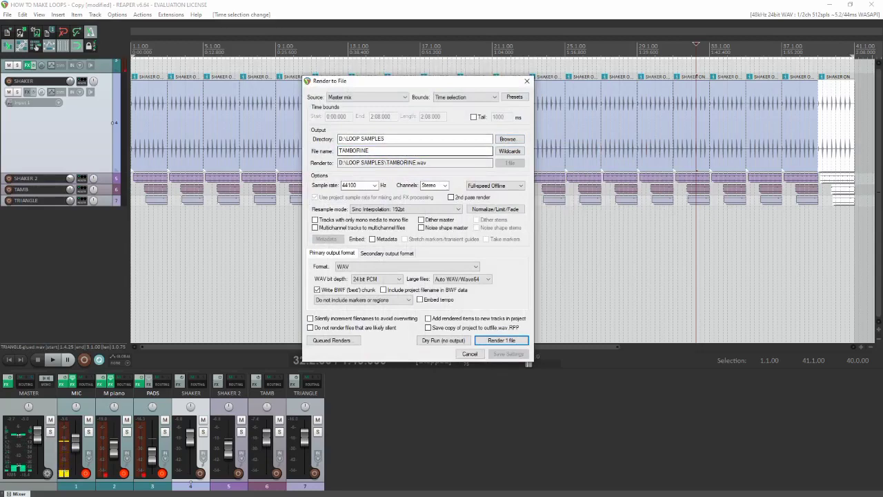
double_click(359, 151)
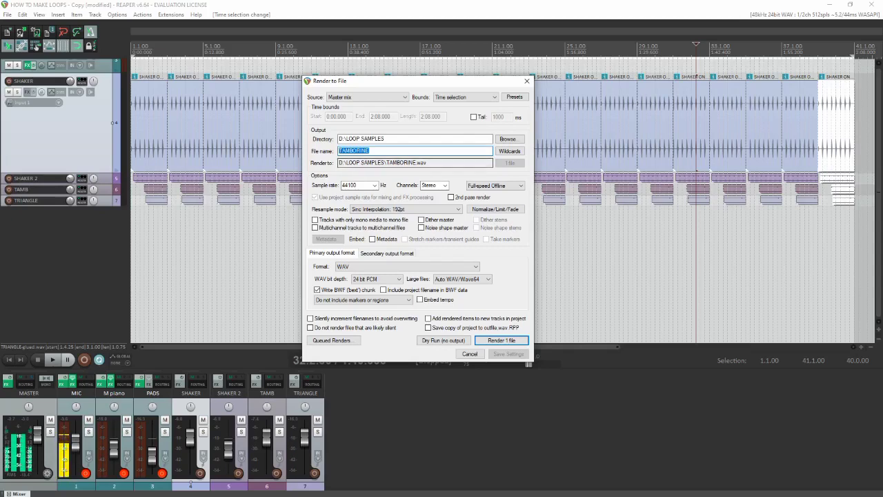
type("LOOP INT")
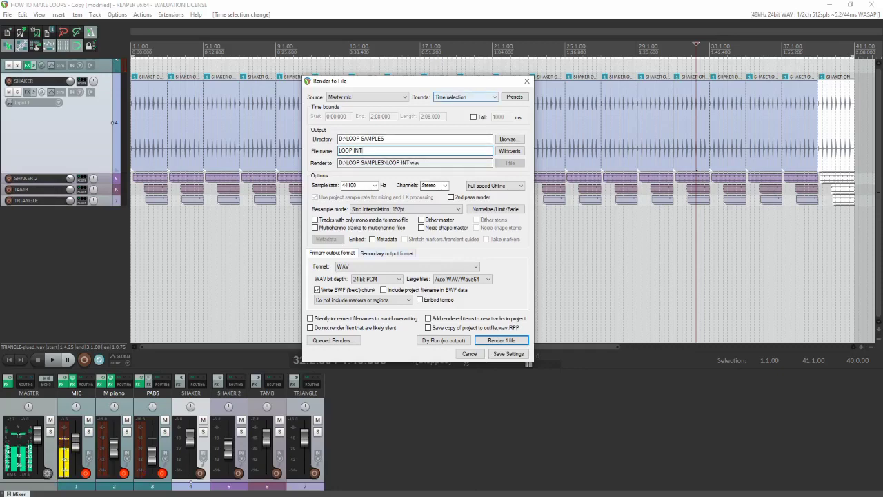
Step: Keep the render bounds on the time selection and render it to one file in MP3 (encoder by LAME project) format
left_click(465, 96)
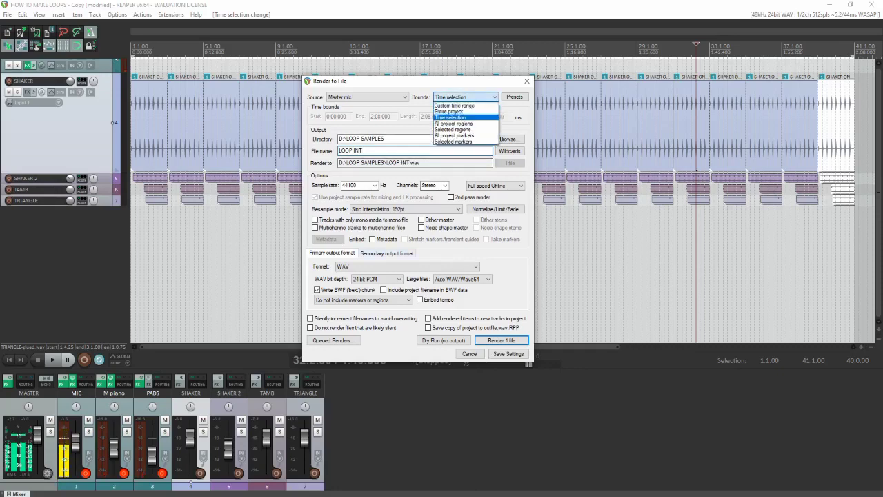
left_click(451, 117)
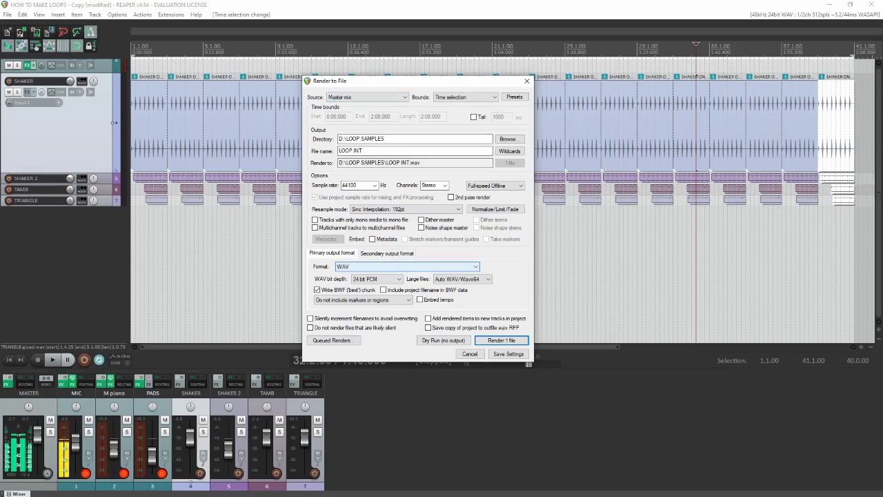
left_click(407, 267)
left_click(376, 310)
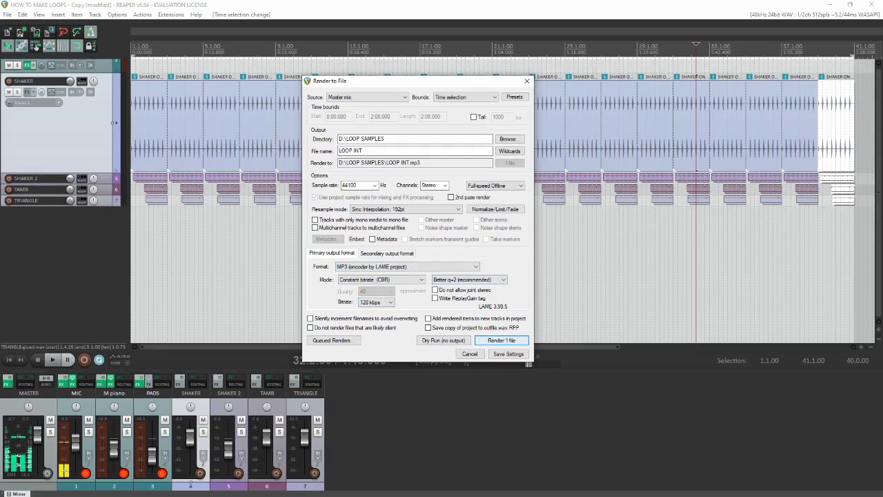
left_click(501, 340)
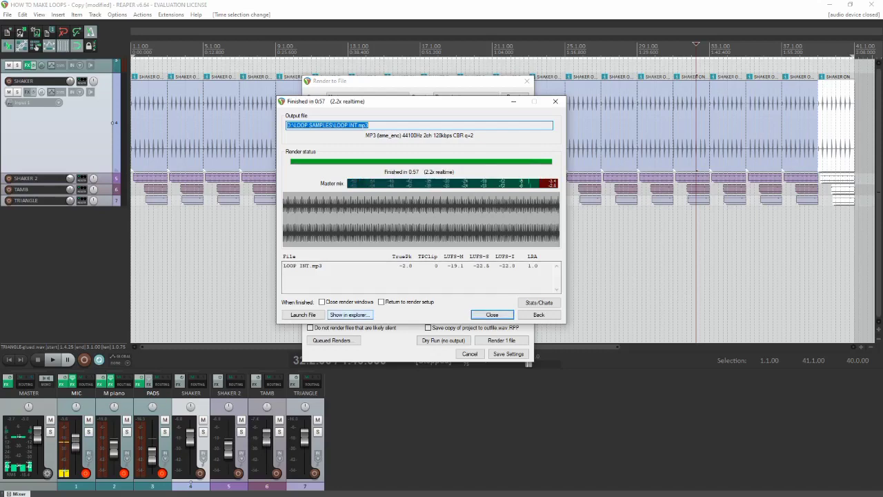
Step: Show the rendered file in its folder and close the finished render window
left_click(349, 314)
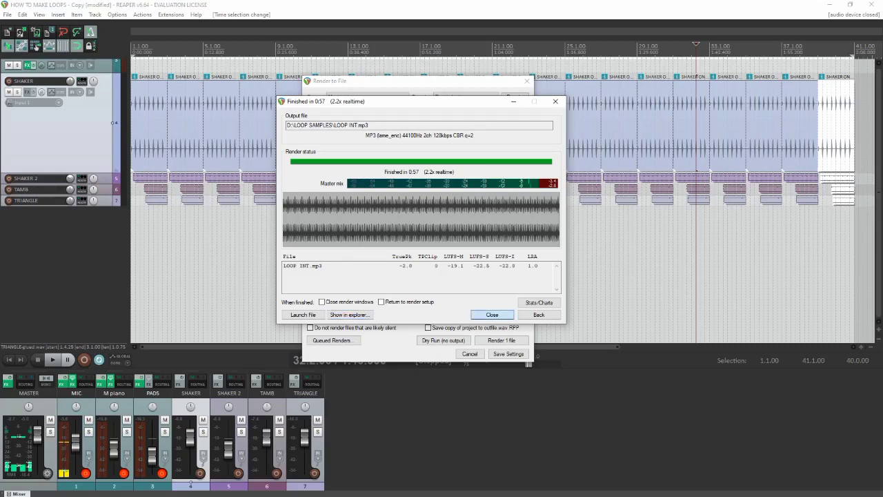
left_click(492, 315)
scroll(503, 200, "down", 2)
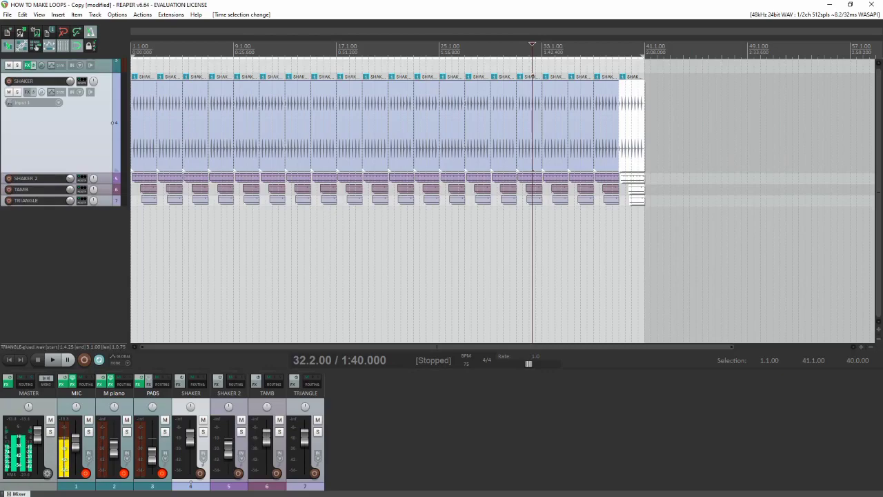
Step: Switch to the LOOP SAMPLES folder and play the rendered LOOP INT file in VLC media player
key("super")
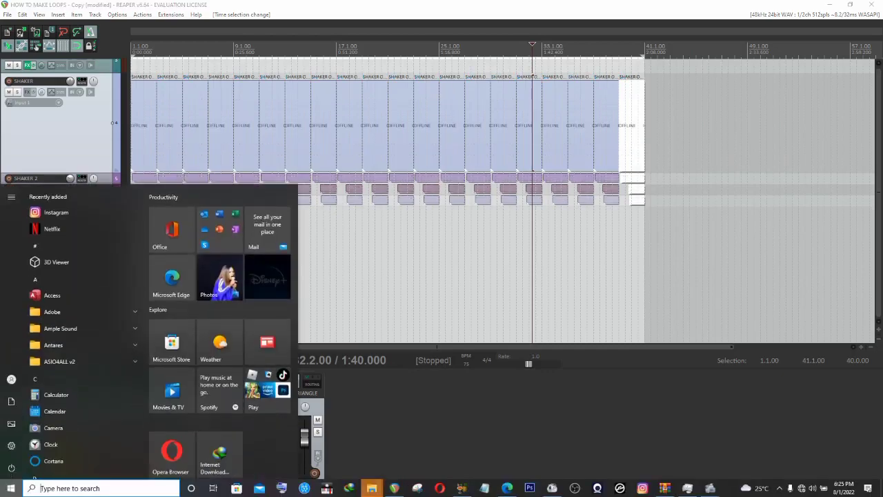
mouse_move(372, 488)
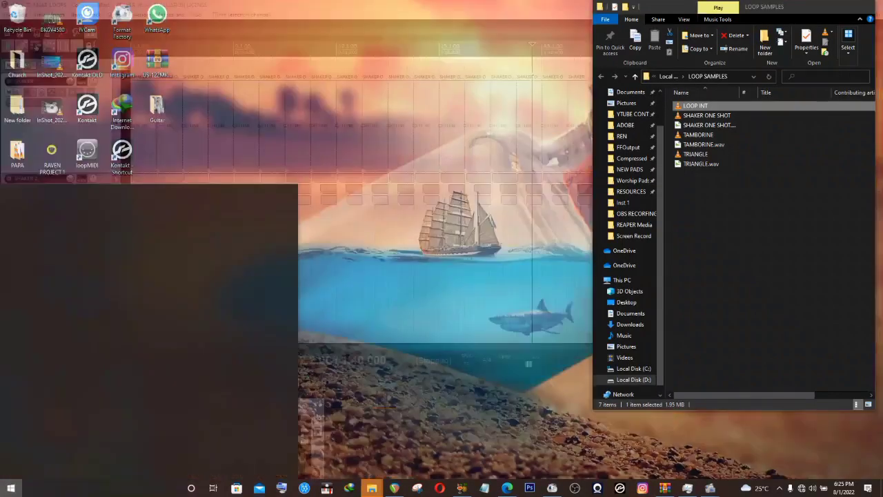
left_click(395, 445)
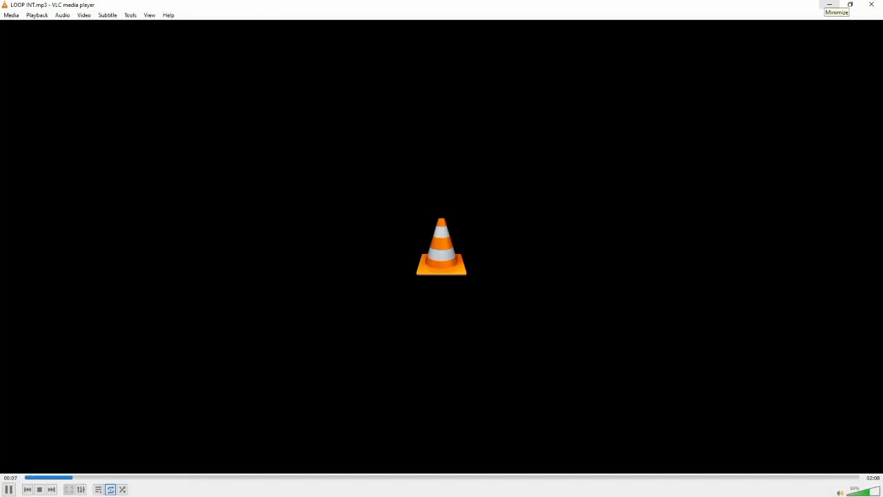
Step: Close the LOOP SAMPLES folder and VLC media player, and return to the REAPER project
left_click(830, 6)
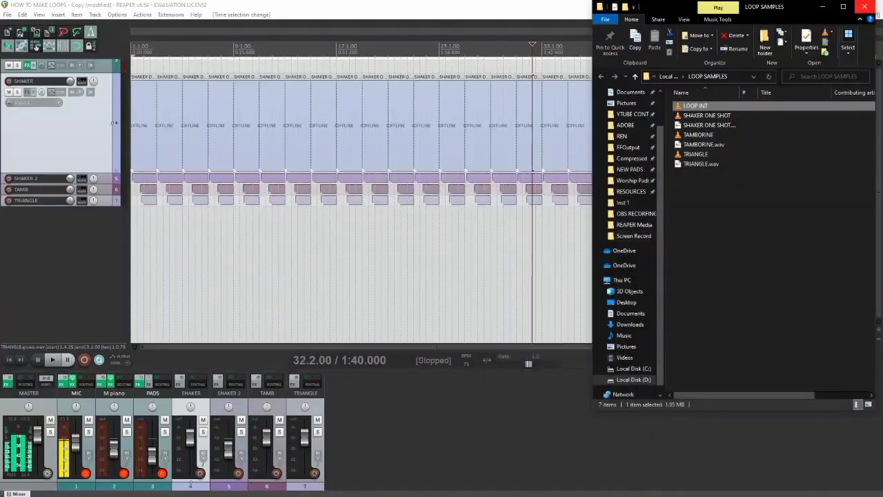
left_click(865, 6)
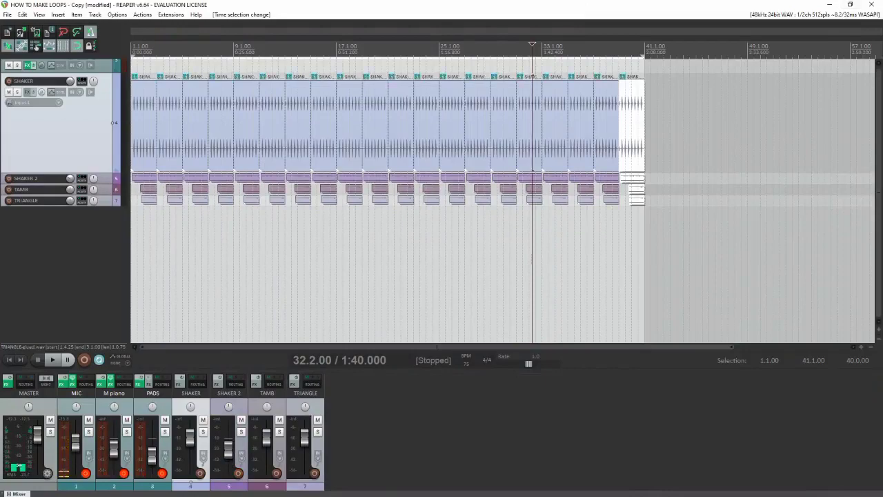
key("super")
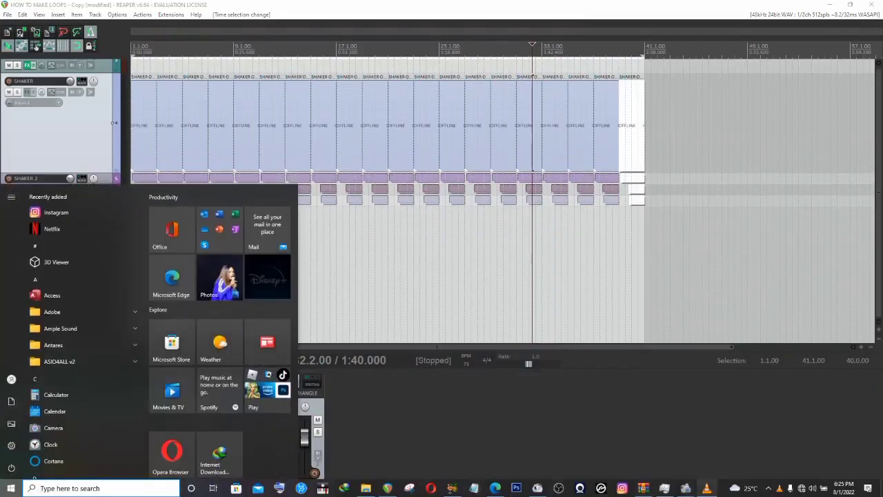
left_click(706, 488)
left_click(871, 5)
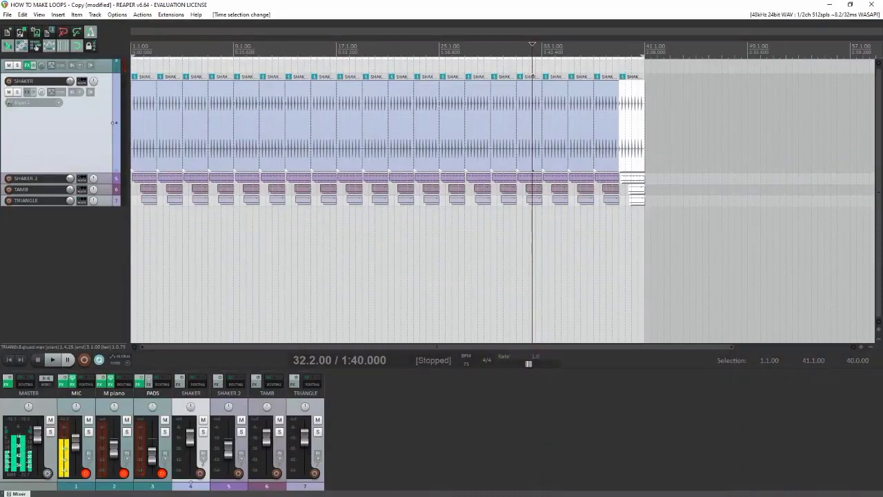
Step: Return the edit cursor to the project start, 1.1.00, and select the SHAKER 2 and TAMB tracks in turn
key("Home")
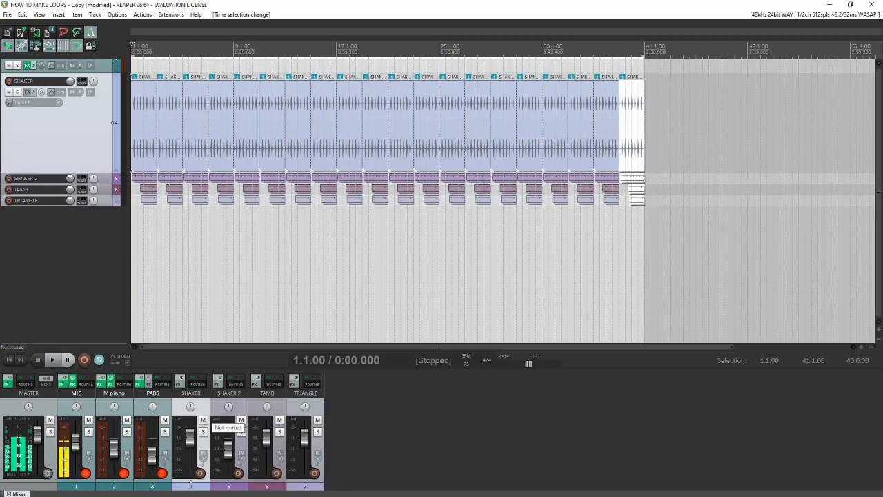
left_click(115, 177)
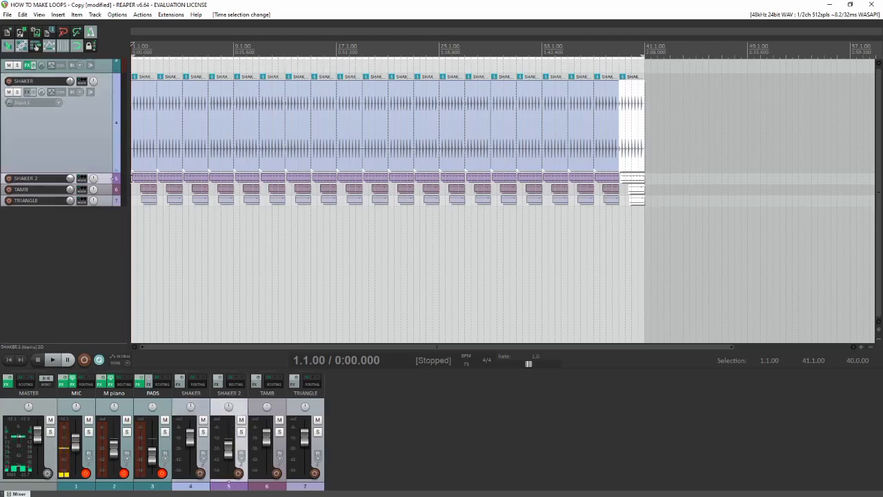
left_click(115, 189)
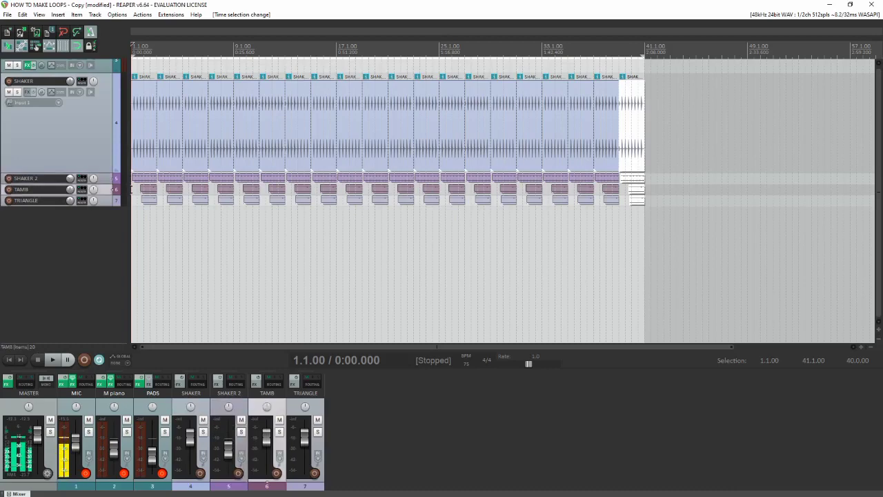